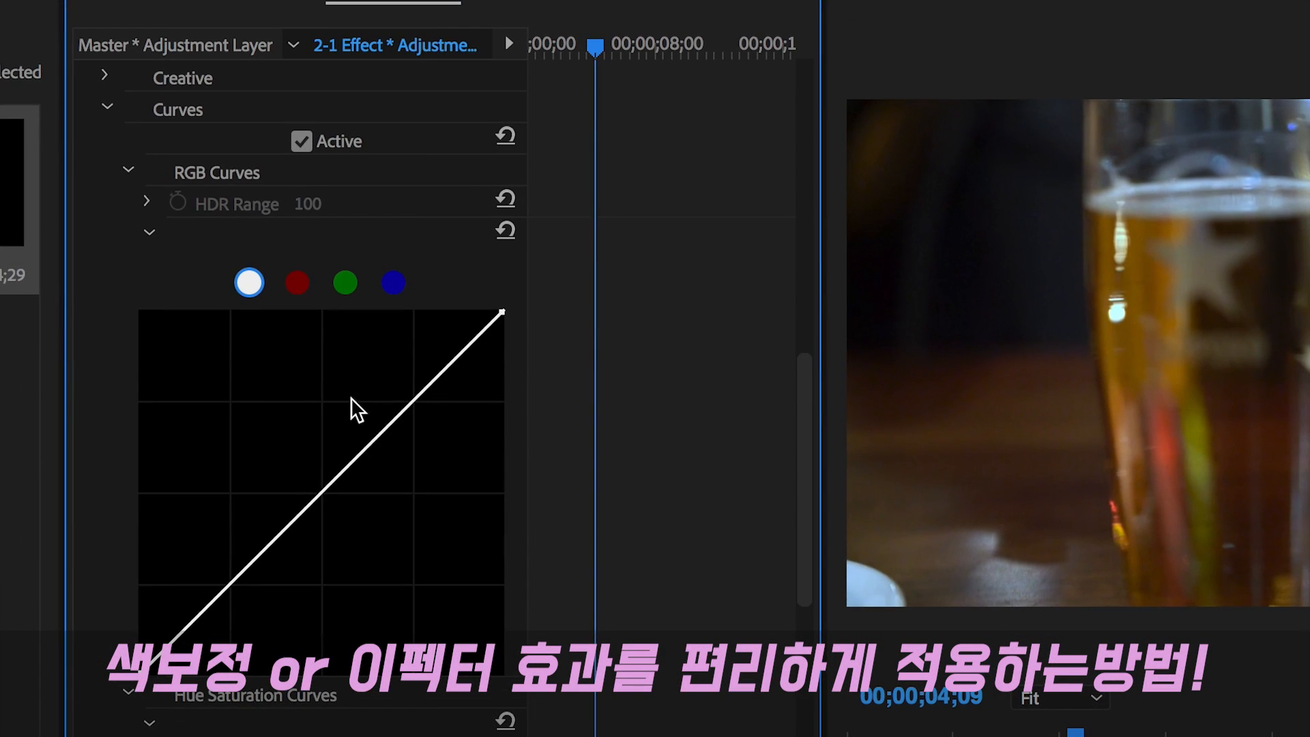
# Step: Shape the adjustment layer's master RGB curve into an S-curve by lifting the midtones and lowering the shadows
pyautogui.moveTo(363, 449); pyautogui.dragTo(351, 404)
pyautogui.moveTo(249, 522); pyautogui.dragTo(243, 546)
pyautogui.moveTo(360, 418); pyautogui.dragTo(363, 401)
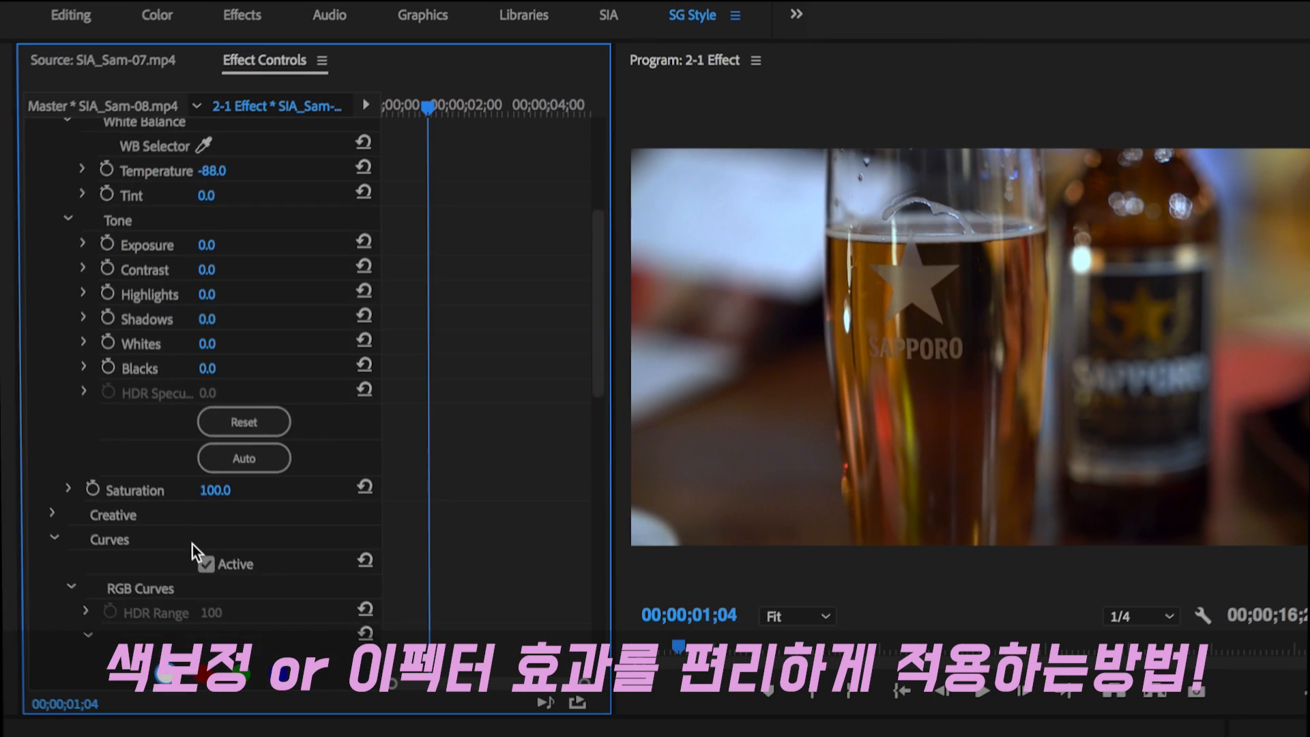
# Step: Raise the RGB curve in the Lumetri Color effect of the SIA_Sam-08.mp4 clip
pyautogui.scroll(-5, 205, 555)
pyautogui.moveTo(259, 566); pyautogui.dragTo(247, 522)
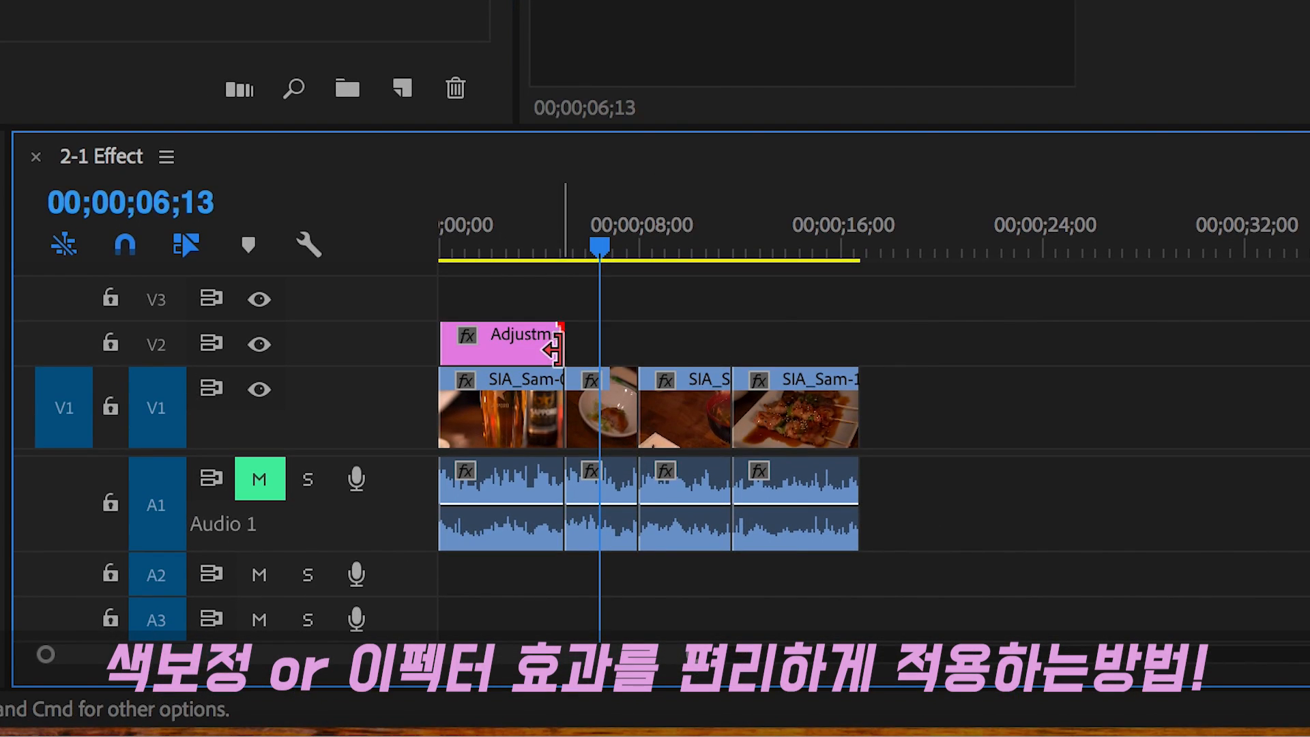
# Step: Extend the adjustment layer on V2 to the end of the last clip and adjust SIA_Sam-08.mp4's white balance temperature
pyautogui.moveTo(553, 350); pyautogui.dragTo(858, 350)
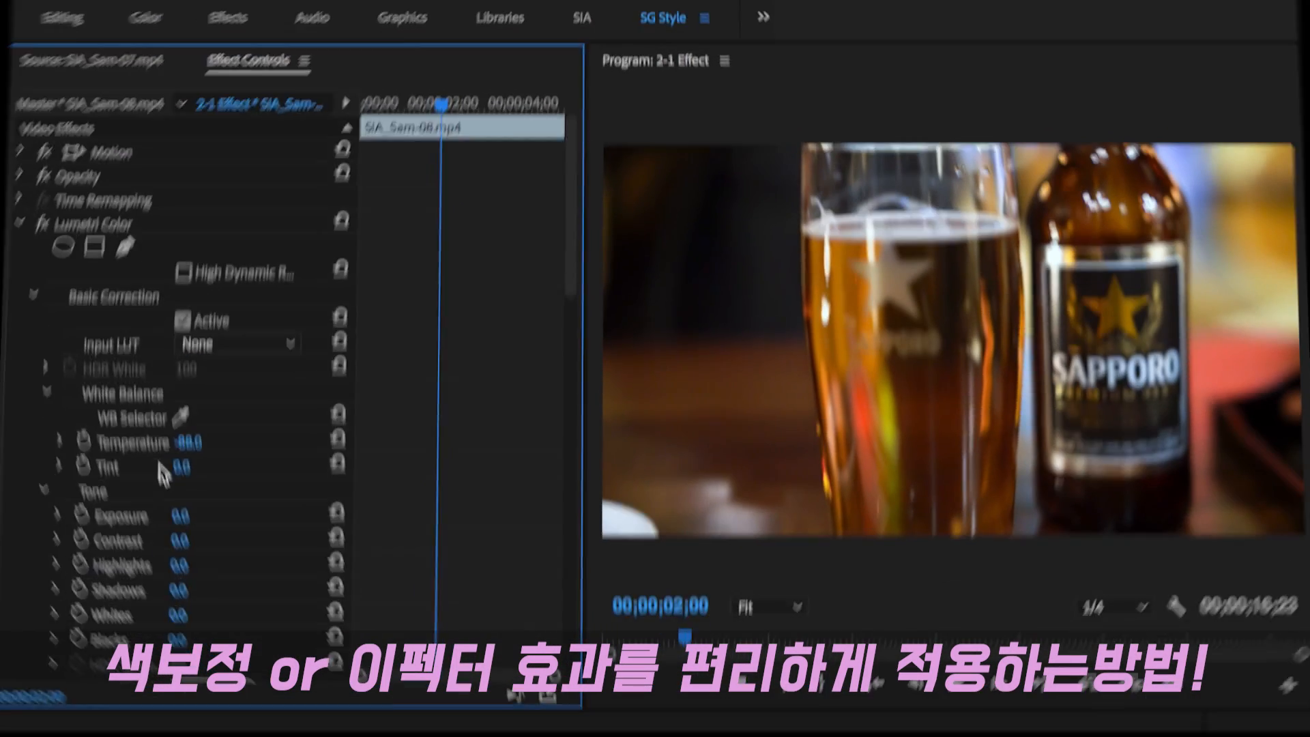
pyautogui.moveTo(183, 453); pyautogui.dragTo(181, 454)
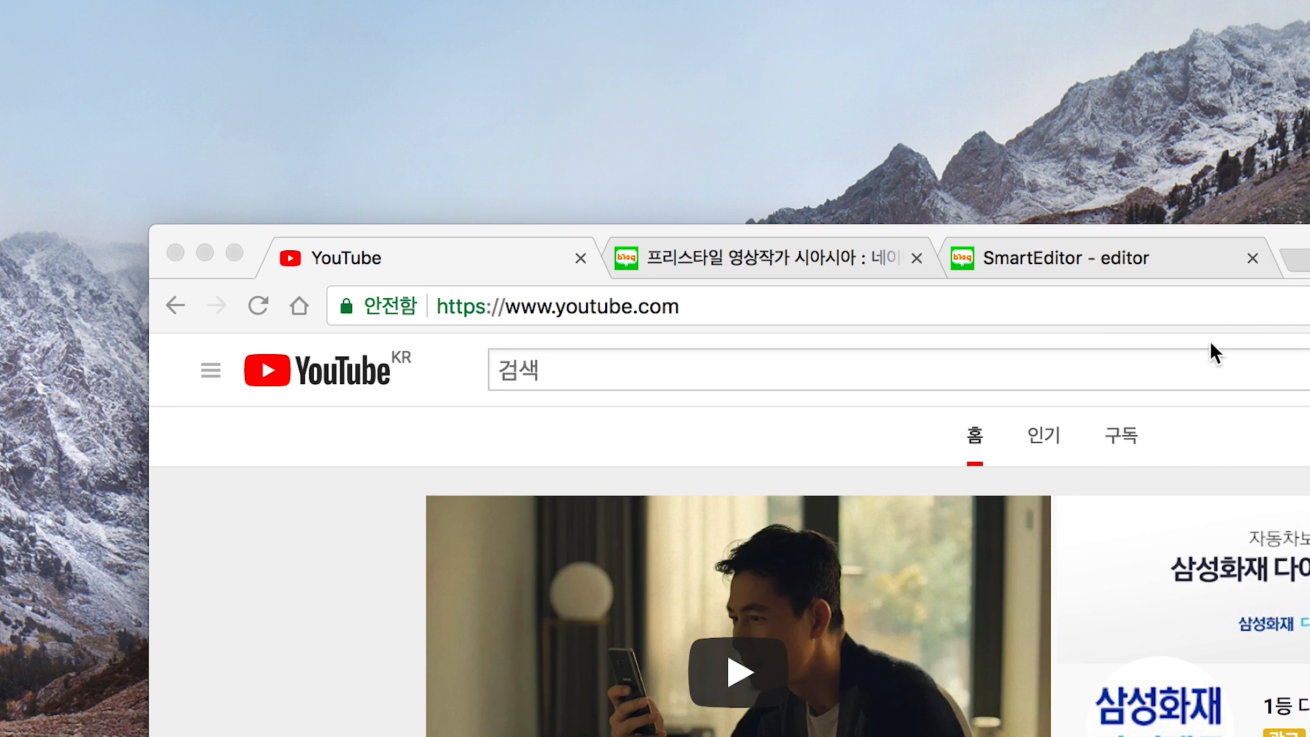
# Step: Search YouTube for 시아시아
pyautogui.click(1146, 374)
pyautogui.write('tl')
pyautogui.press('BackSpace')
pyautogui.press('BackSpace')
pyautogui.write('시아시아')
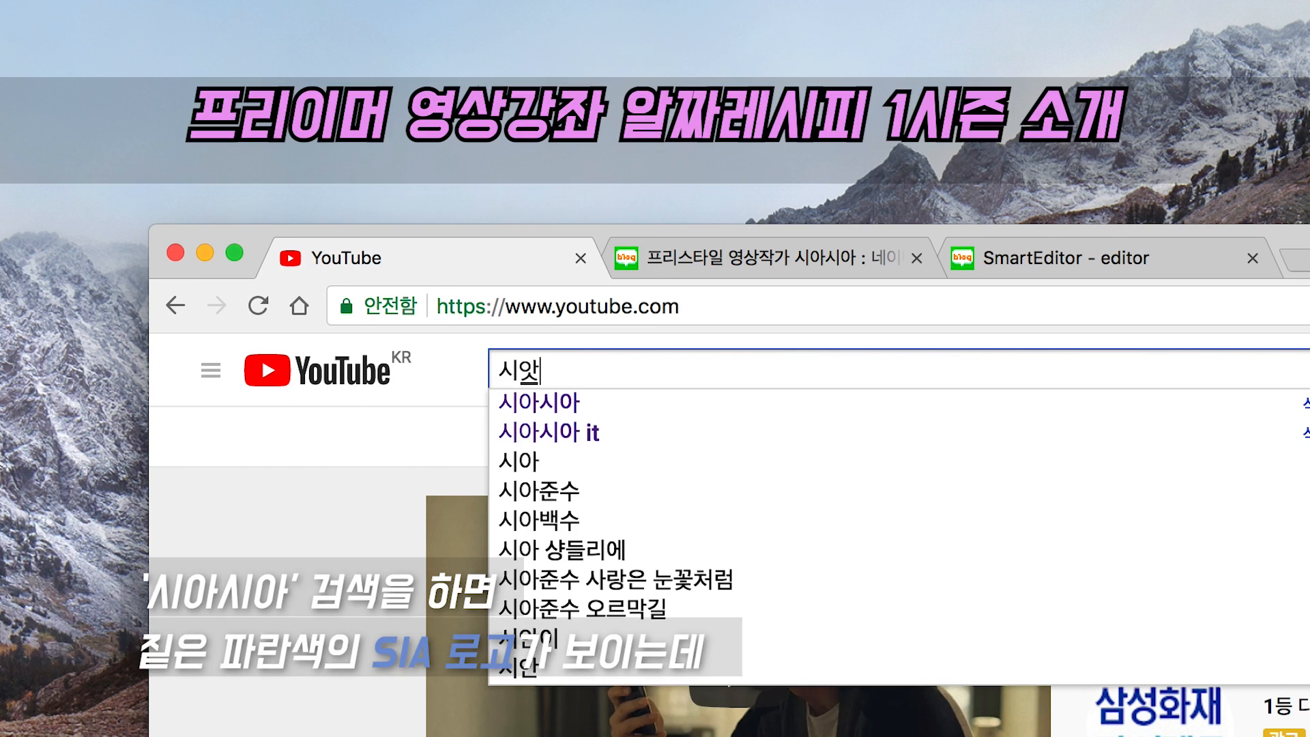
pyautogui.press('Return')
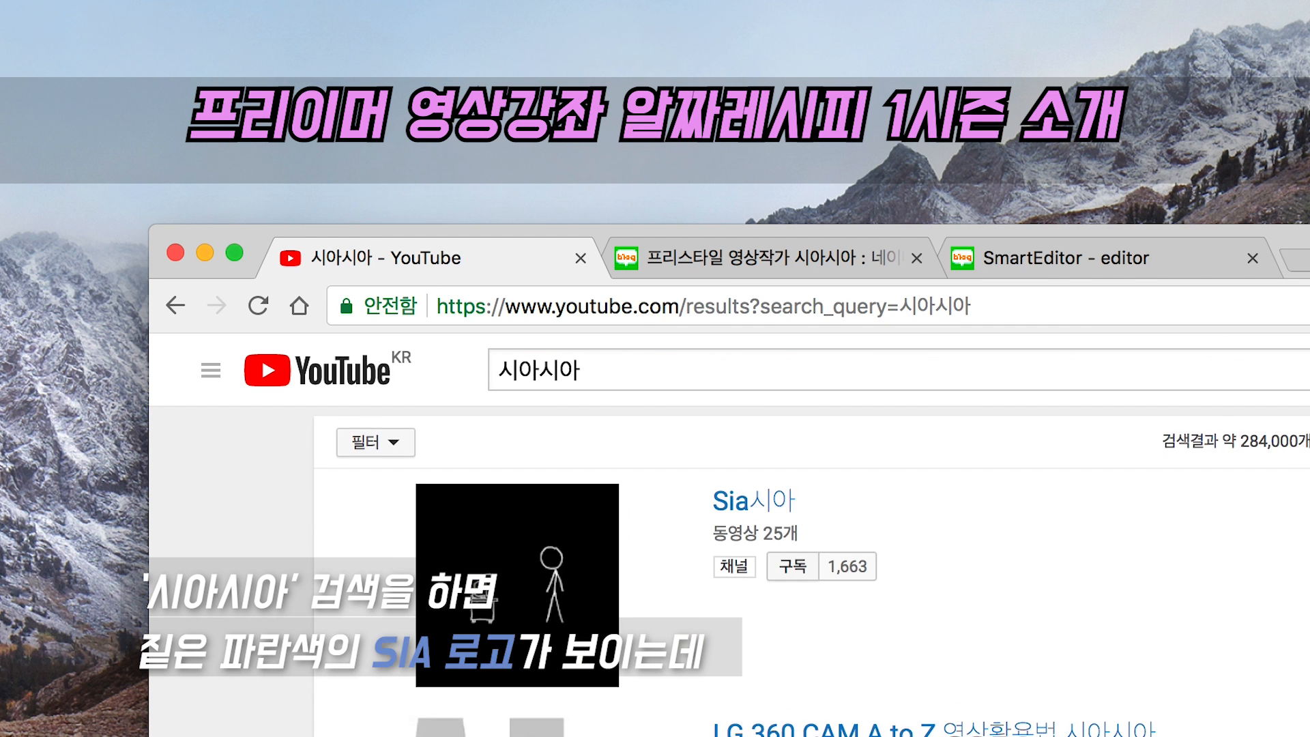
# Step: Open the 시아시아 channel with the dark blue SIA logo from the search results
pyautogui.scroll(-5, 812, 573)
pyautogui.scroll(5, 813, 573)
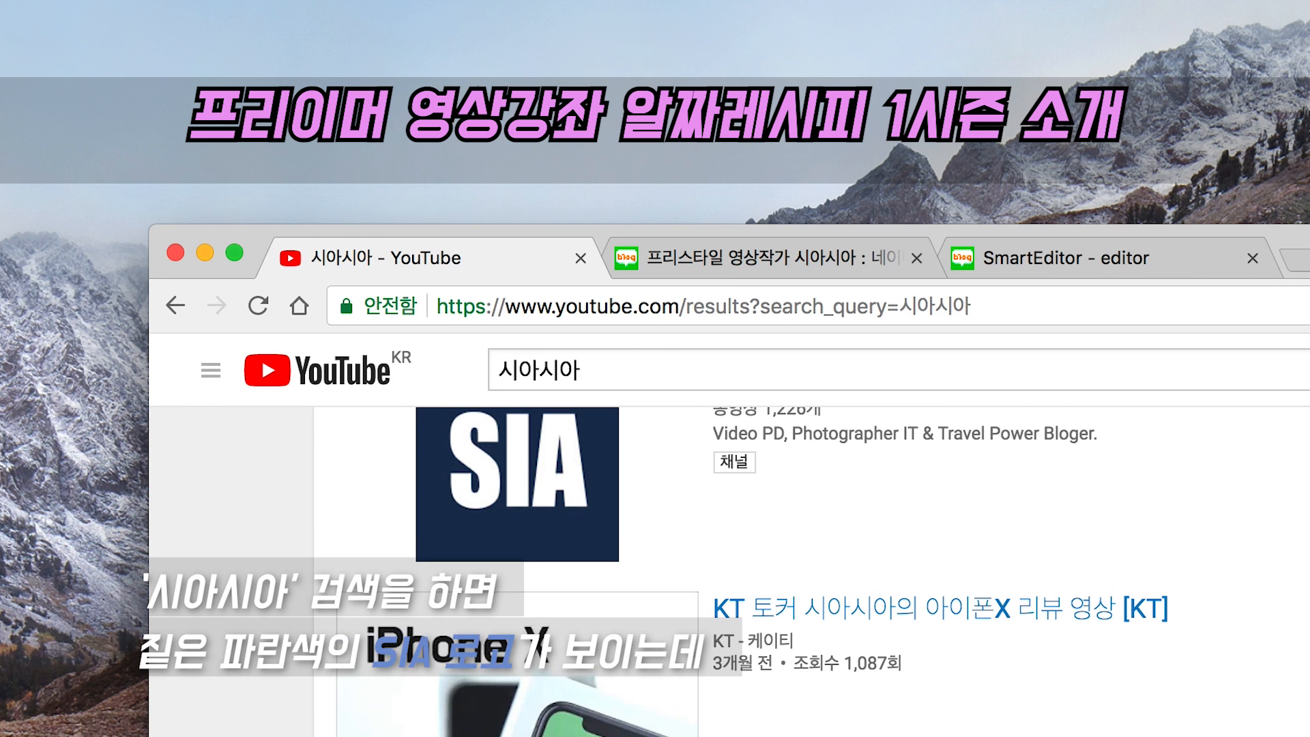
pyautogui.scroll(2, 812, 573)
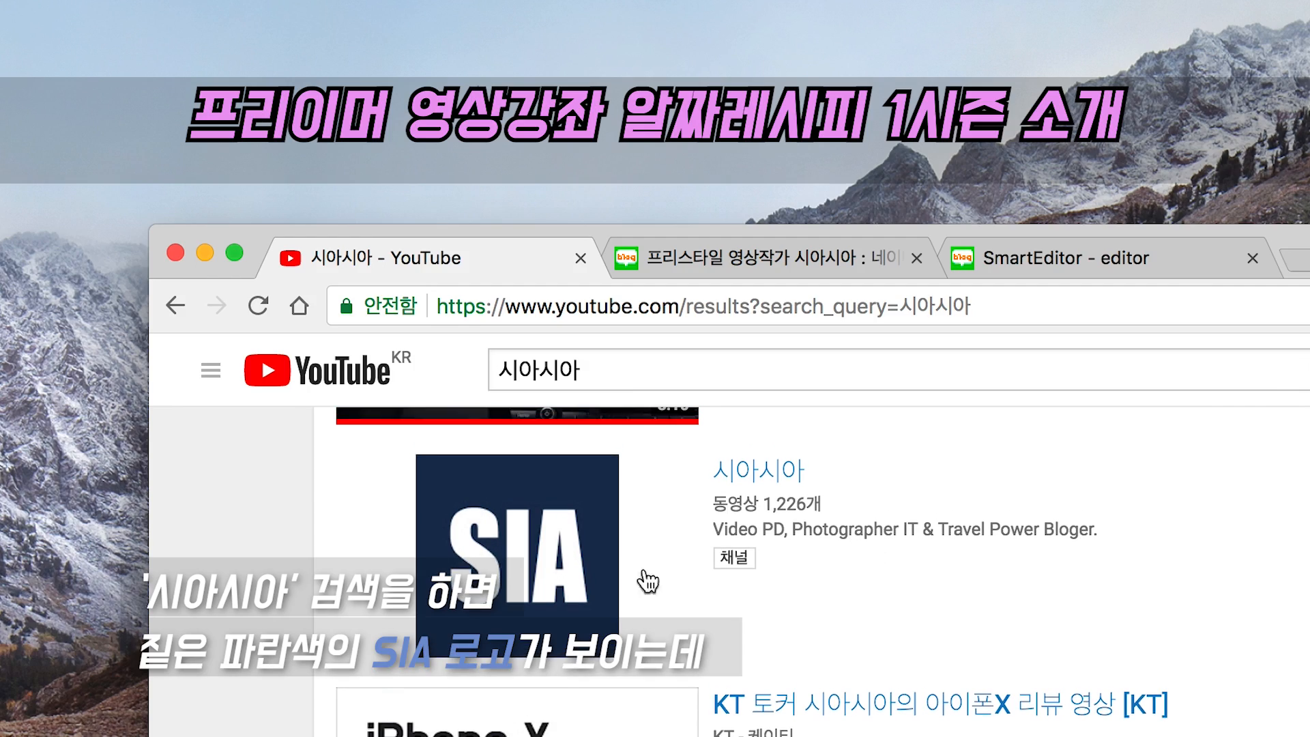
pyautogui.click(791, 479)
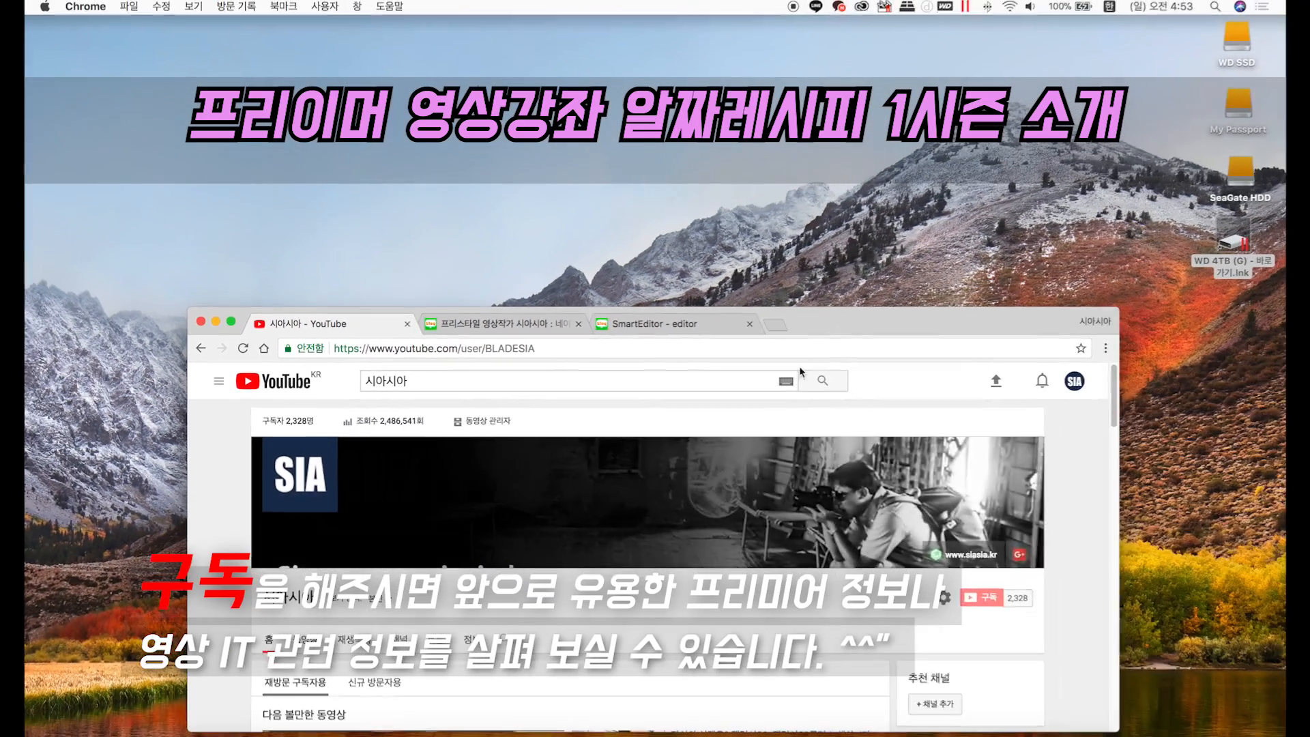
pyautogui.scroll(2, 641, 559)
pyautogui.scroll(-1, 565, 476)
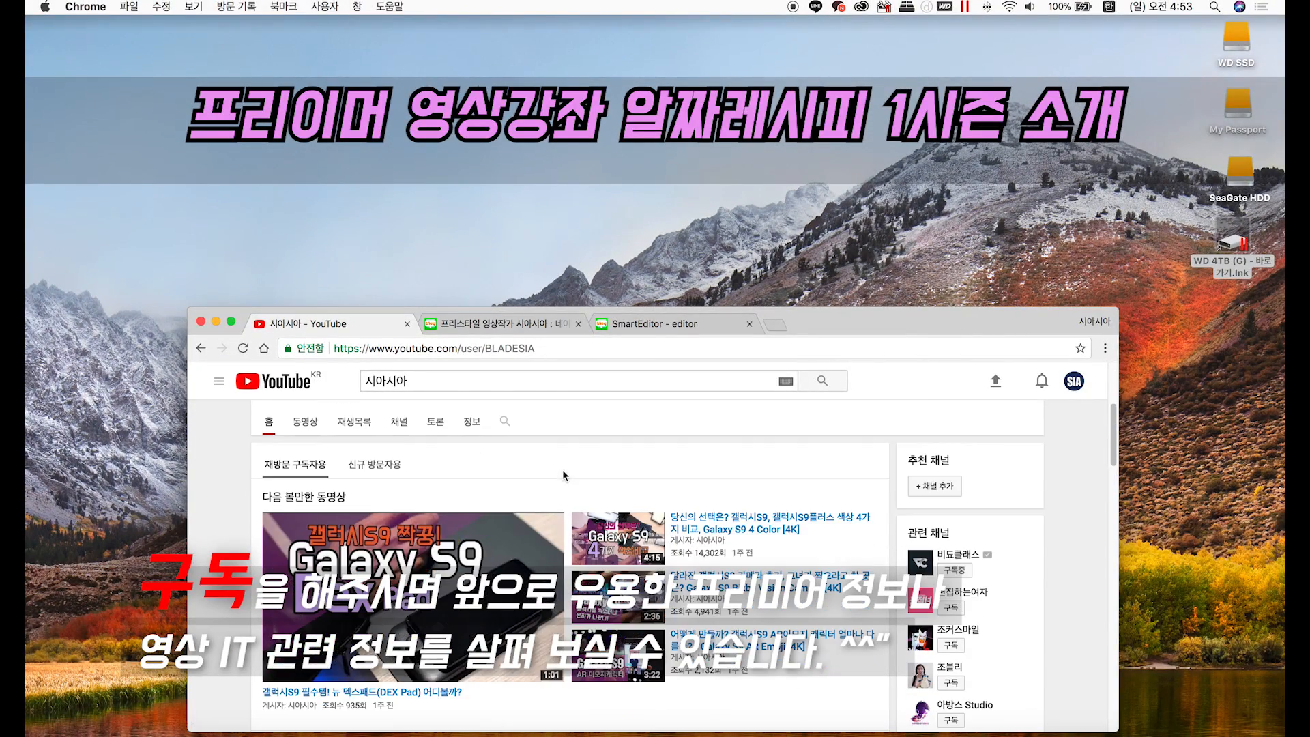
# Step: Open the playlist "어도비 프리미어 영상 강의 알짜 레시피 시리즈 (시즌 1 완료)" from the channel's playlists
pyautogui.click(362, 422)
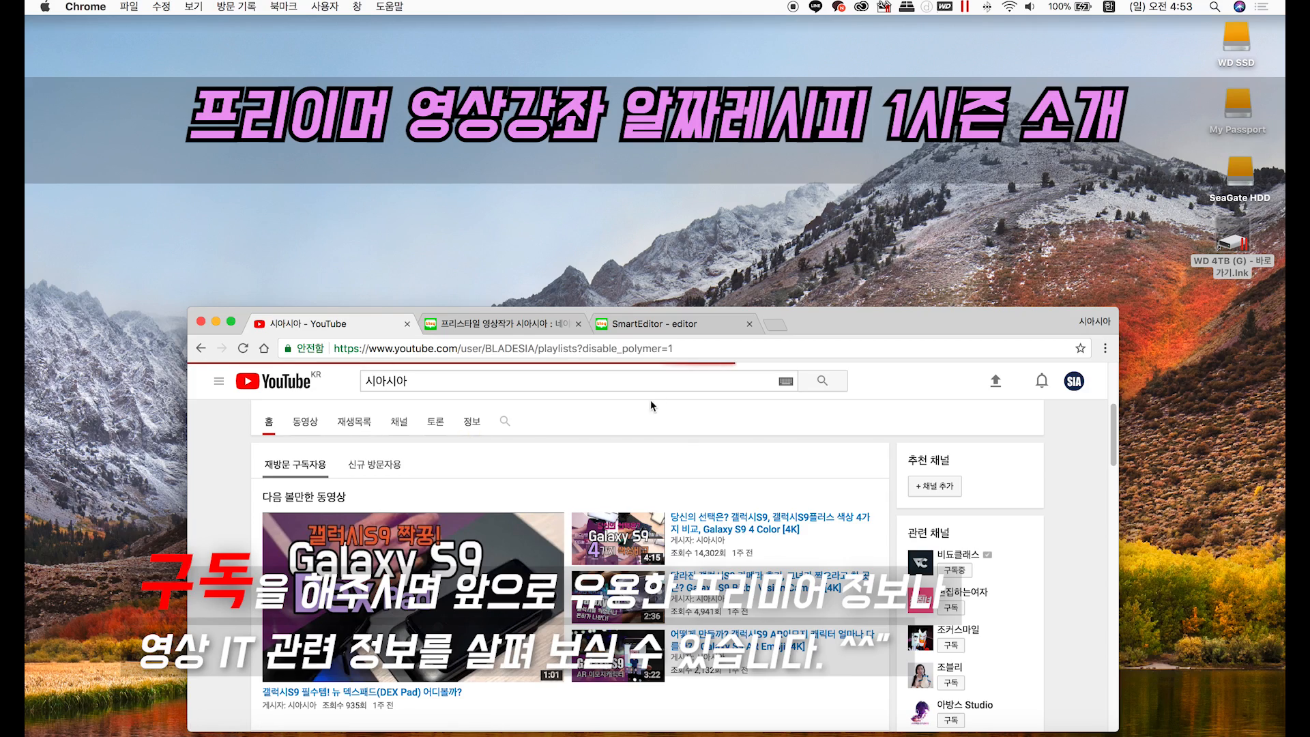
pyautogui.scroll(-1, 480, 546)
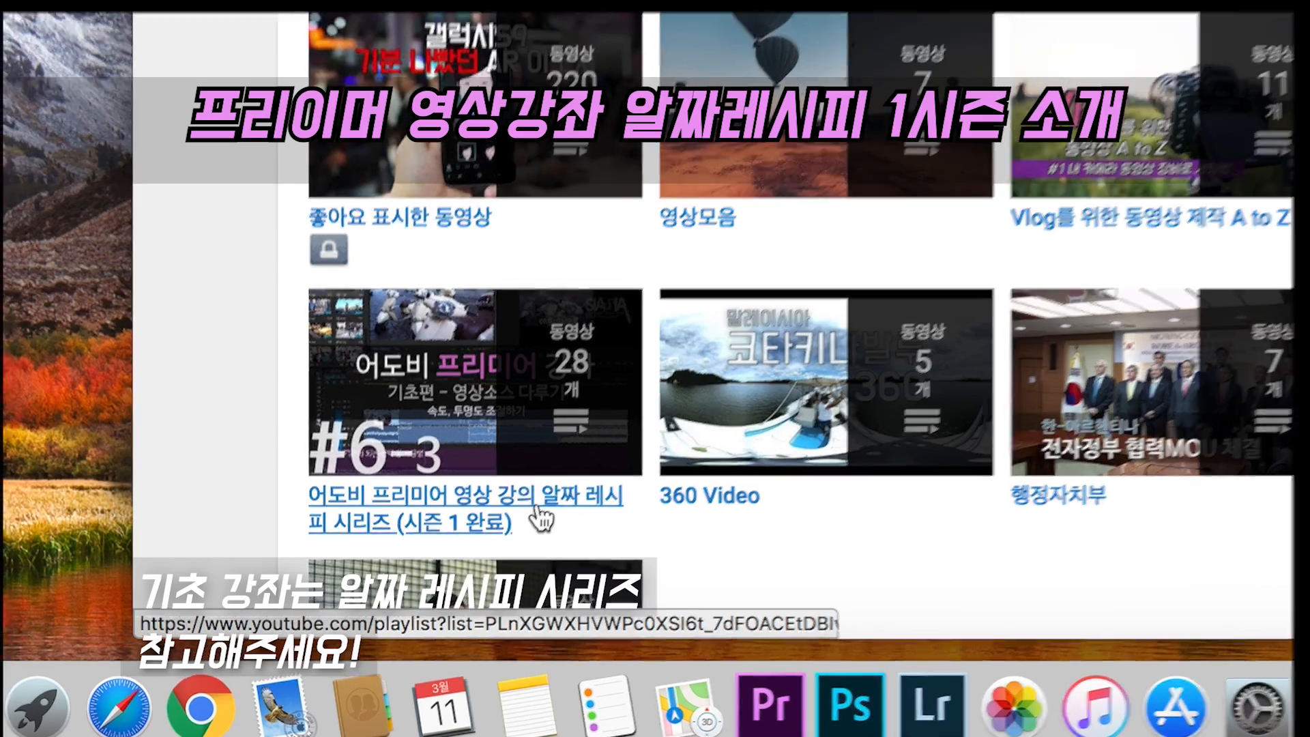
pyautogui.click(546, 514)
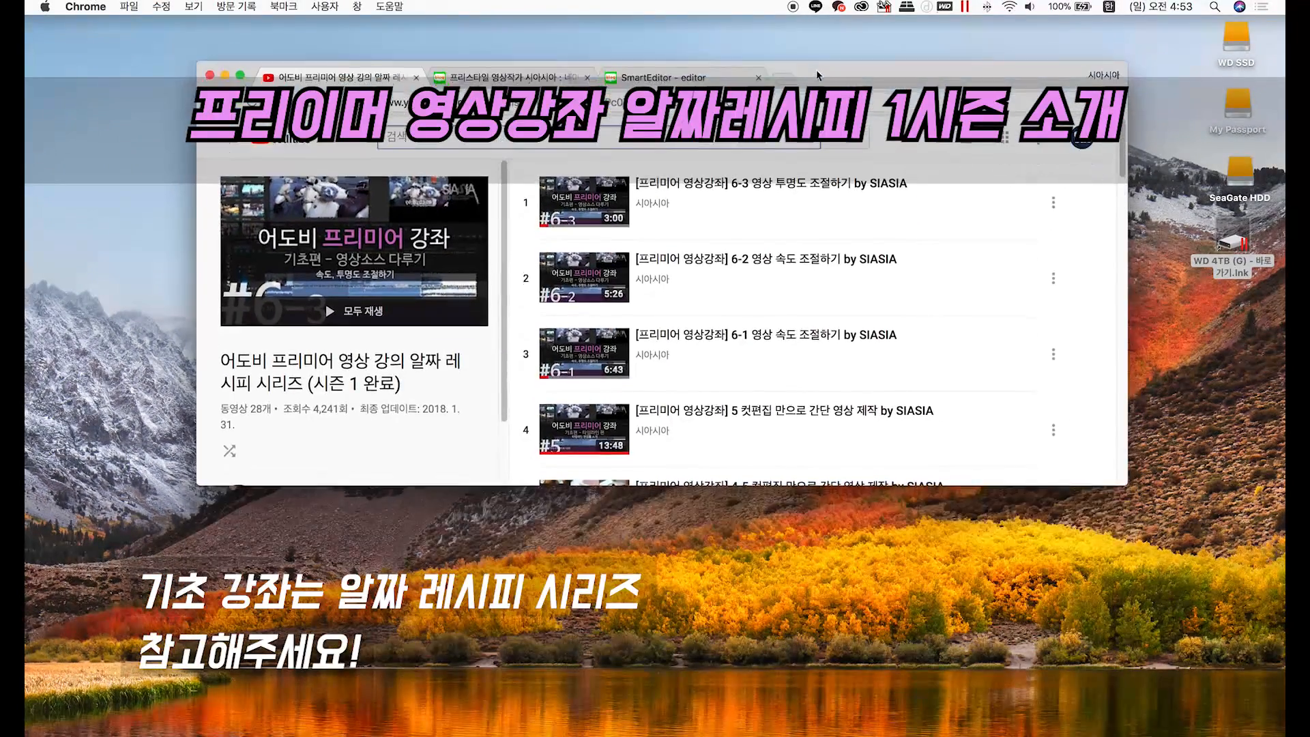
# Step: Enlarge the browser window downwards and look through the lessons in the Premiere course playlist
pyautogui.moveTo(819, 75); pyautogui.dragTo(819, 70)
pyautogui.moveTo(729, 482); pyautogui.dragTo(729, 726)
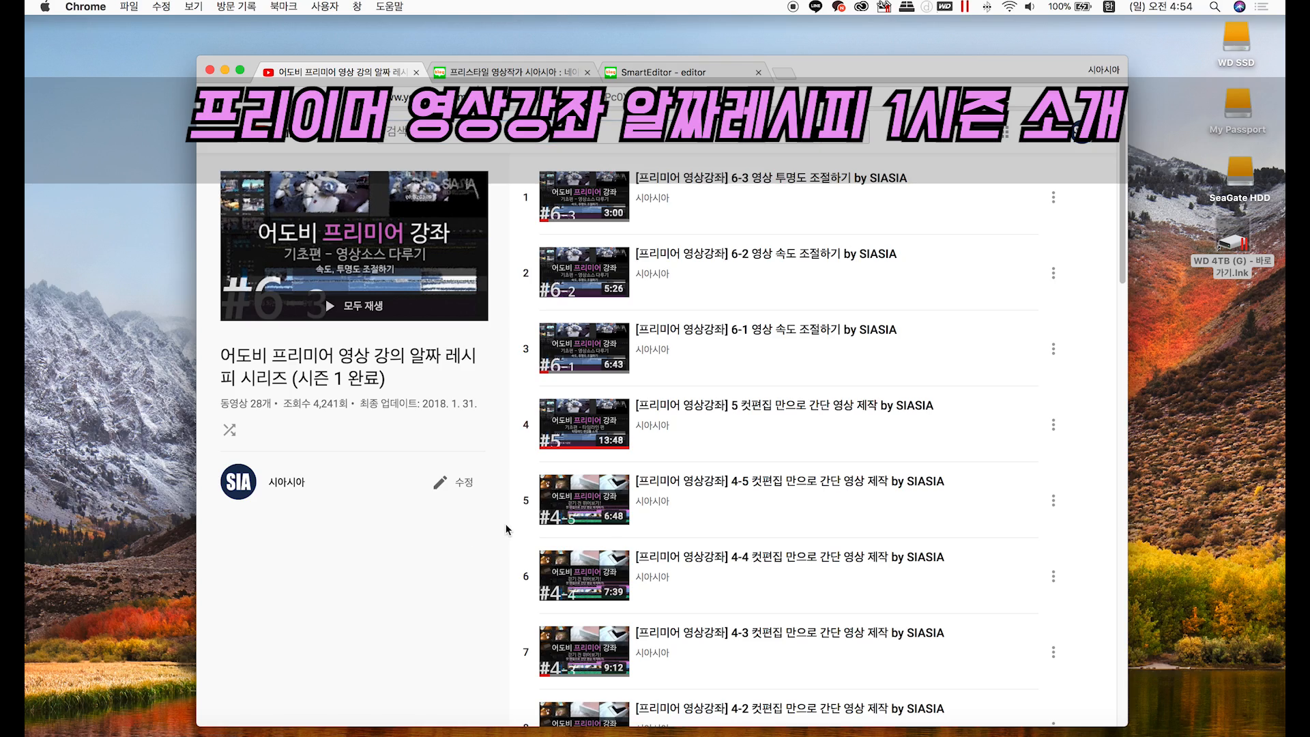
pyautogui.scroll(-15, 506, 529)
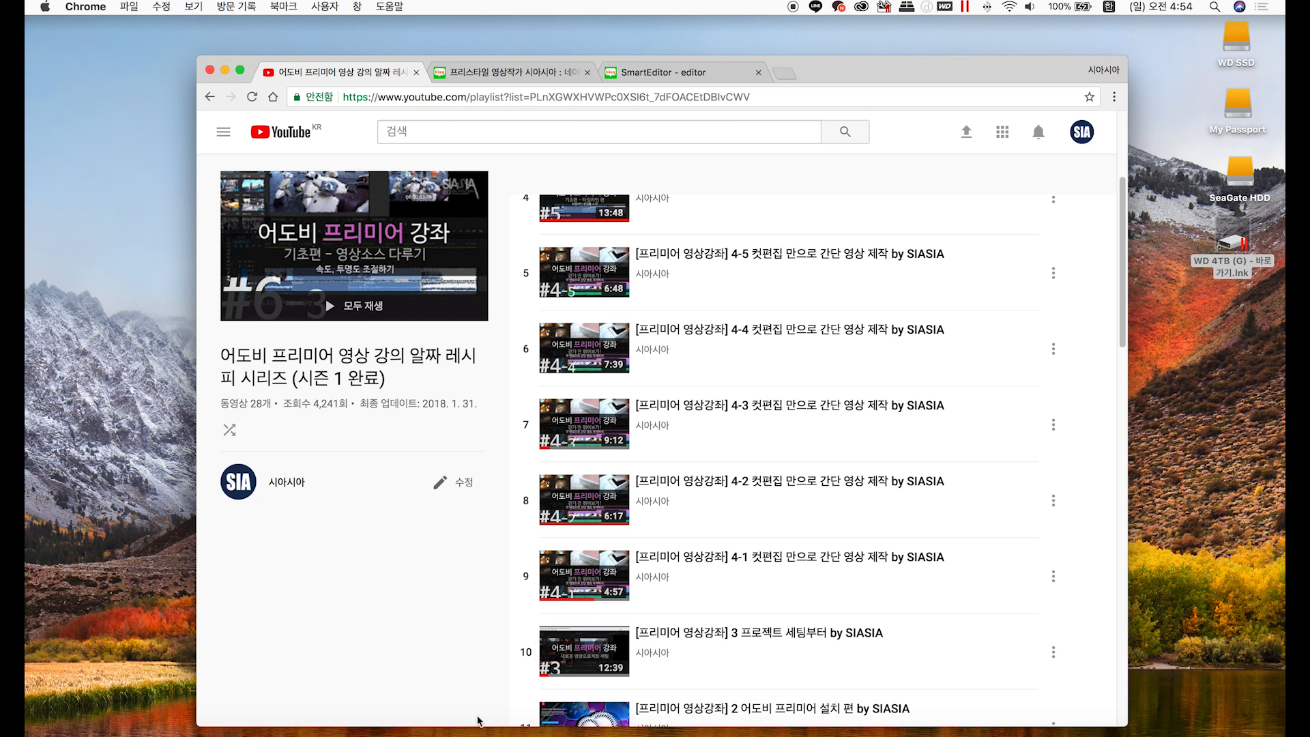
# Step: Launch Adobe Premiere Pro CC 2018 and minimise the browser window
pyautogui.click(469, 735)
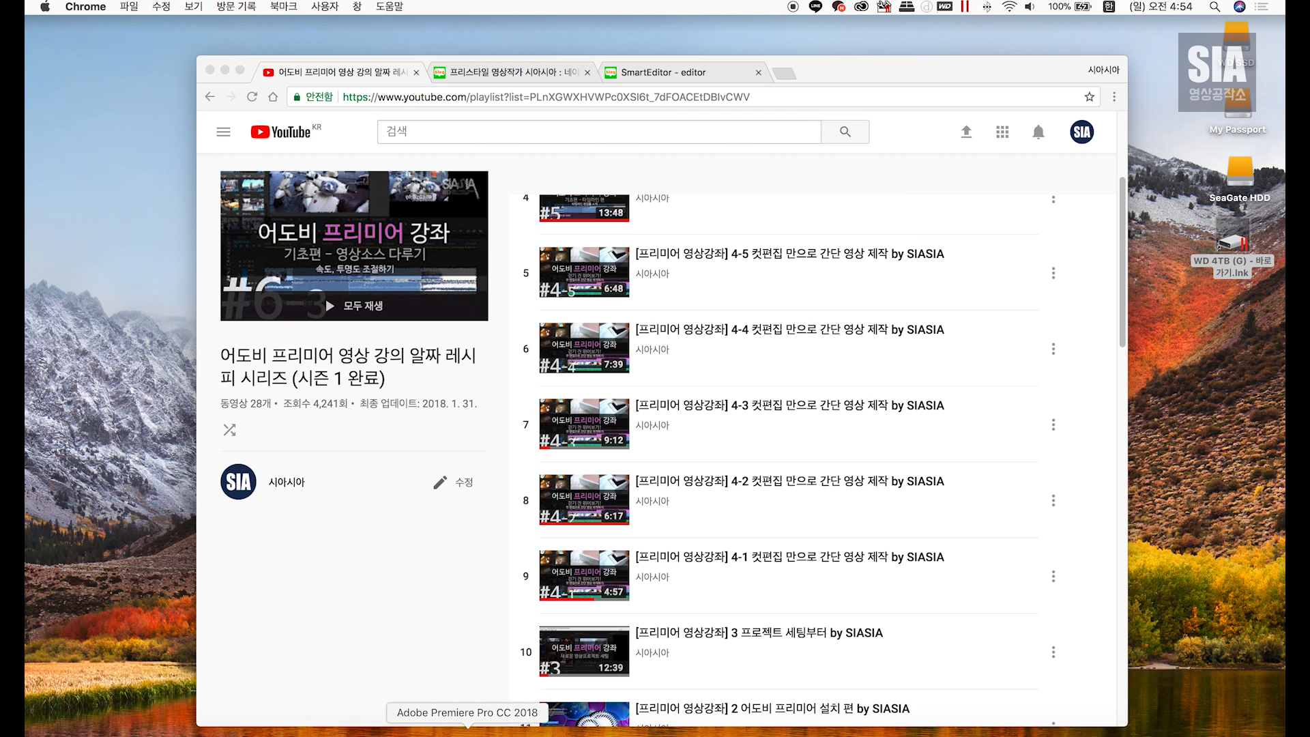
pyautogui.click(225, 71)
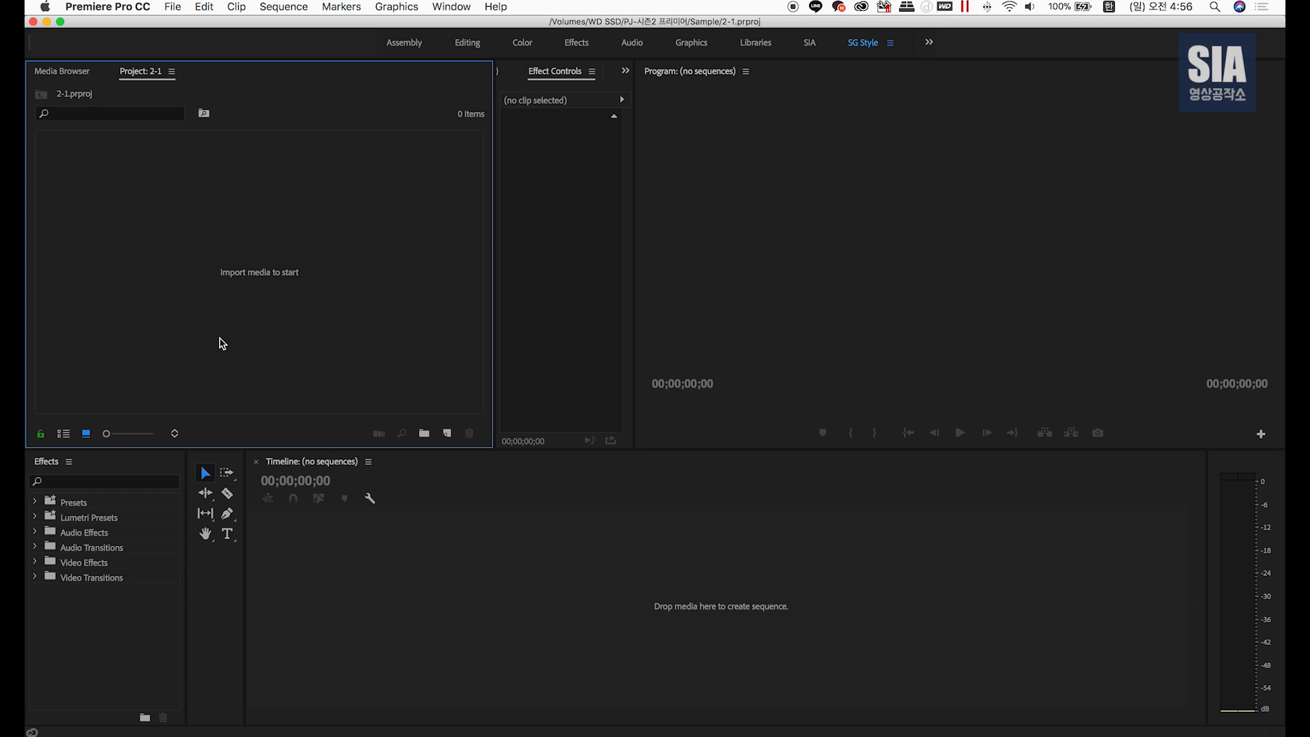
# Step: Import the Travel Mov footage folder into the project and open its bin to look through the clips
pyautogui.doubleClick(220, 343)
pyautogui.doubleClick(613, 166)
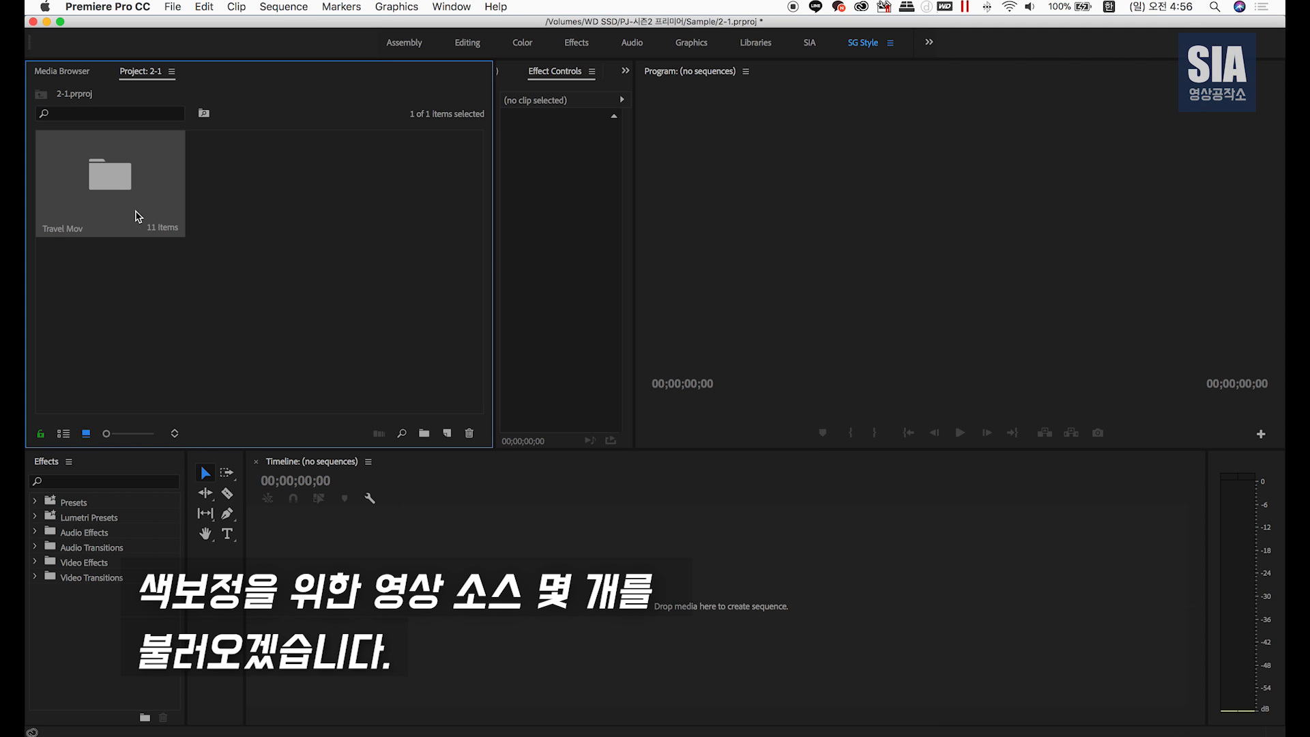
pyautogui.doubleClick(119, 189)
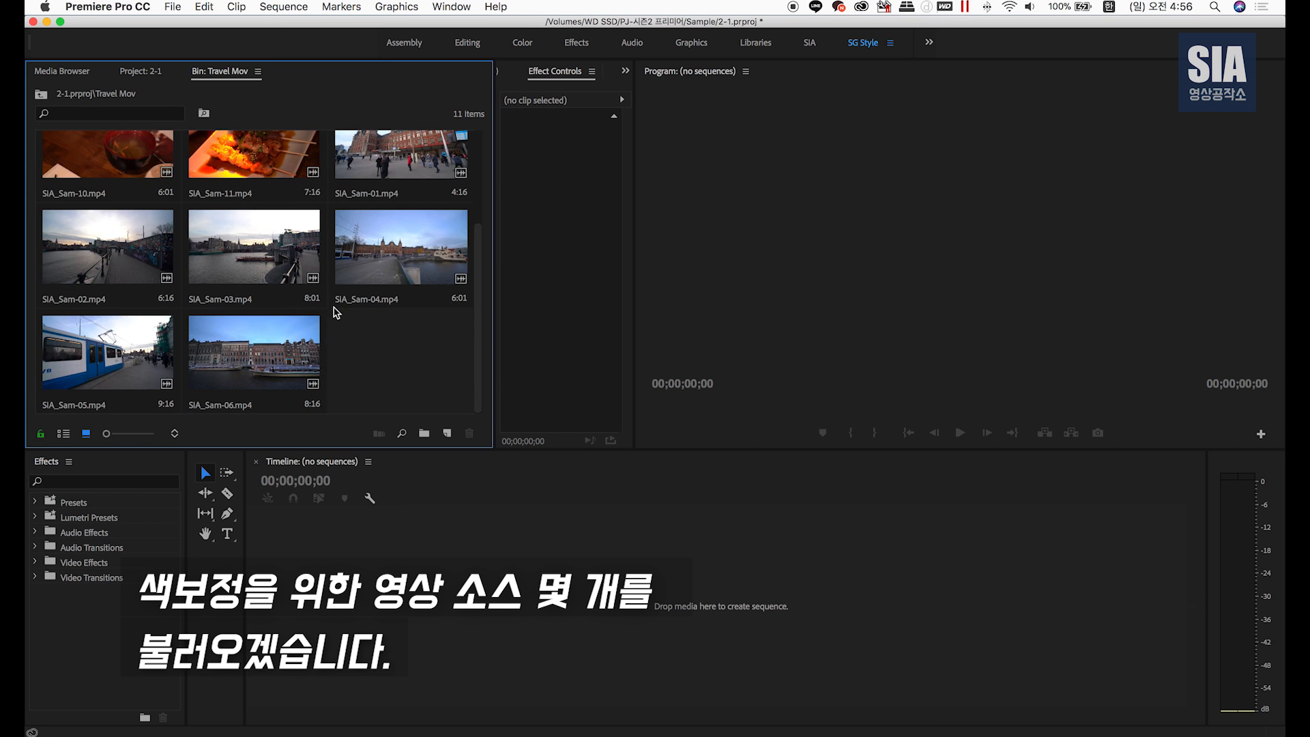
pyautogui.scroll(-5, 381, 364)
pyautogui.scroll(5, 381, 364)
pyautogui.click(140, 203)
pyautogui.scroll(-5, 139, 198)
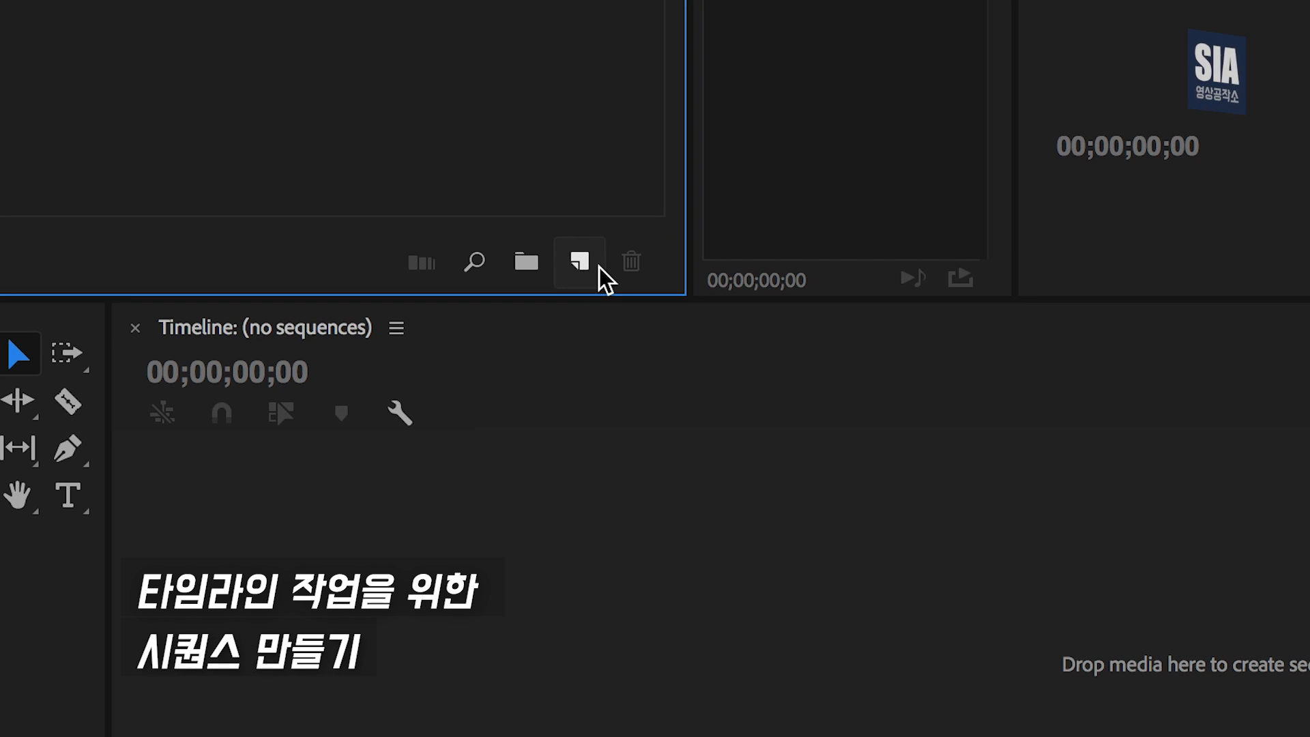
# Step: Start a new sequence with the Digital SLR preset DSLR 1080p30
pyautogui.click(591, 269)
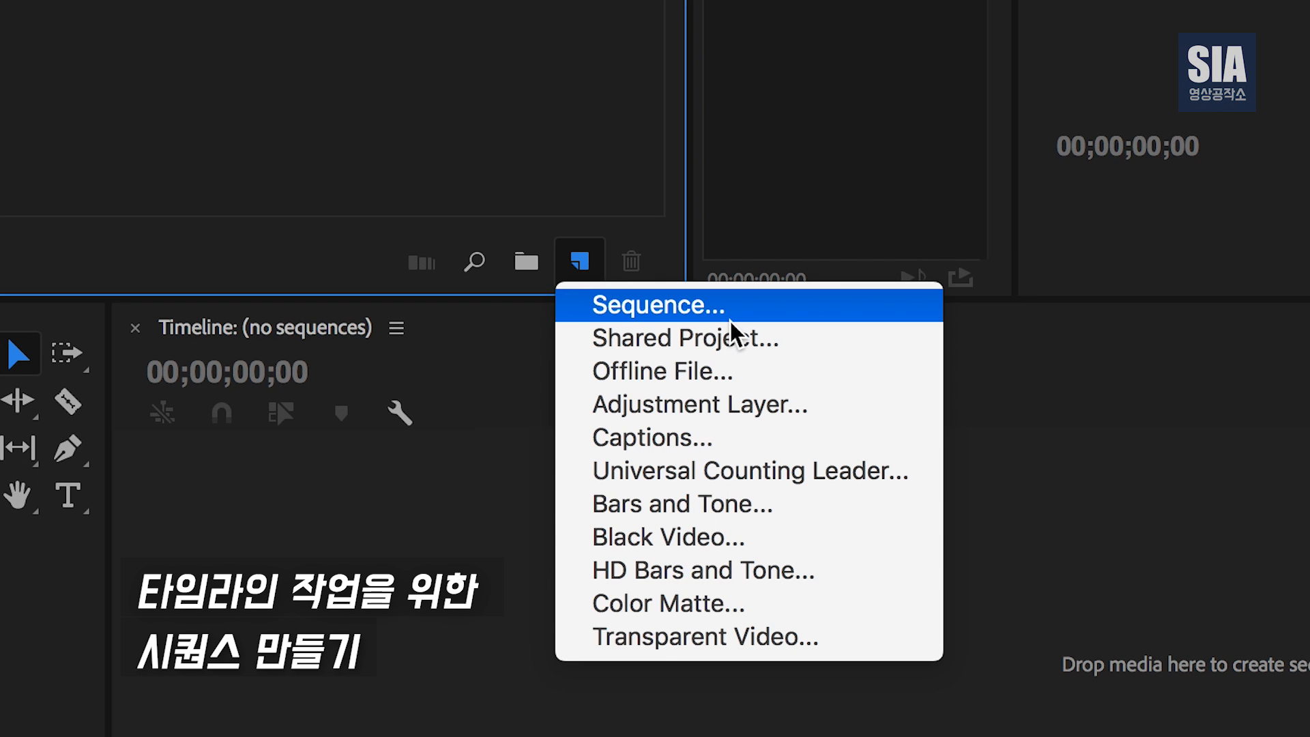
pyautogui.click(652, 301)
pyautogui.scroll(-3, 468, 653)
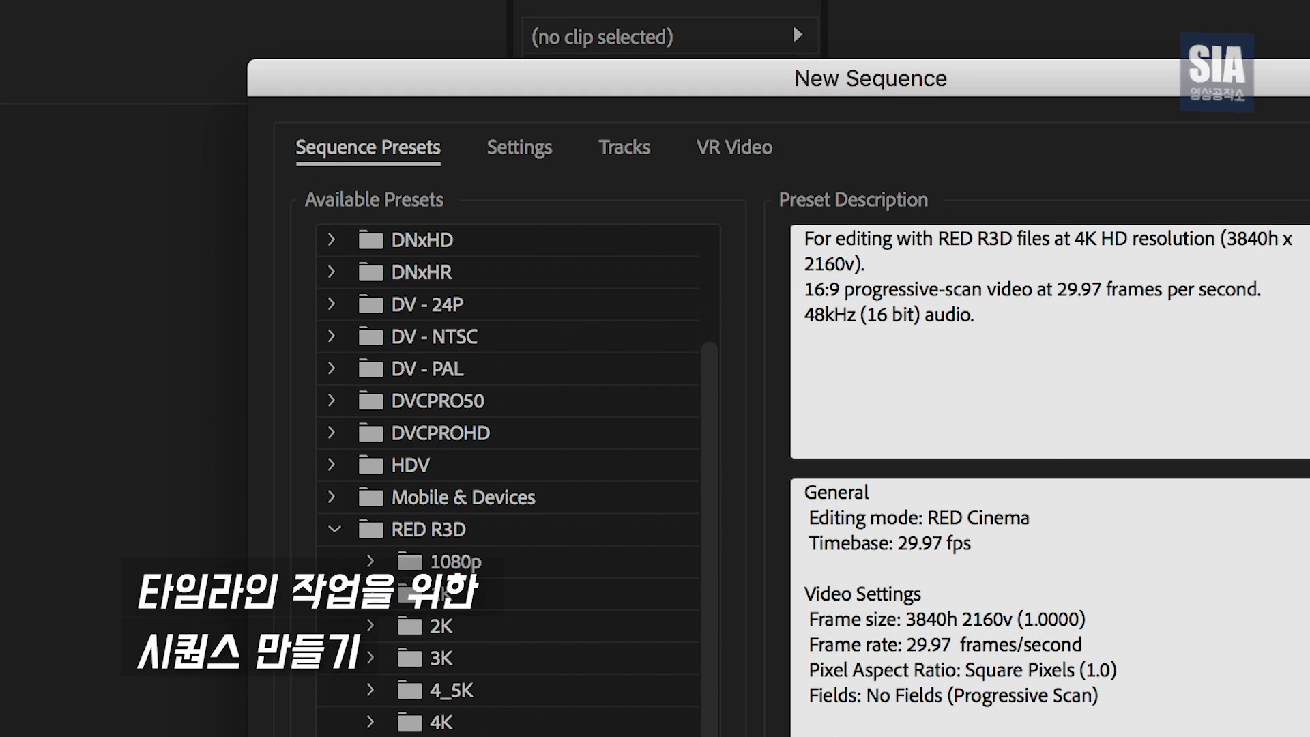
pyautogui.click(334, 530)
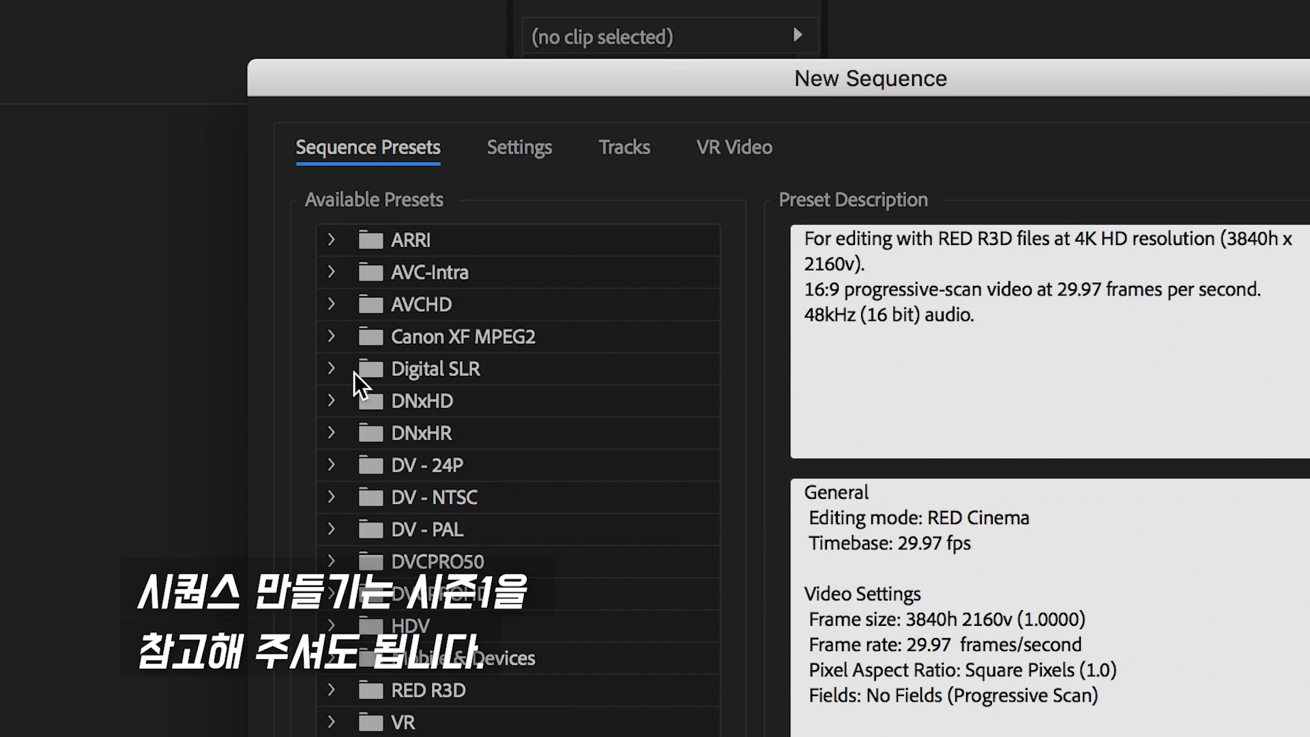
pyautogui.click(333, 370)
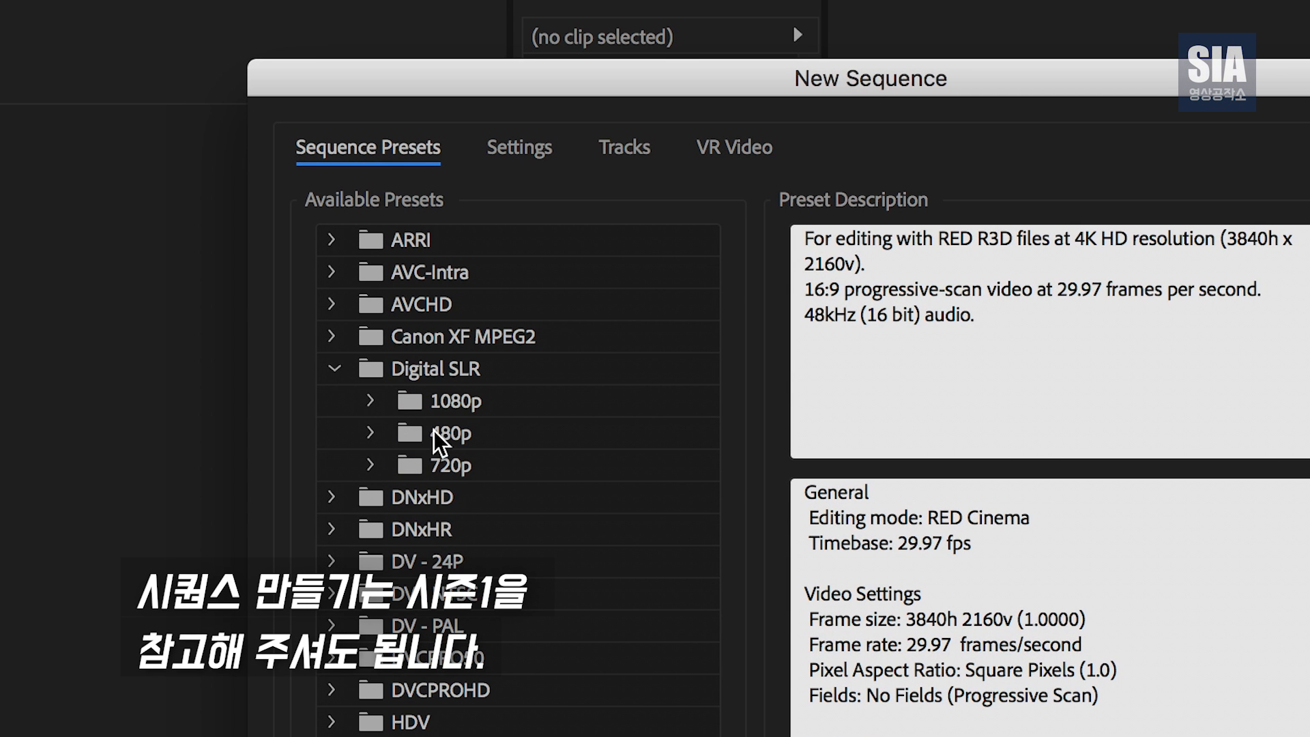
pyautogui.click(372, 402)
pyautogui.click(409, 409)
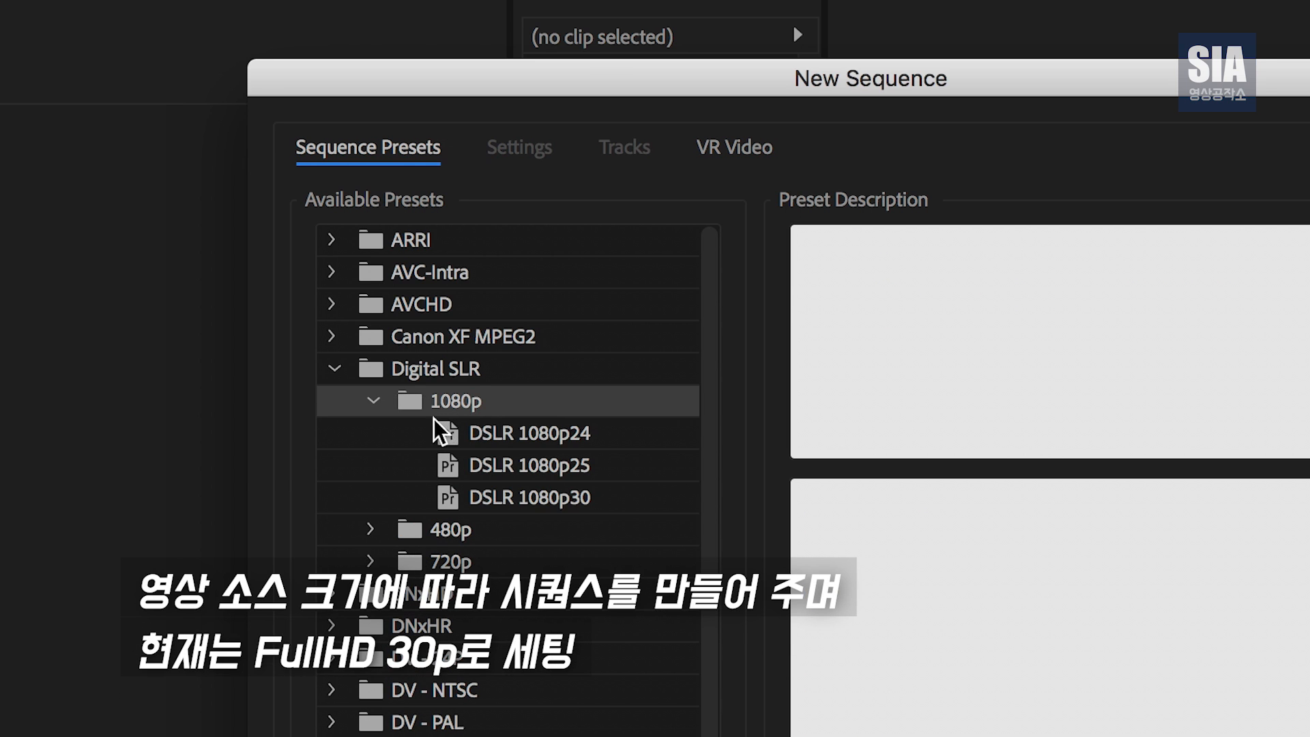
pyautogui.click(579, 500)
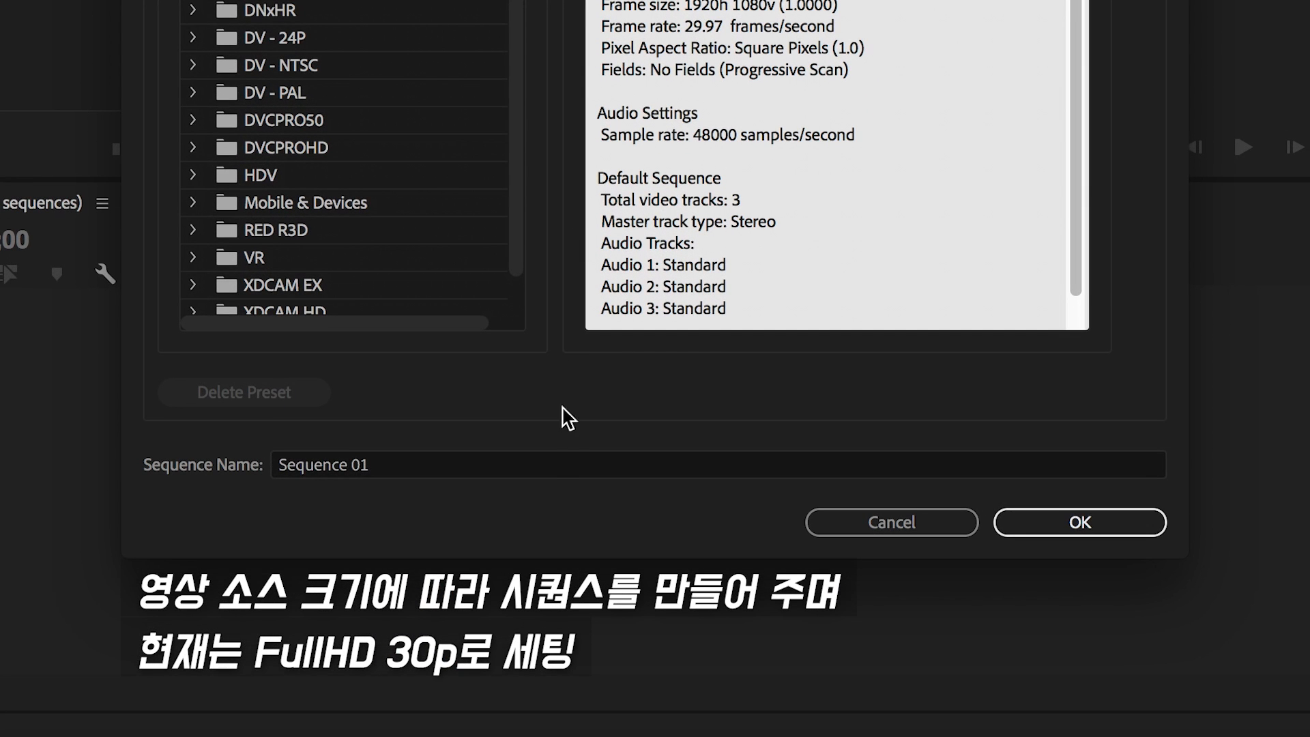
# Step: Name the new sequence 2-1 Effect and create it
pyautogui.click(498, 470)
pyautogui.moveTo(498, 469); pyautogui.dragTo(214, 444)
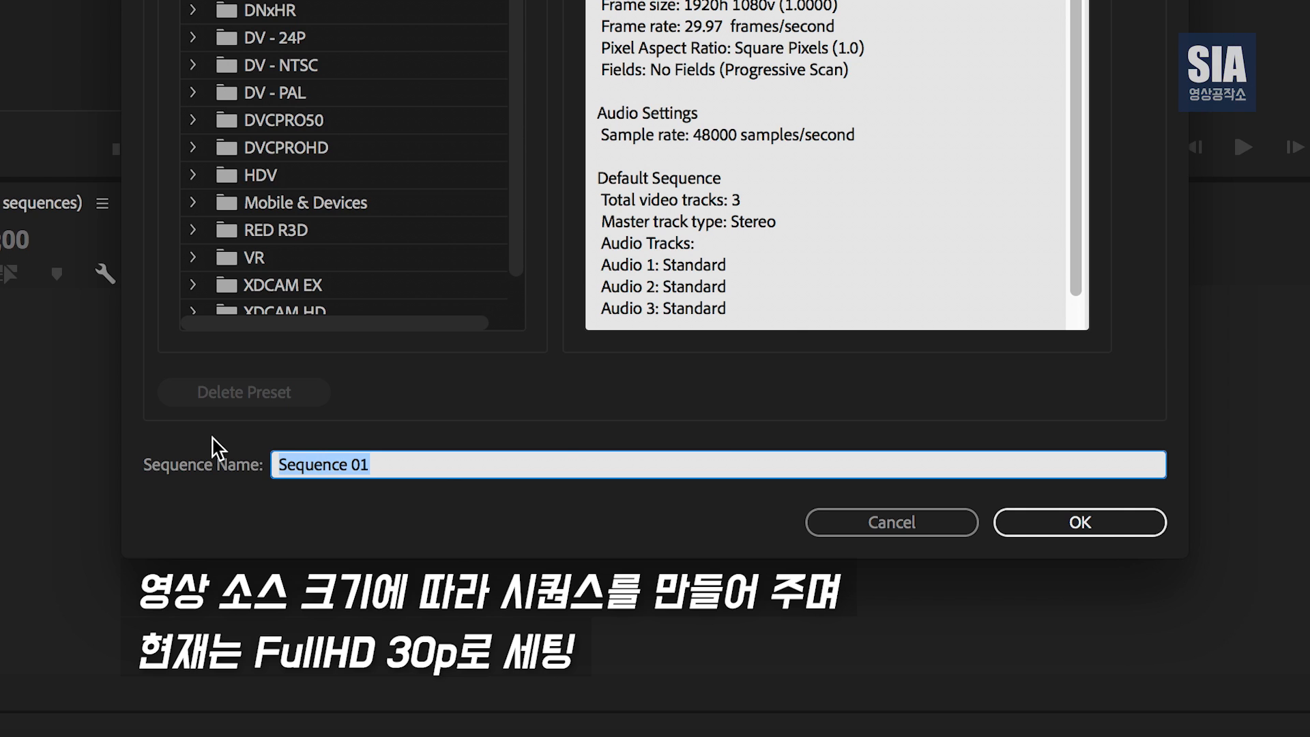
pyautogui.write('2-1')
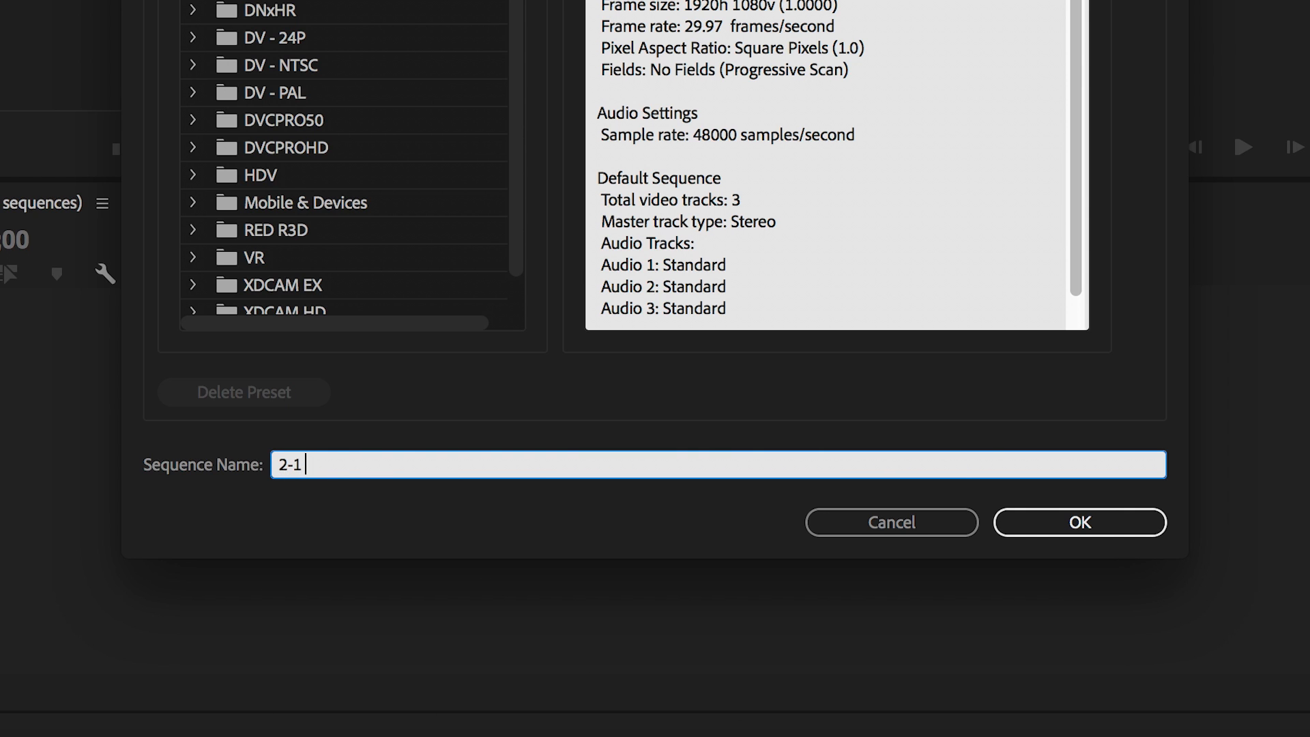
pyautogui.press('BackSpace')
pyautogui.press('BackSpace')
pyautogui.write('Ef')
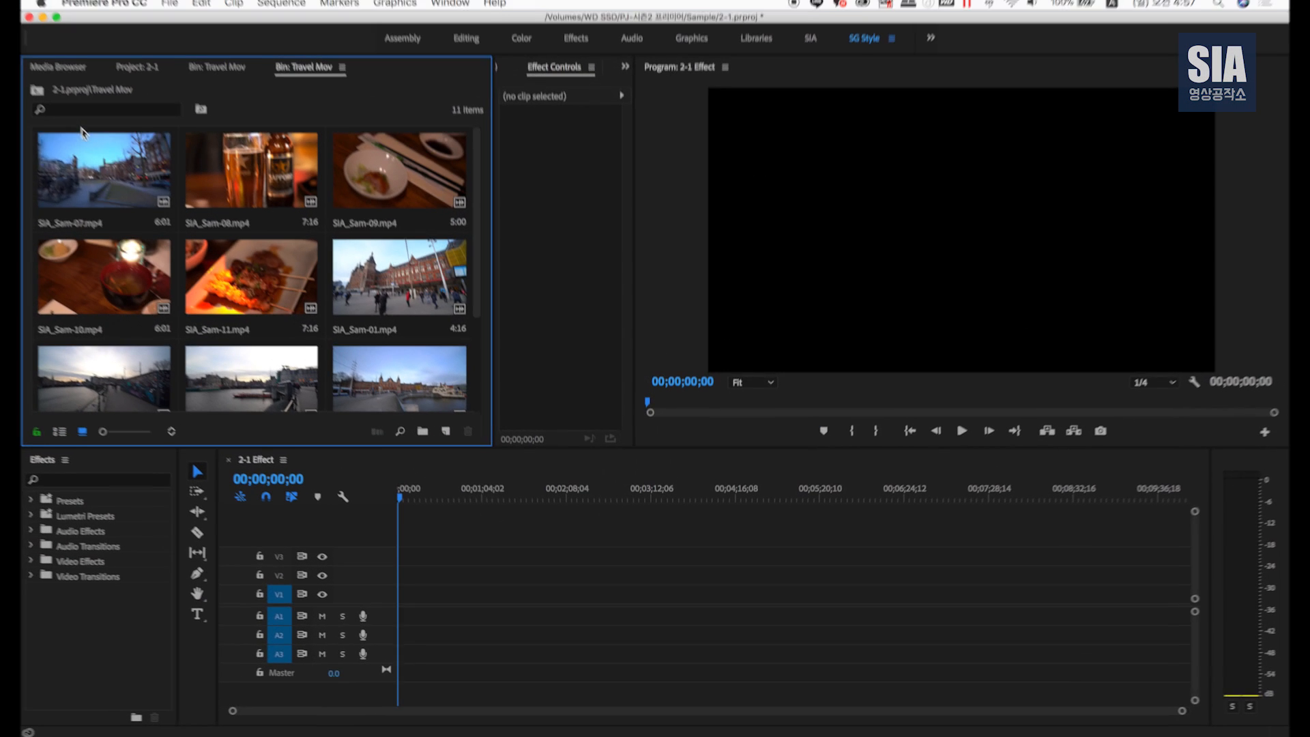
# Step: Open SIA_Sam-07.mp4 in the Source monitor and widen that monitor for a larger preview
pyautogui.click(147, 192)
pyautogui.scroll(-5, 267, 293)
pyautogui.scroll(5, 267, 294)
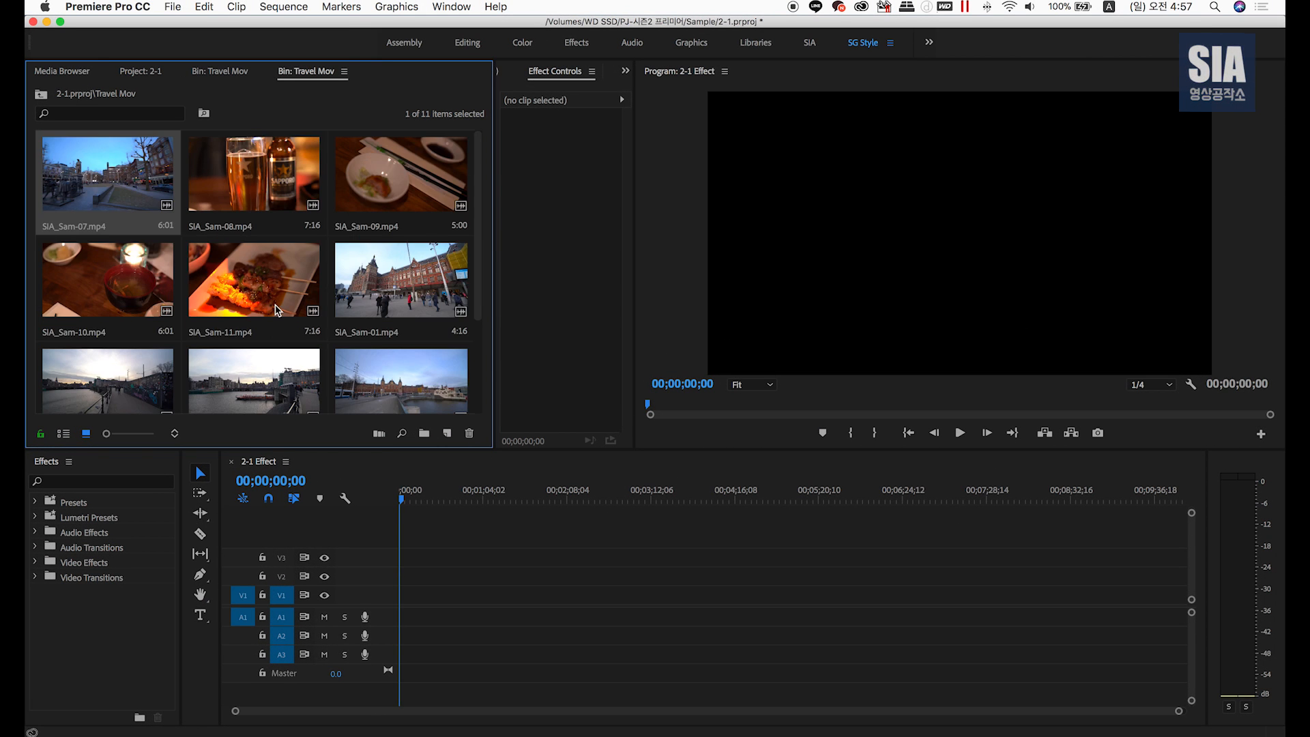
pyautogui.doubleClick(122, 176)
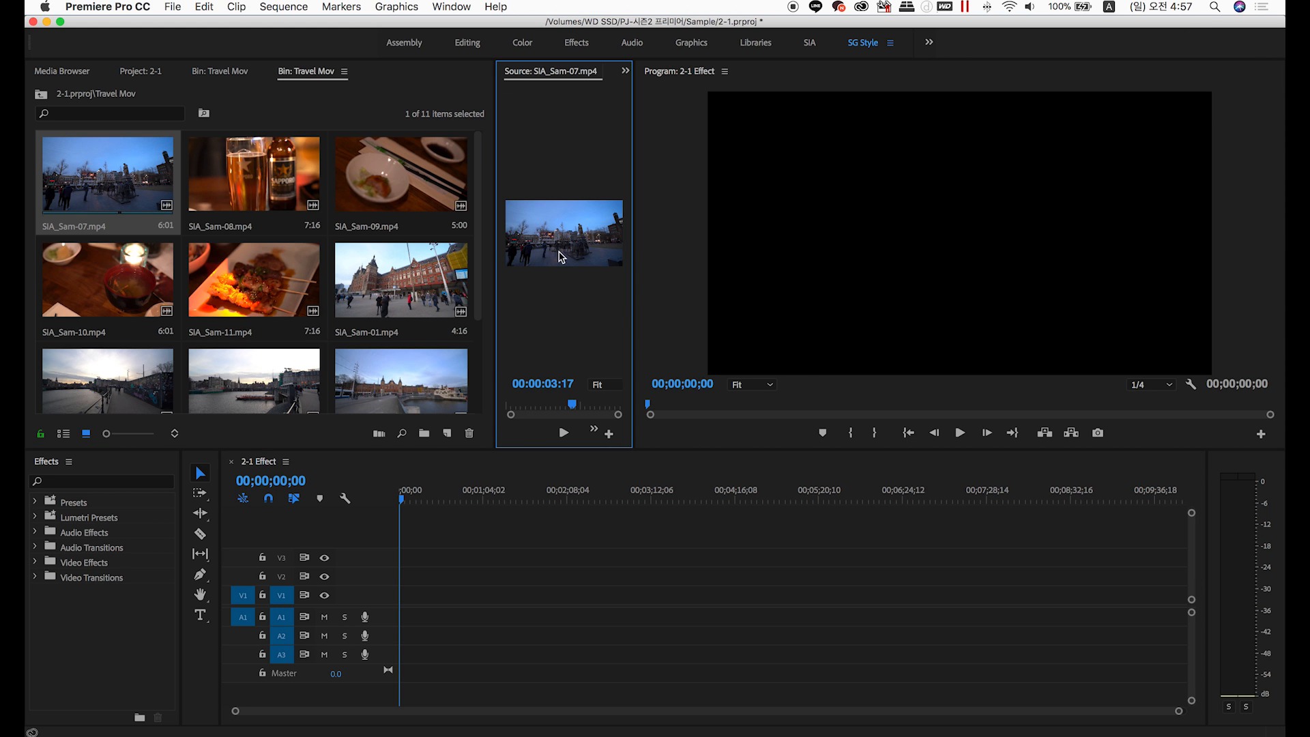
pyautogui.moveTo(635, 310); pyautogui.dragTo(643, 309)
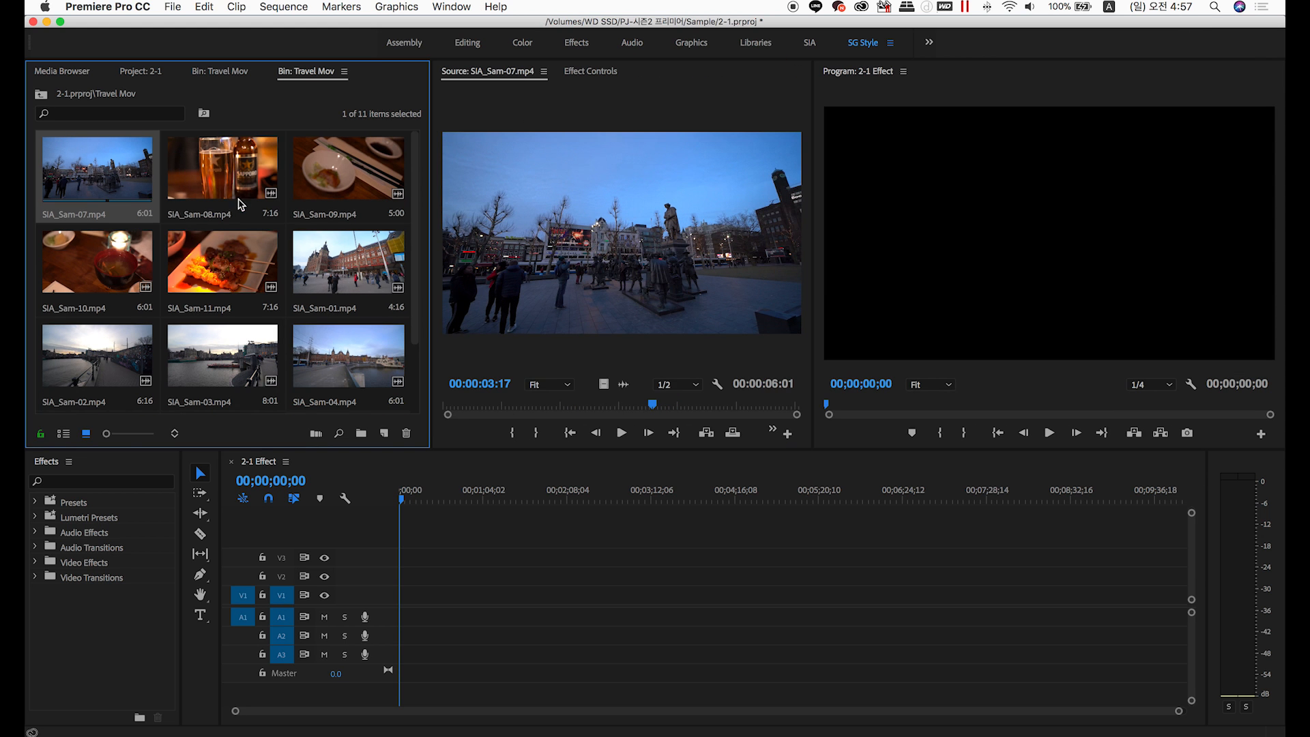
# Step: Reorder the bin by moving SIA_Sam-07.mp4 next to SIA_Sam-04.mp4 and clips SIA_Sam-08 to SIA_Sam-11 behind the outdoor clips
pyautogui.moveTo(102, 177); pyautogui.dragTo(323, 363)
pyautogui.click(132, 158)
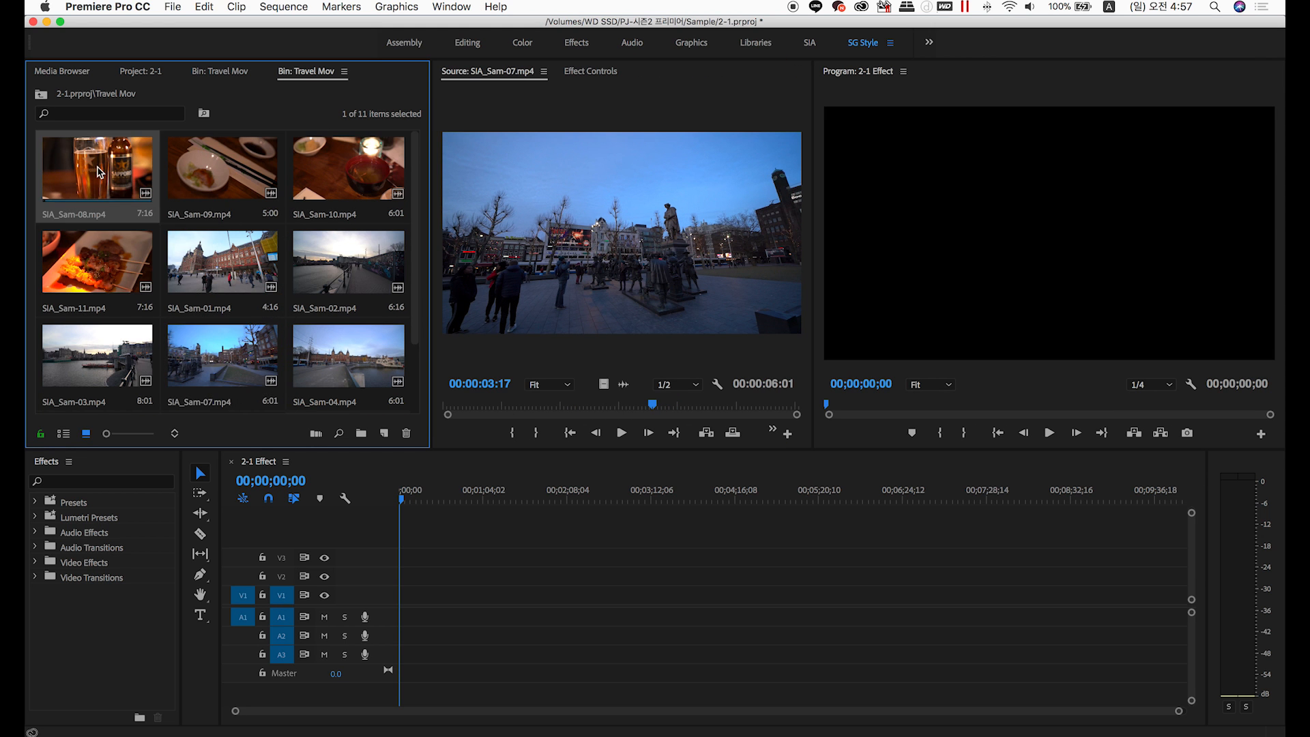
pyautogui.keyDown('shift'); pyautogui.click(109, 254); pyautogui.keyUp('shift')
pyautogui.moveTo(125, 268); pyautogui.dragTo(273, 402)
pyautogui.click(131, 192)
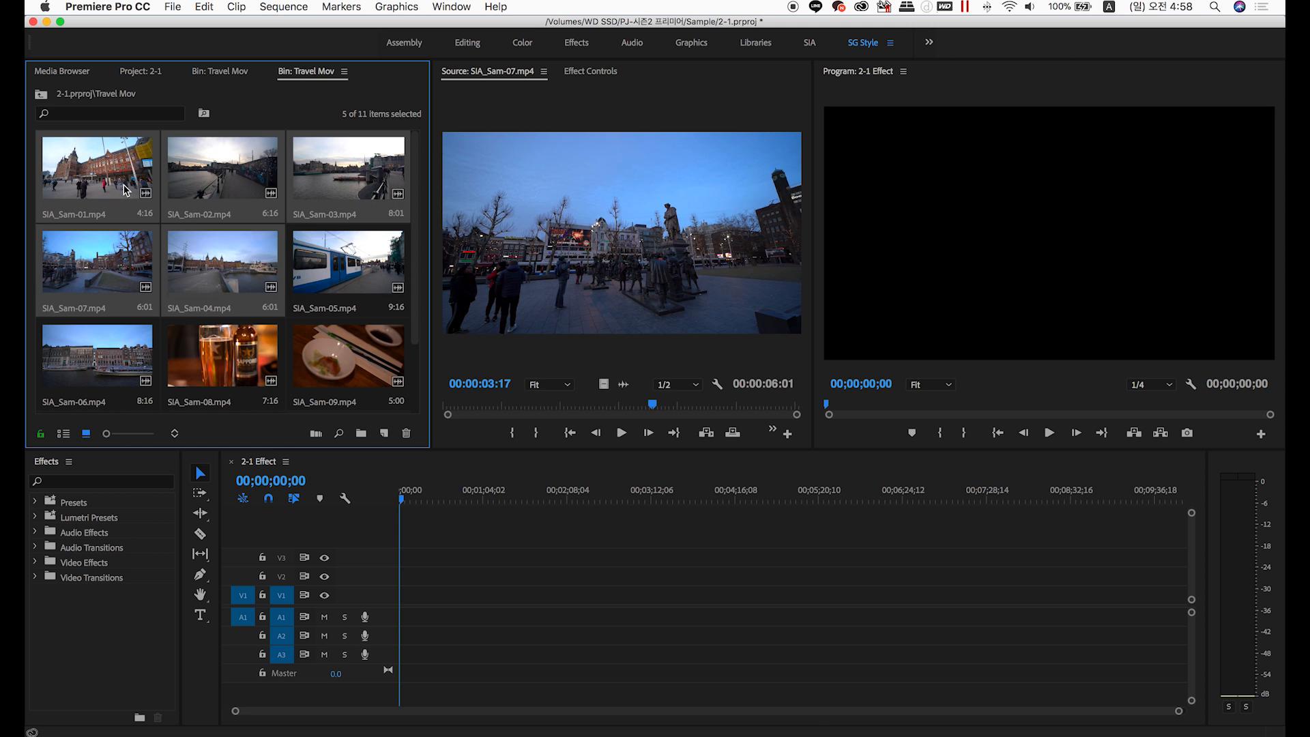
# Step: Place the four restaurant clips SIA_Sam-08.mp4 to SIA_Sam-11.mp4 together at the start of the 2-1 Effect timeline
pyautogui.scroll(-2, 256, 287)
pyautogui.click(247, 284)
pyautogui.keyDown('shift'); pyautogui.click(235, 363); pyautogui.keyUp('shift')
pyautogui.moveTo(236, 363); pyautogui.dragTo(412, 616)
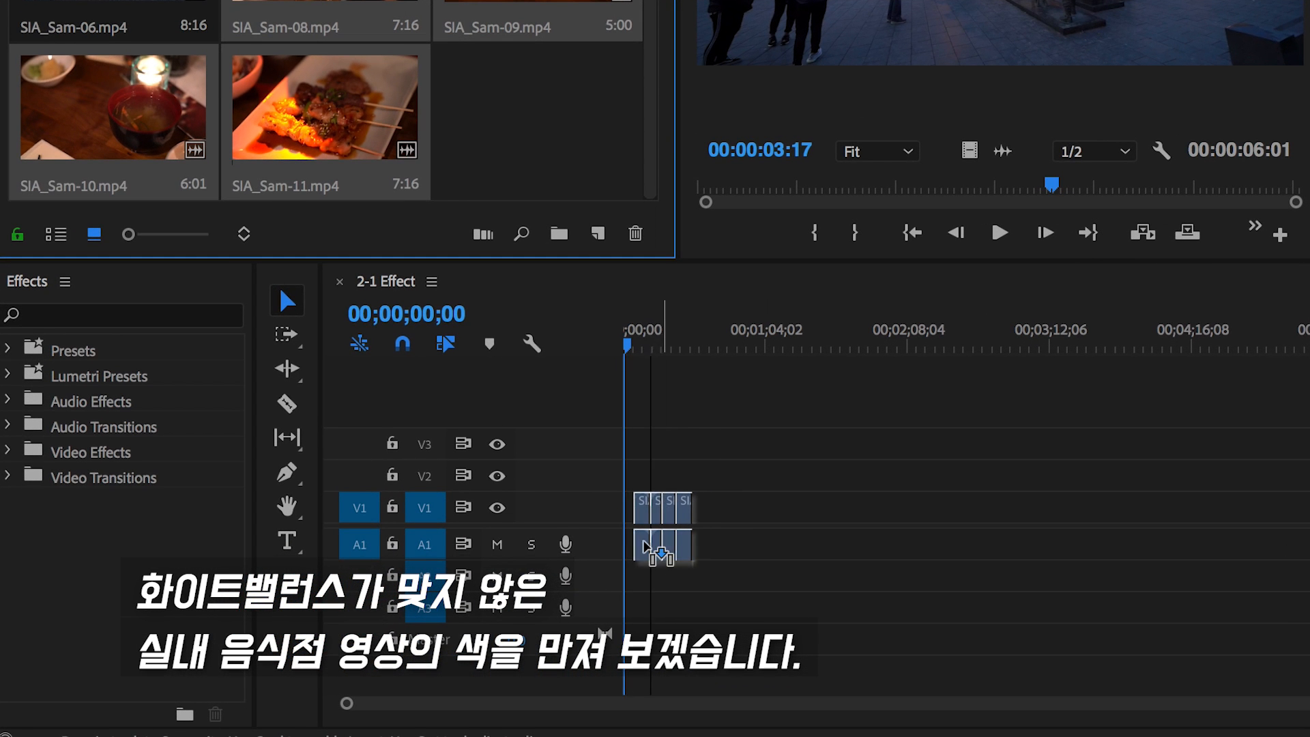
# Step: Drop the four restaurant clips at the sequence start and make the Video 1 and Audio 1 tracks taller for thumbnails and waveforms
pyautogui.moveTo(644, 541); pyautogui.dragTo(647, 501)
pyautogui.click(655, 345)
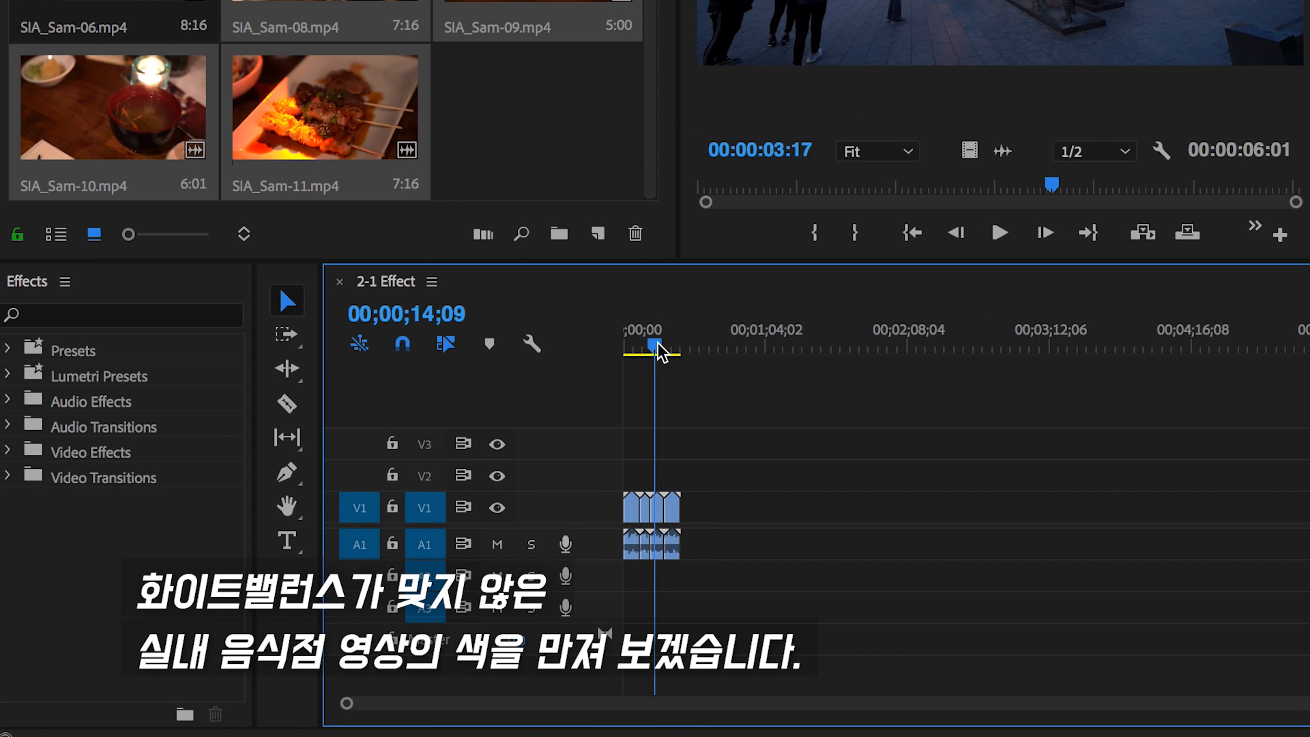
pyautogui.press('=')
pyautogui.press('=')
pyautogui.press('=')
pyautogui.click(716, 340)
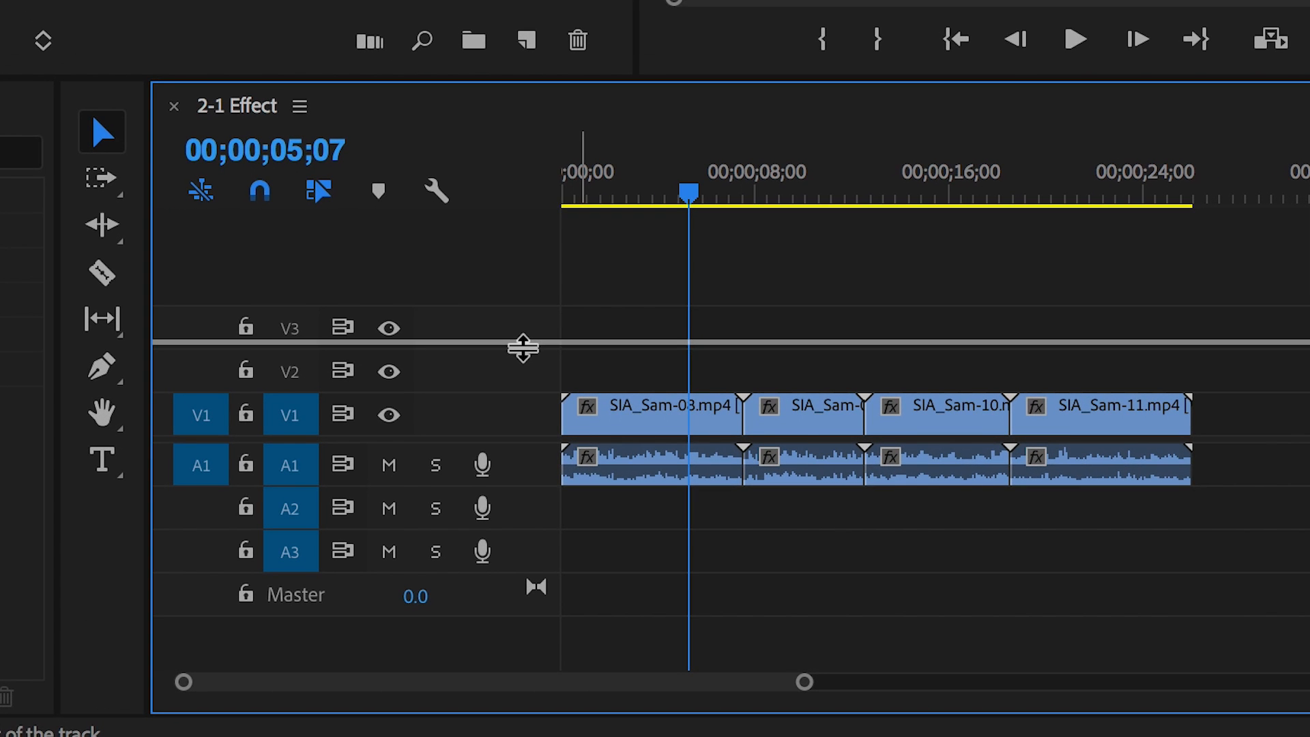
pyautogui.moveTo(524, 348); pyautogui.dragTo(524, 350)
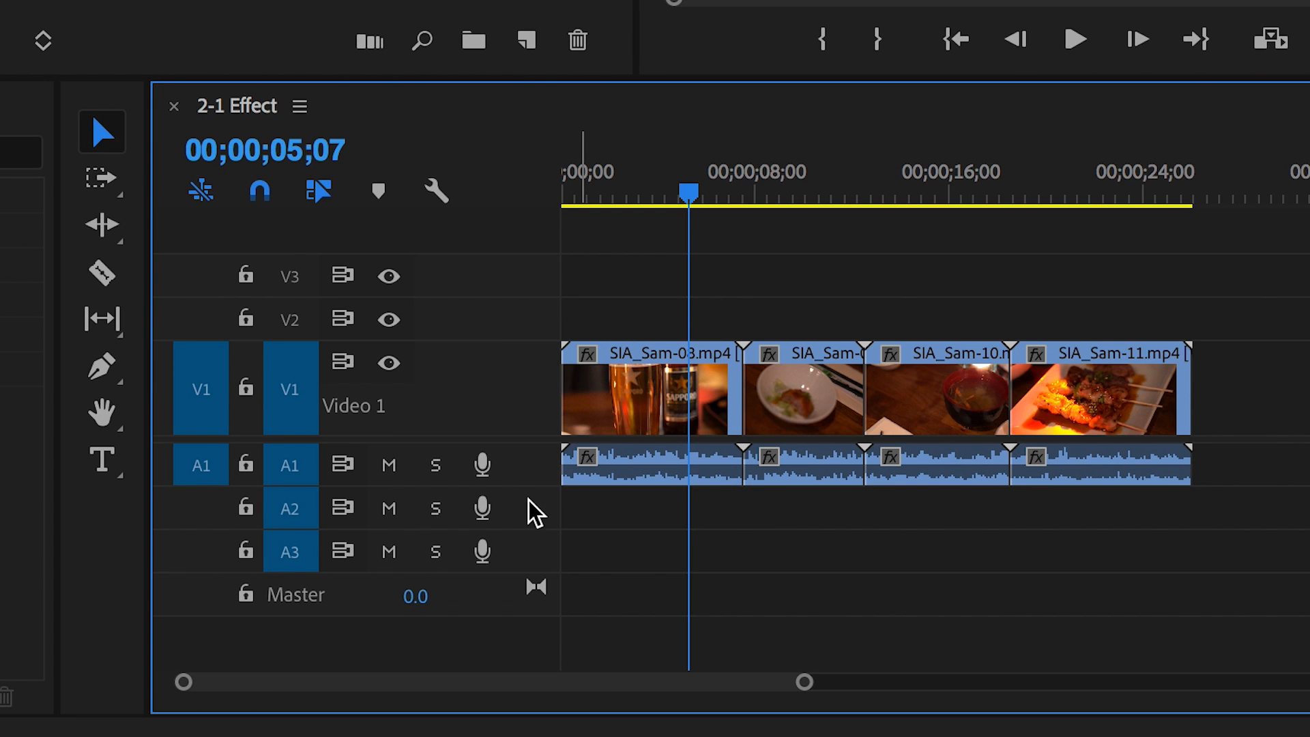
pyautogui.moveTo(532, 486); pyautogui.dragTo(531, 534)
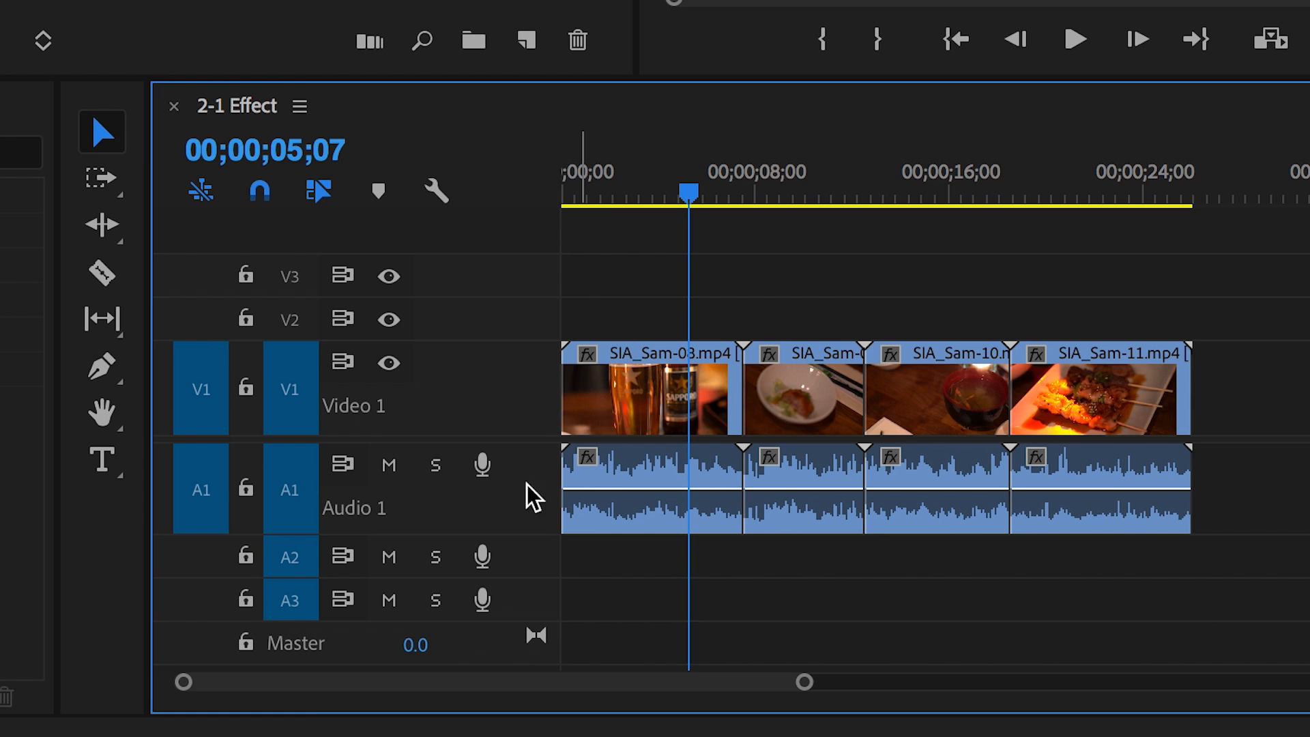
# Step: Mute the A1 track and preview SIA_Sam-08.mp4 from the start of the sequence
pyautogui.click(608, 188)
pyautogui.moveTo(609, 176); pyautogui.dragTo(532, 188)
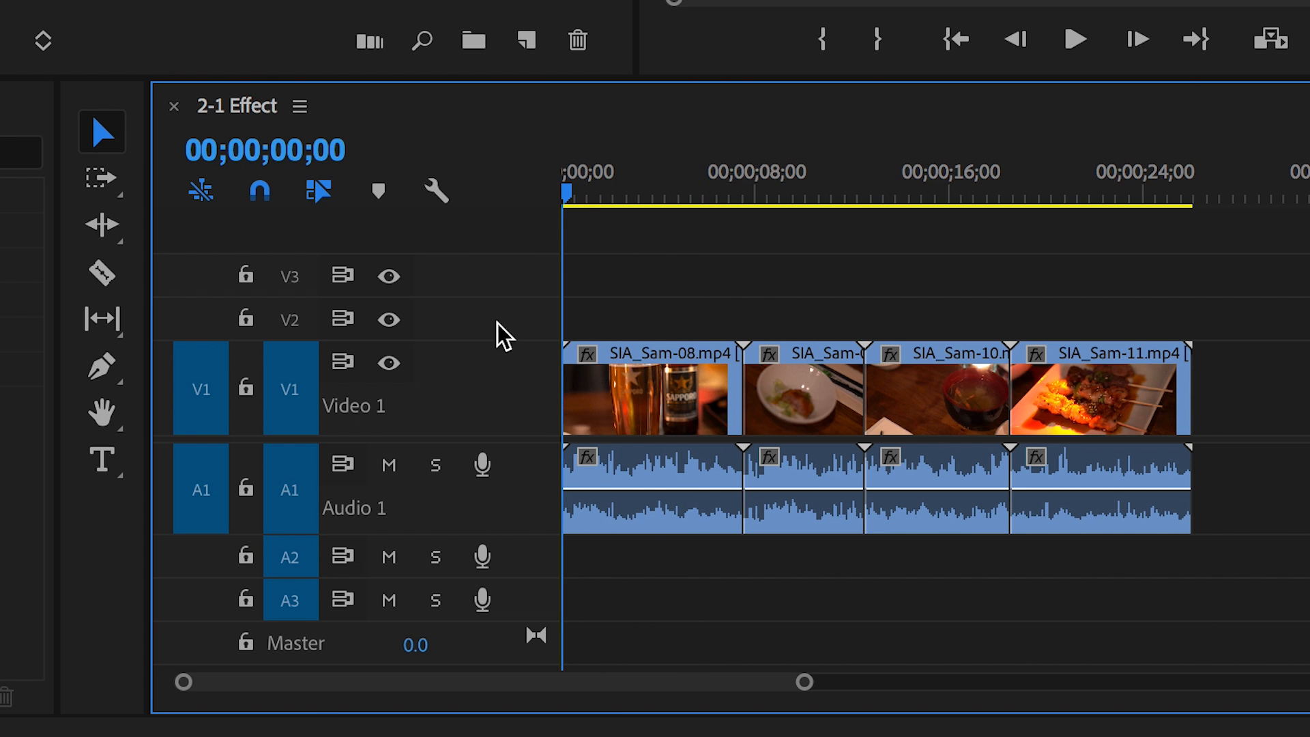
pyautogui.click(566, 190)
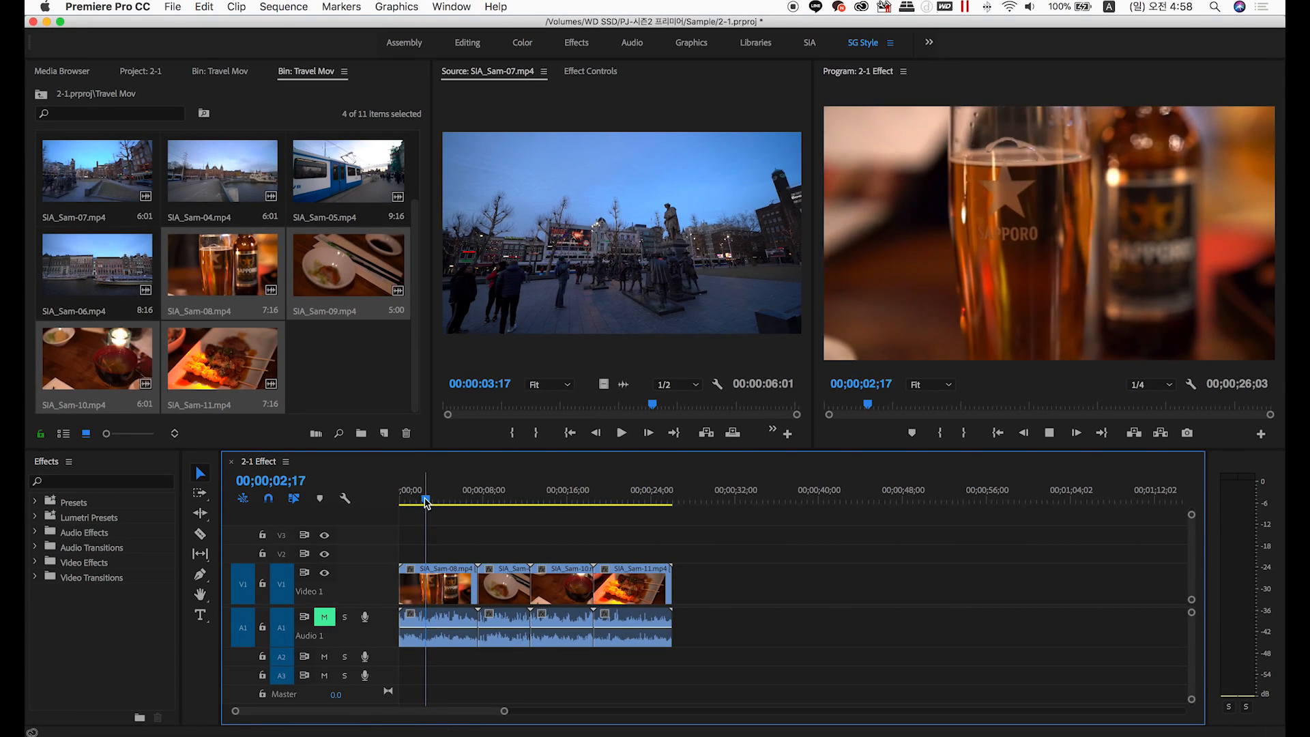
pyautogui.moveTo(625, 194); pyautogui.dragTo(692, 194)
# Step: Shorten SIA_Sam-08.mp4 to about 5 seconds and SIA_Sam-09.mp4 to about 3 seconds, and ripple delete the gap before SIA_Sam-10.mp4
pyautogui.moveTo(456, 506)
pyautogui.mouseDown()
pyautogui.moveTo(492, 508)
pyautogui.moveTo(465, 507)
pyautogui.mouseUp()
pyautogui.moveTo(474, 592); pyautogui.dragTo(416, 591)
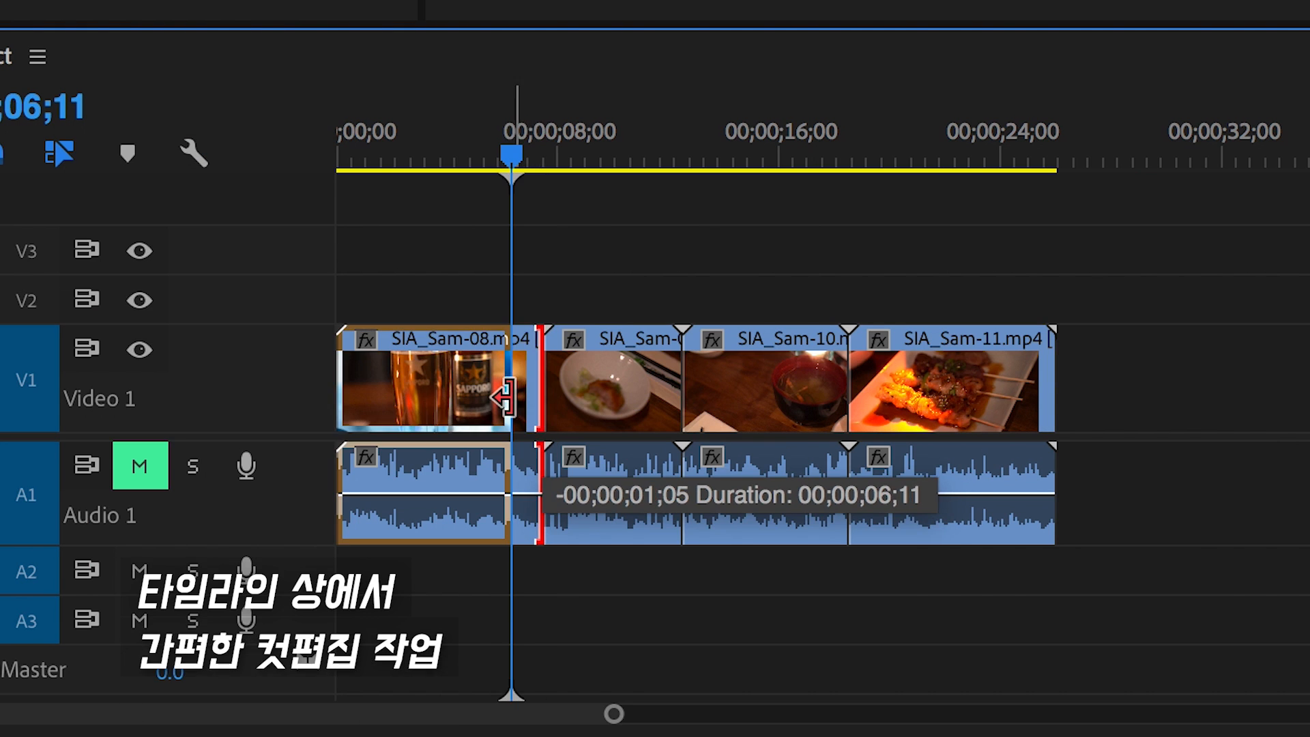
pyautogui.moveTo(386, 394); pyautogui.dragTo(382, 401)
pyautogui.moveTo(557, 398); pyautogui.dragTo(575, 392)
pyautogui.moveTo(680, 394); pyautogui.dragTo(525, 382)
pyautogui.rightClick(622, 397)
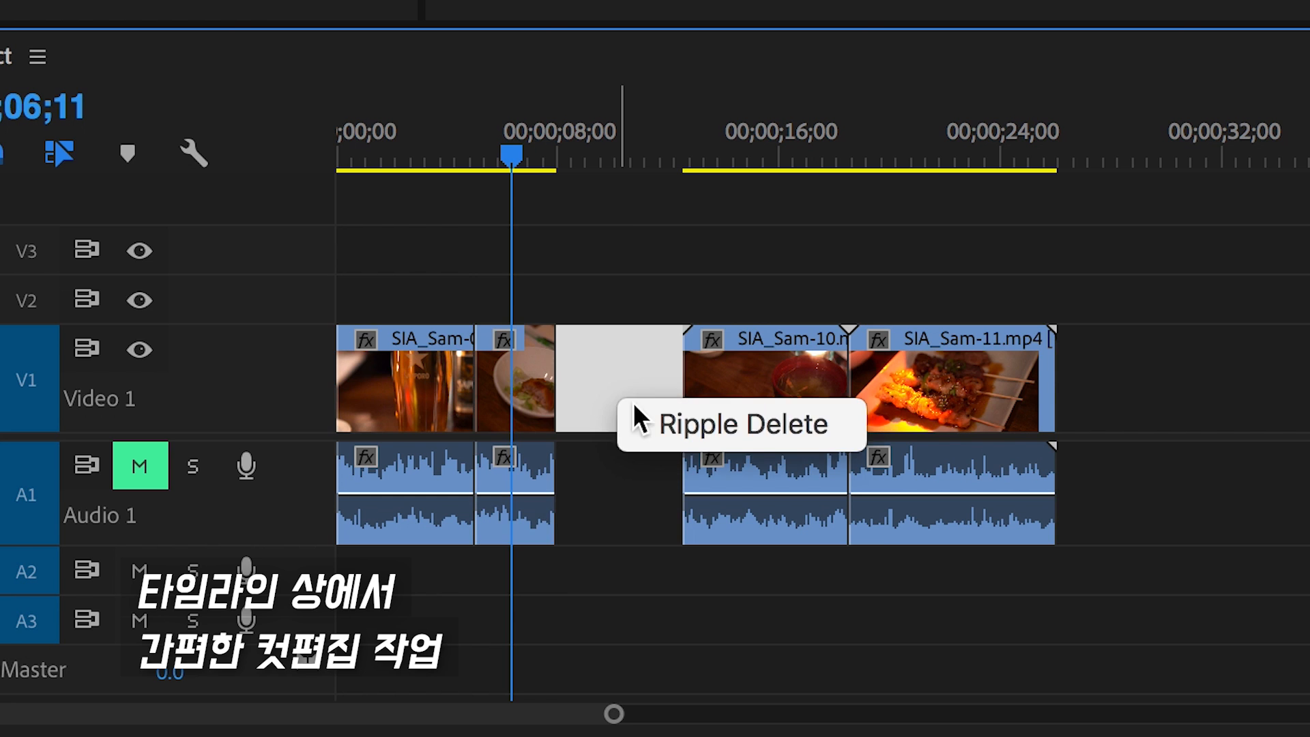
pyautogui.click(682, 418)
# Step: Trim SIA_Sam-10.mp4 and SIA_Sam-11.mp4 and set them directly behind the preceding clips without gaps
pyautogui.moveTo(573, 395); pyautogui.dragTo(585, 394)
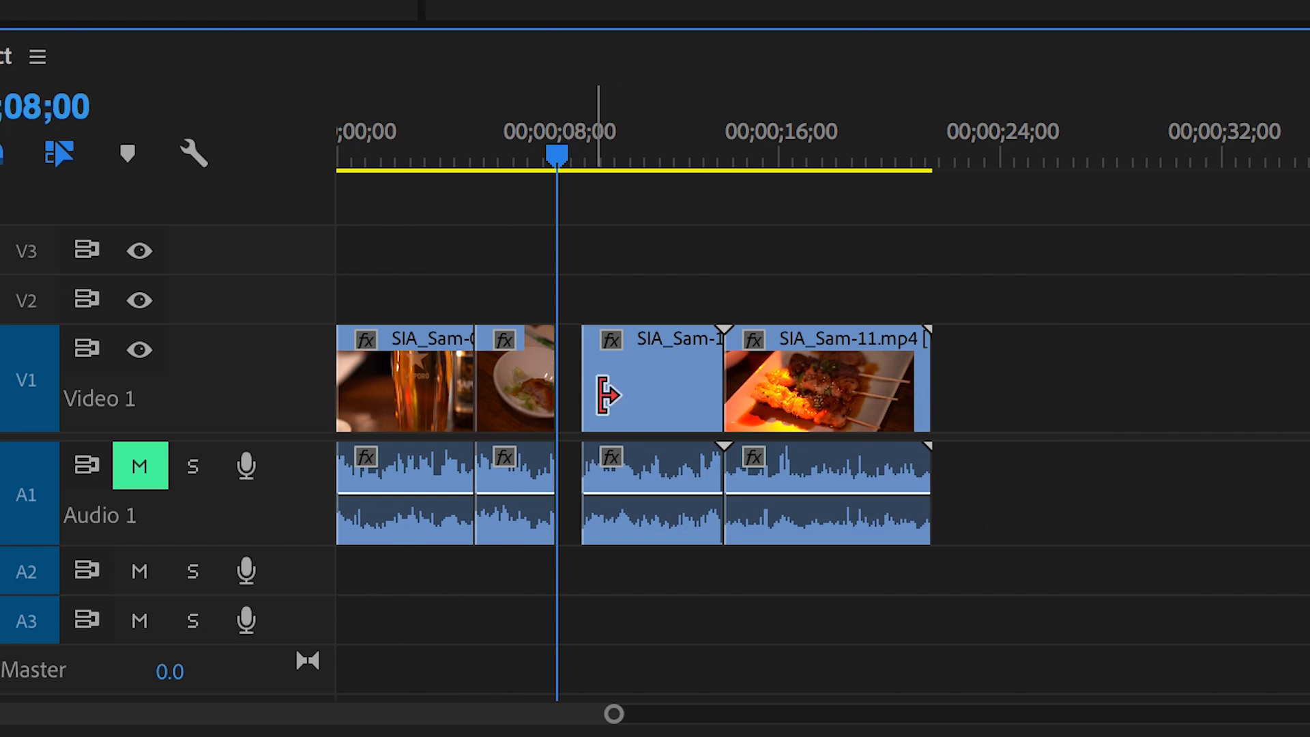
pyautogui.moveTo(722, 394); pyautogui.dragTo(602, 402)
pyautogui.moveTo(808, 396); pyautogui.dragTo(694, 401)
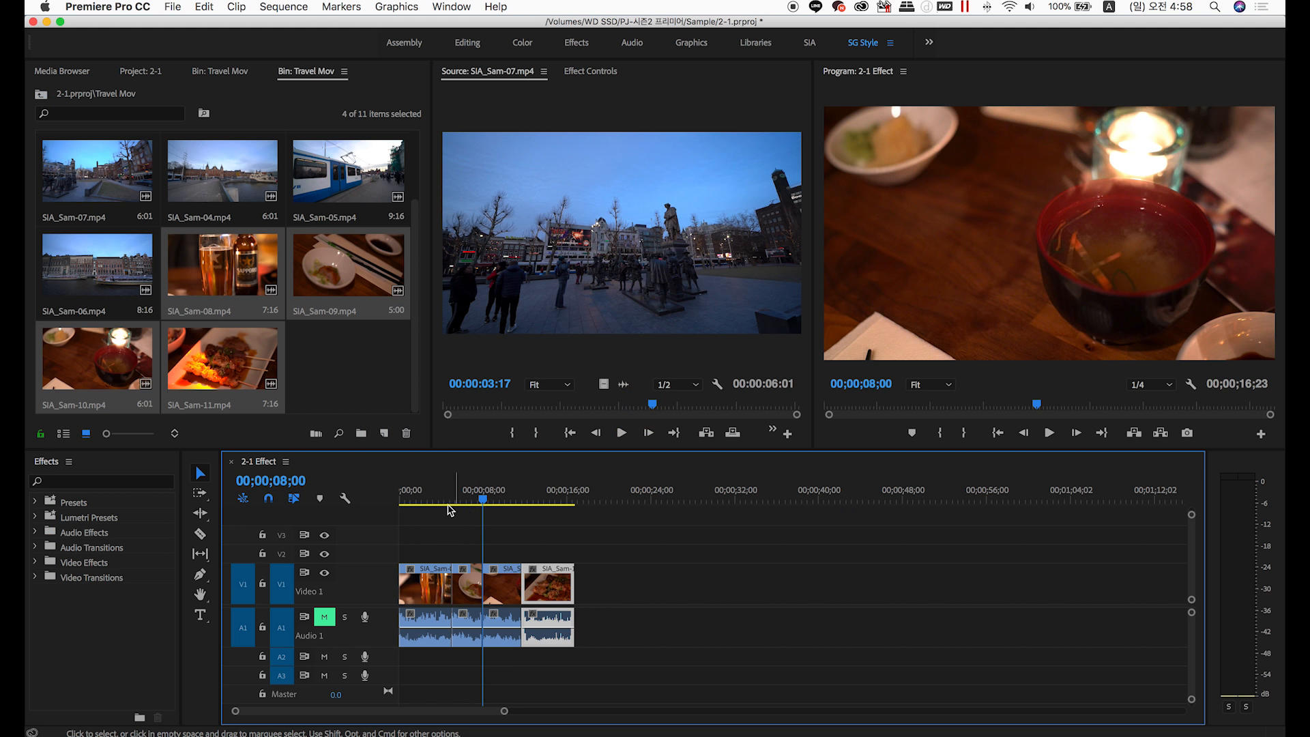
# Step: Play back the trimmed 2-1 Effect sequence and give the bin and monitors more height above the timeline
pyautogui.click(400, 502)
pyautogui.press('space')
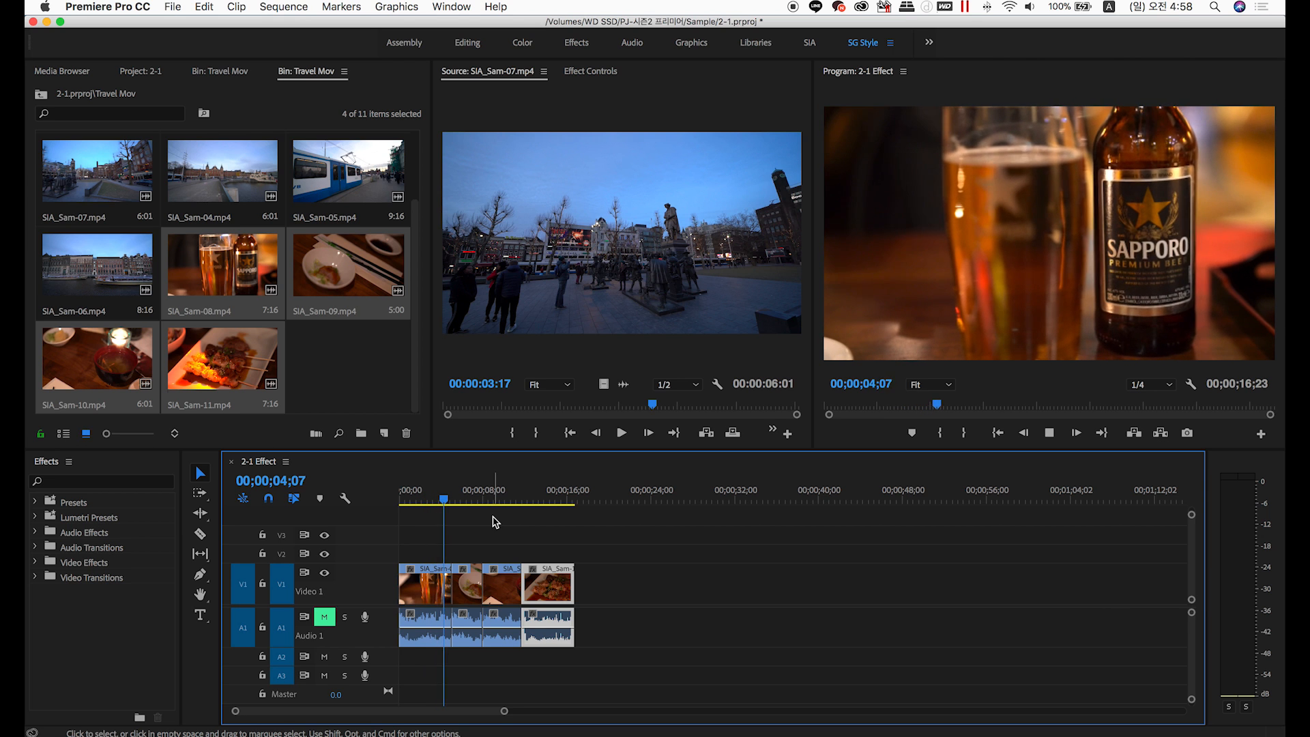
pyautogui.moveTo(464, 503); pyautogui.dragTo(425, 532)
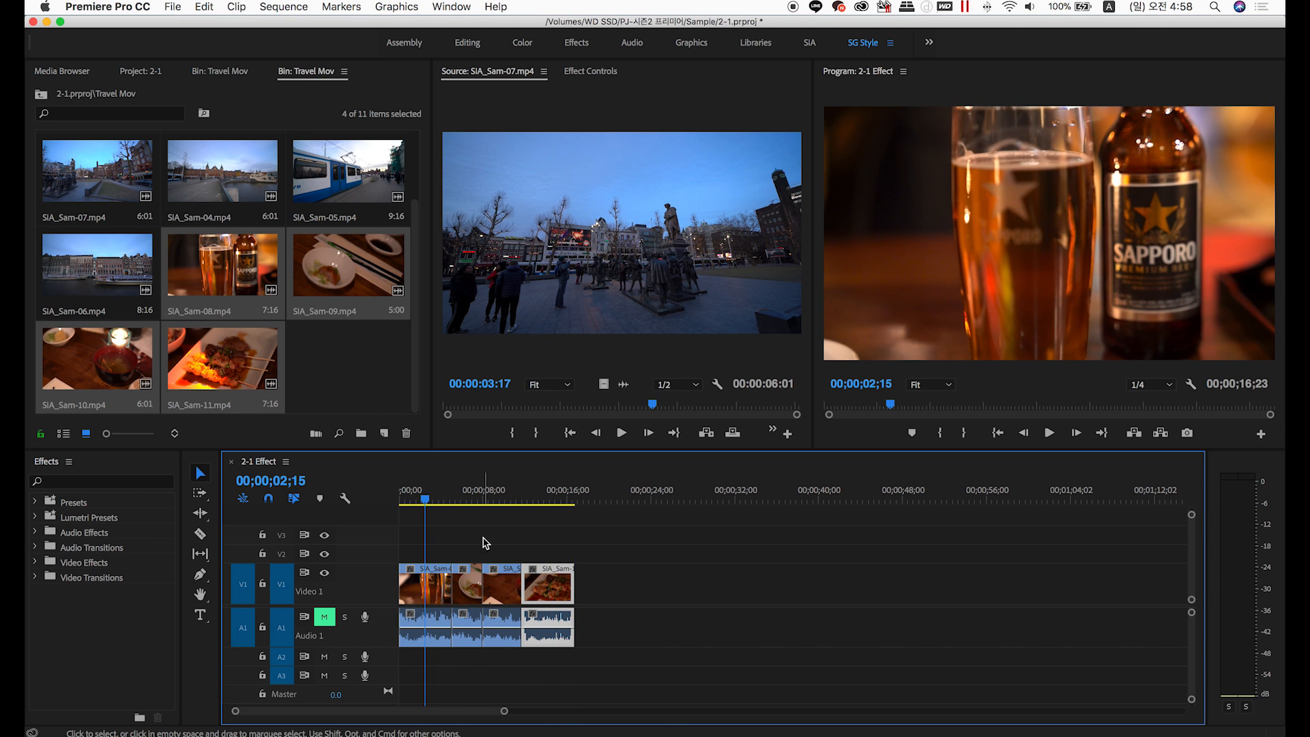
pyautogui.click(425, 502)
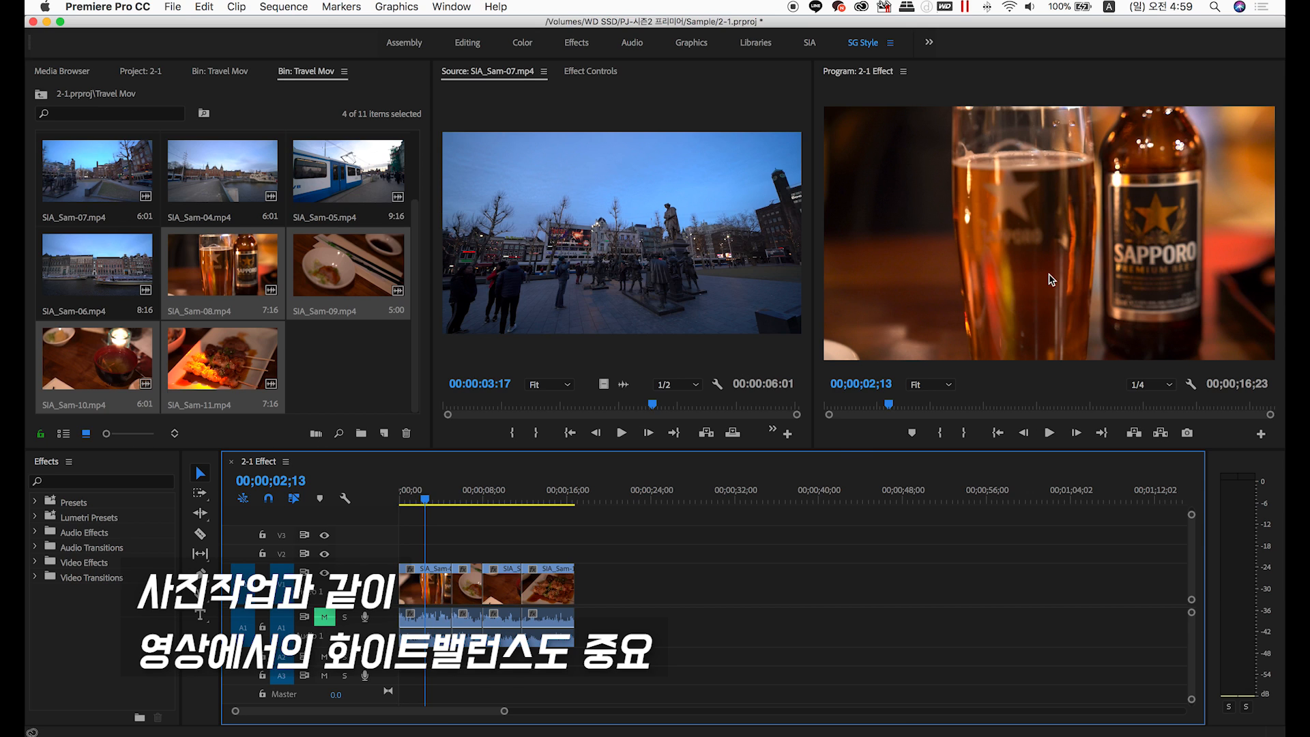
pyautogui.moveTo(839, 448); pyautogui.dragTo(833, 490)
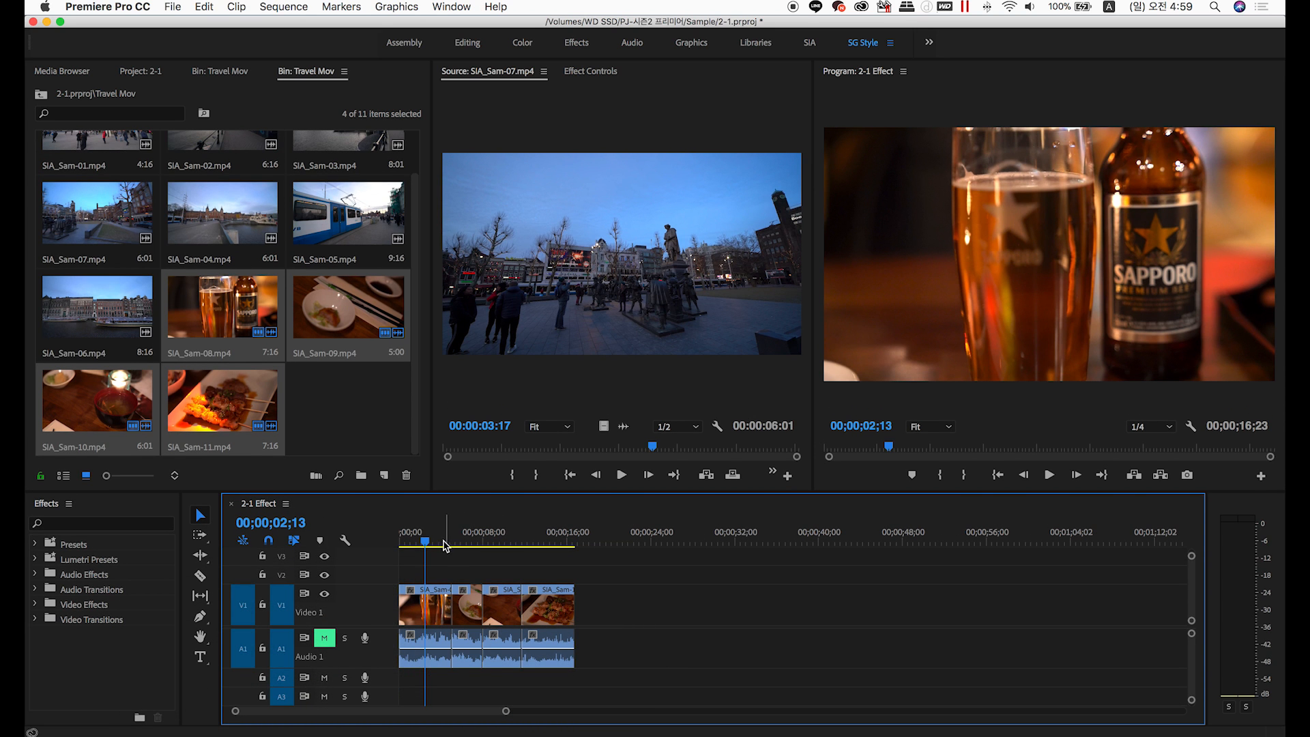
pyautogui.moveTo(429, 542)
pyautogui.mouseDown()
pyautogui.moveTo(559, 574)
pyautogui.moveTo(426, 572)
pyautogui.moveTo(416, 543)
pyautogui.moveTo(431, 542)
pyautogui.mouseUp()
# Step: Apply the Lumetri Color effect from the Color Correction video effects to SIA_Sam-08.mp4 and show the clip's effect controls
pyautogui.click(35, 605)
pyautogui.scroll(-5, 42, 607)
pyautogui.scroll(2, 50, 606)
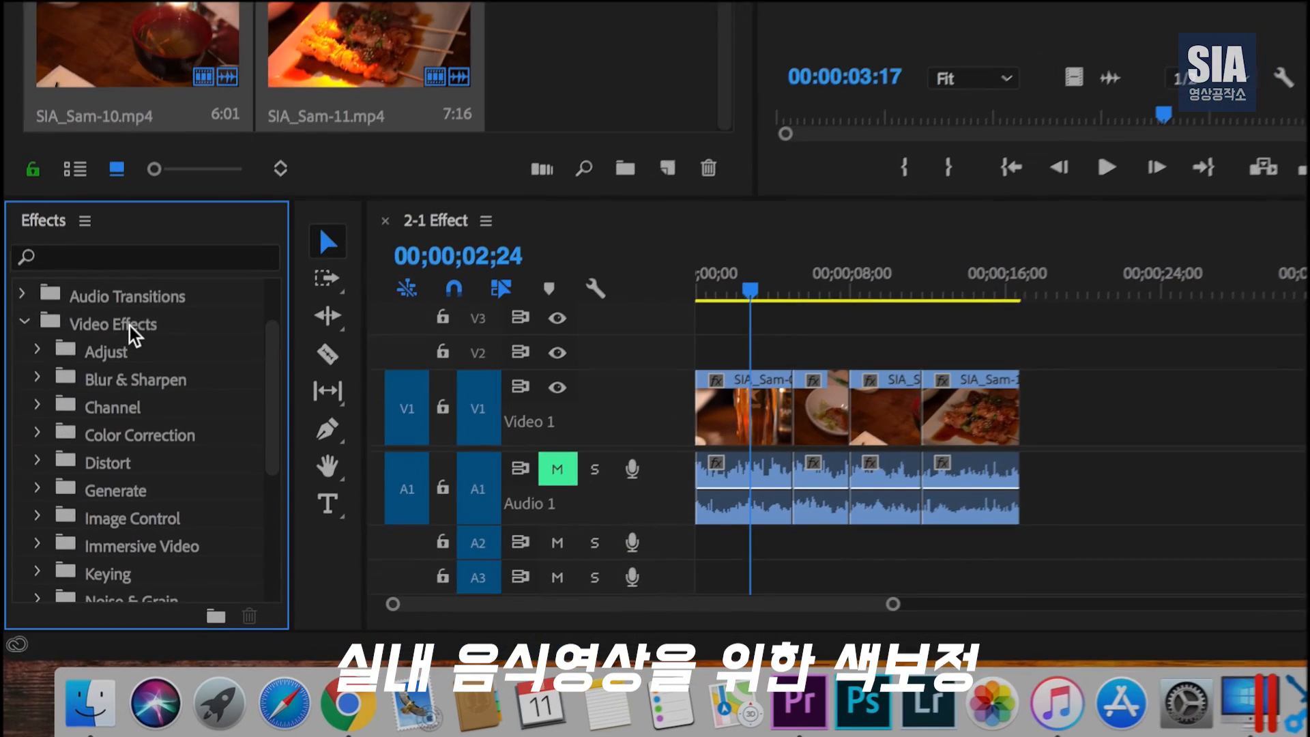
pyautogui.scroll(-2, 68, 543)
pyautogui.click(38, 375)
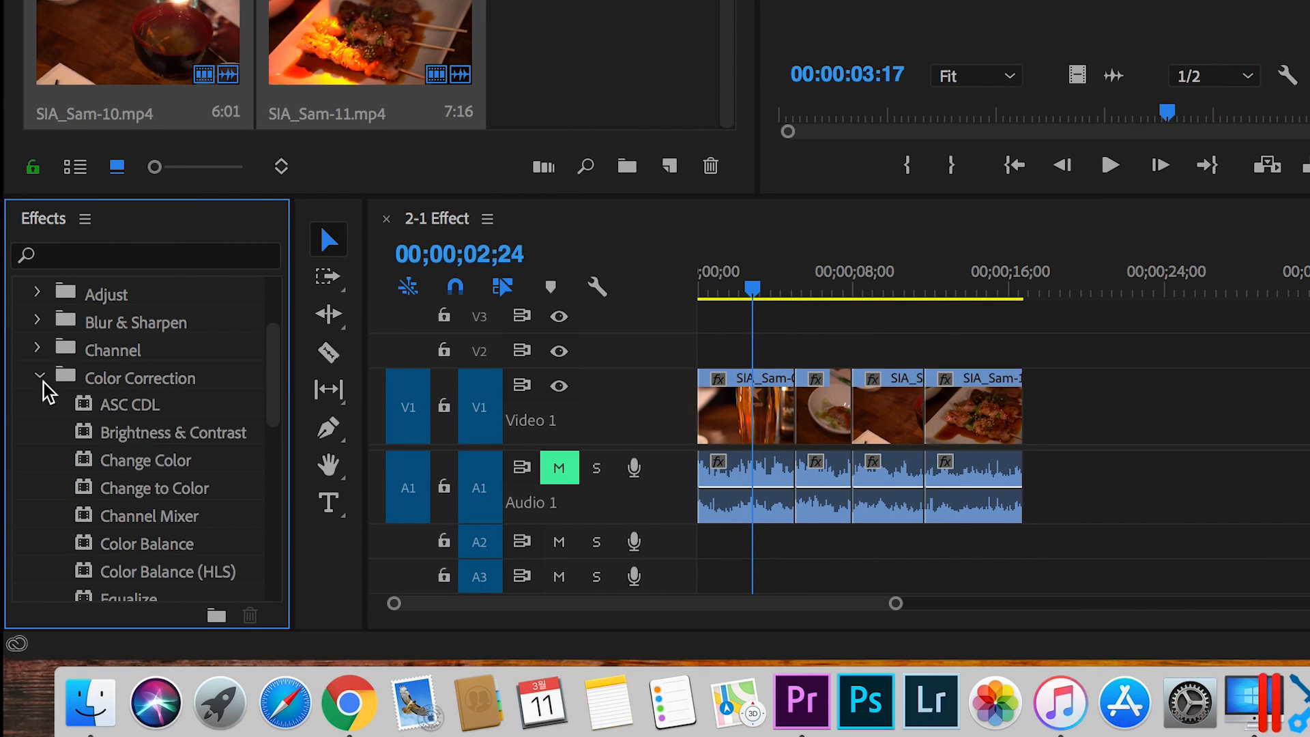
pyautogui.scroll(-2, 175, 460)
pyautogui.scroll(-1, 198, 485)
pyautogui.scroll(-1, 150, 525)
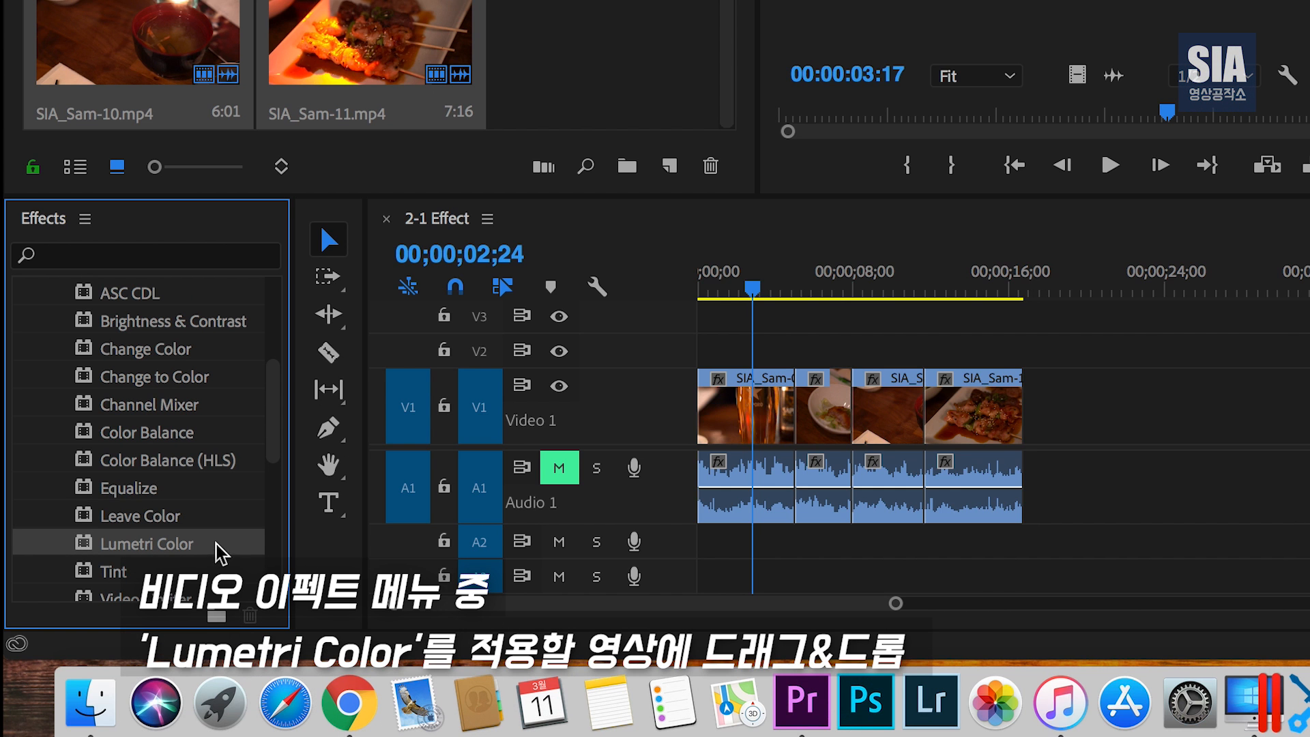
pyautogui.moveTo(360, 538); pyautogui.dragTo(730, 435)
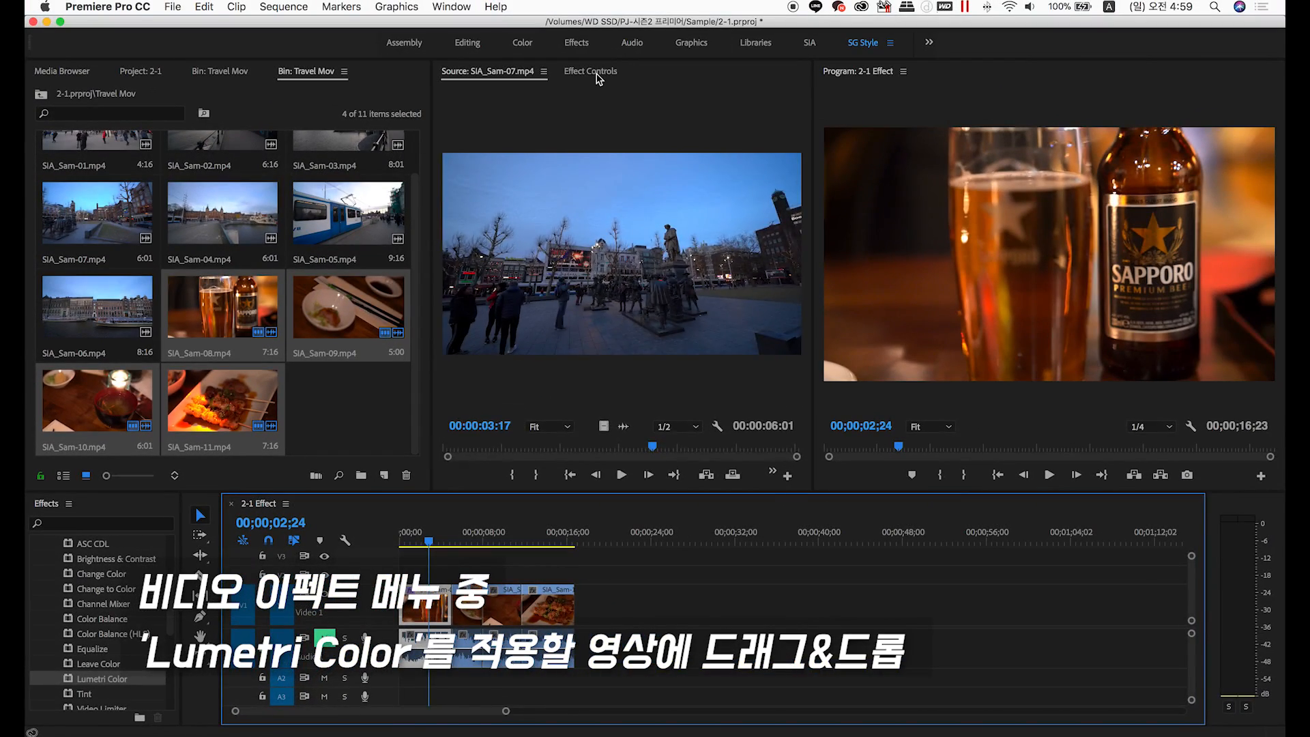
pyautogui.click(605, 62)
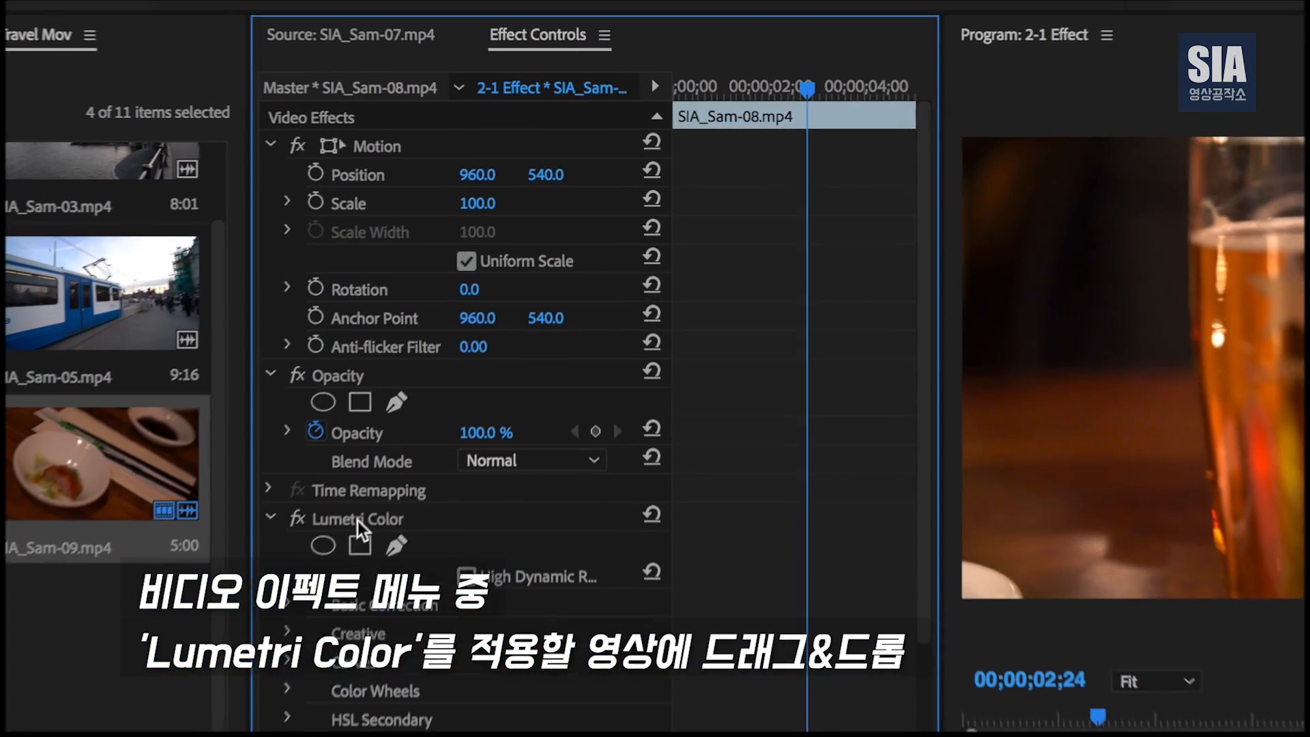
# Step: Delete the Lumetri Color effect from SIA_Sam-08.mp4 and undo the deletion
pyautogui.click(491, 338)
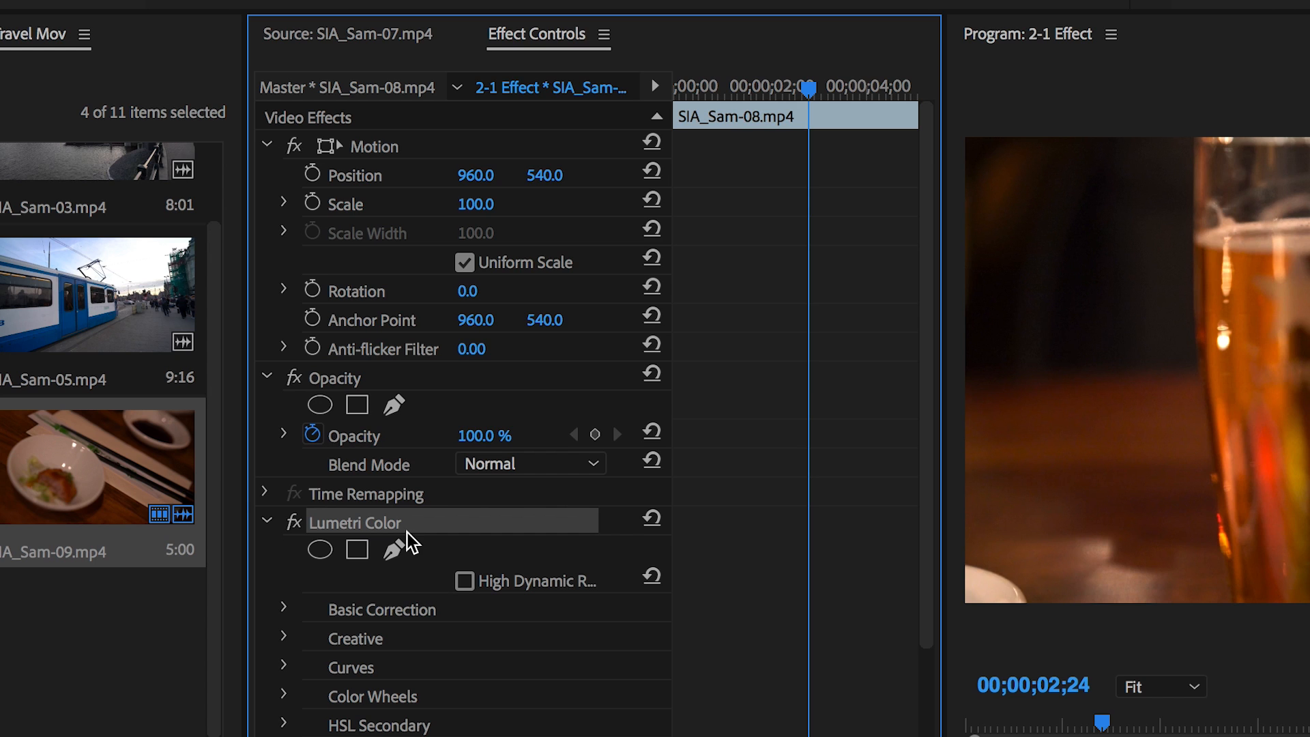
pyautogui.press('Delete')
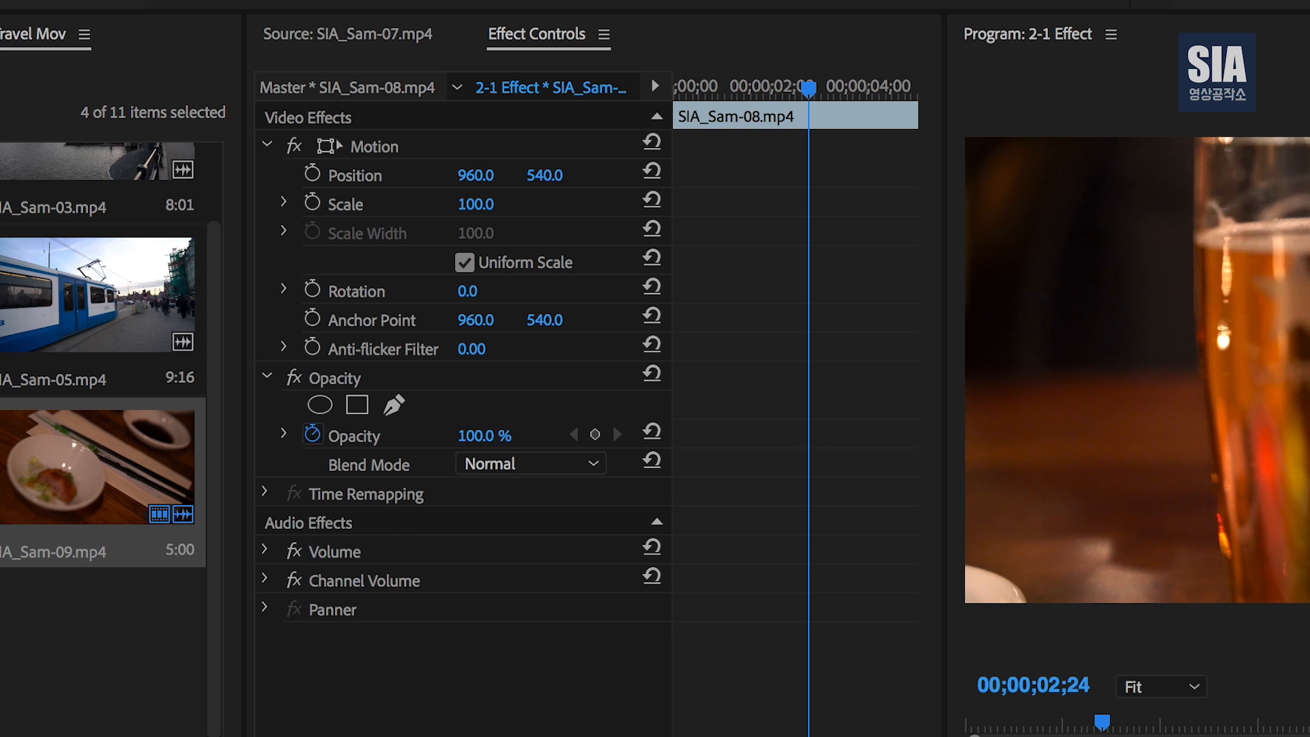
pyautogui.hotkey('ctrl', 'z')
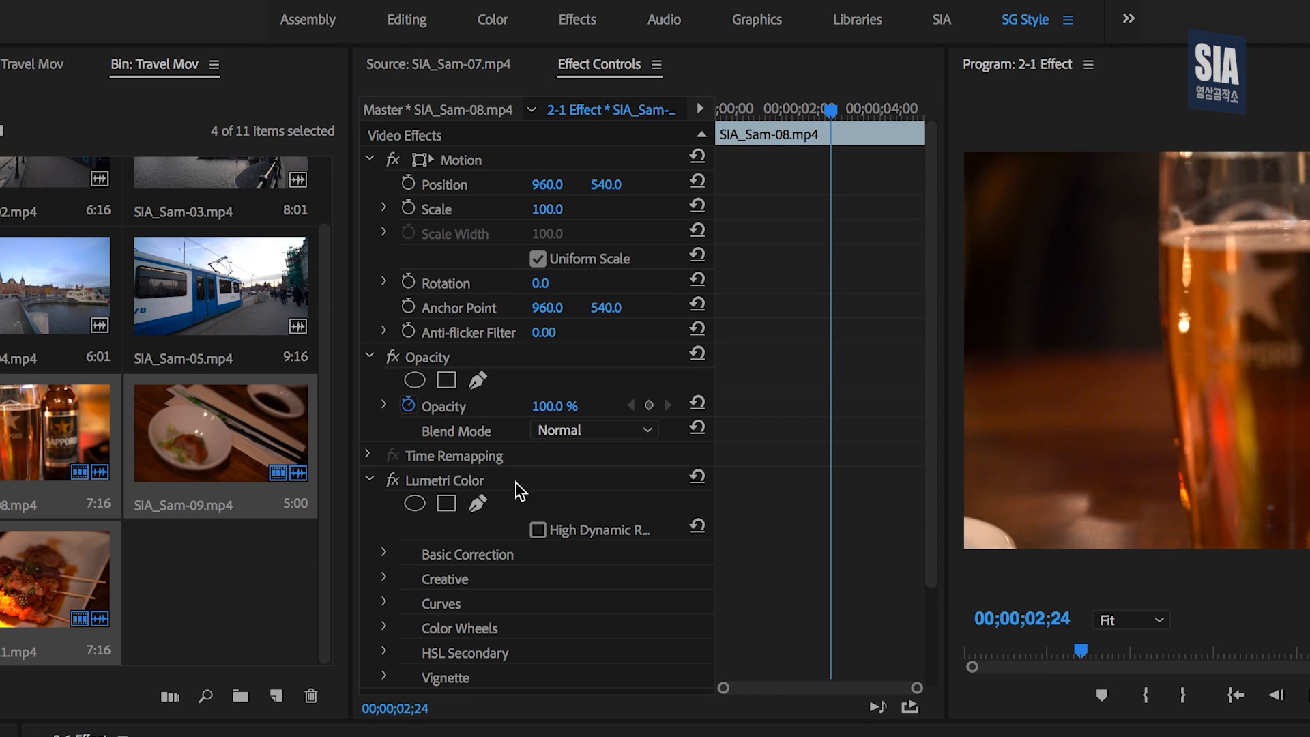
# Step: Collapse the Motion and Opacity settings and set the white balance temperature in Lumetri Color's Basic Correction to -88.0
pyautogui.click(398, 529)
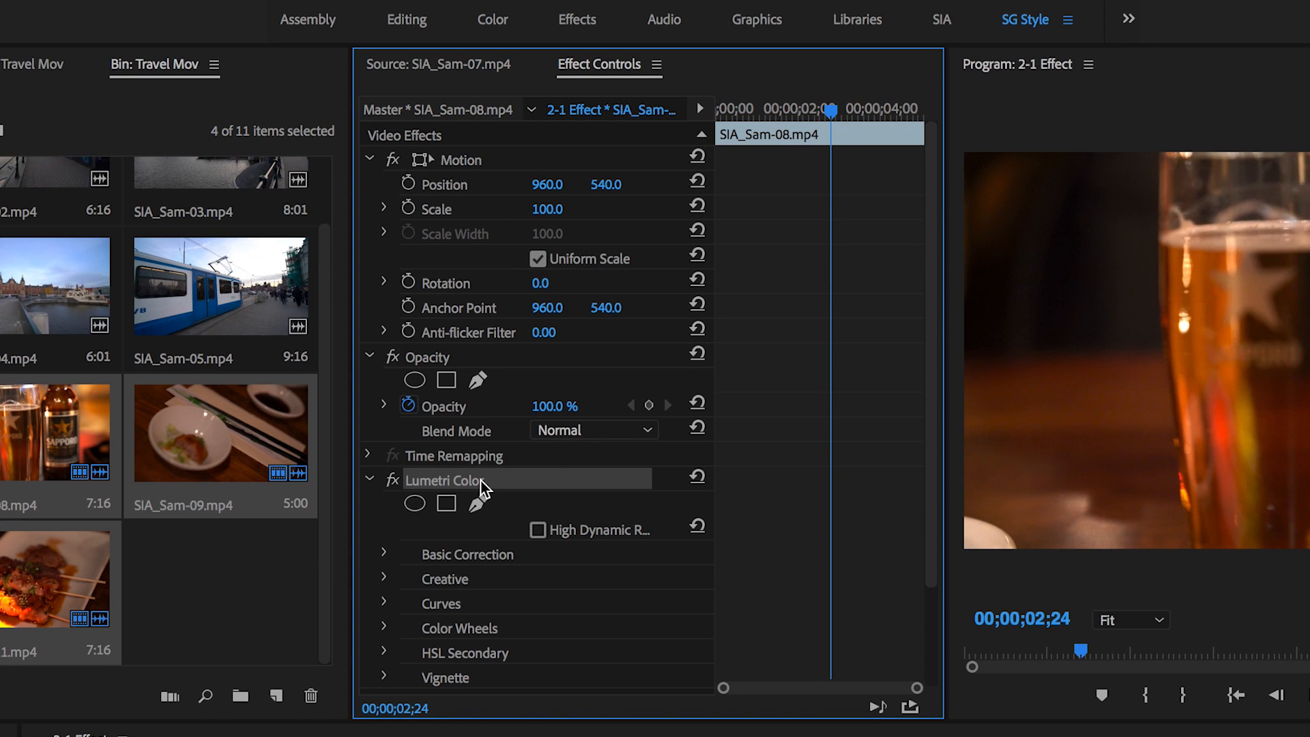
pyautogui.click(369, 356)
pyautogui.click(370, 160)
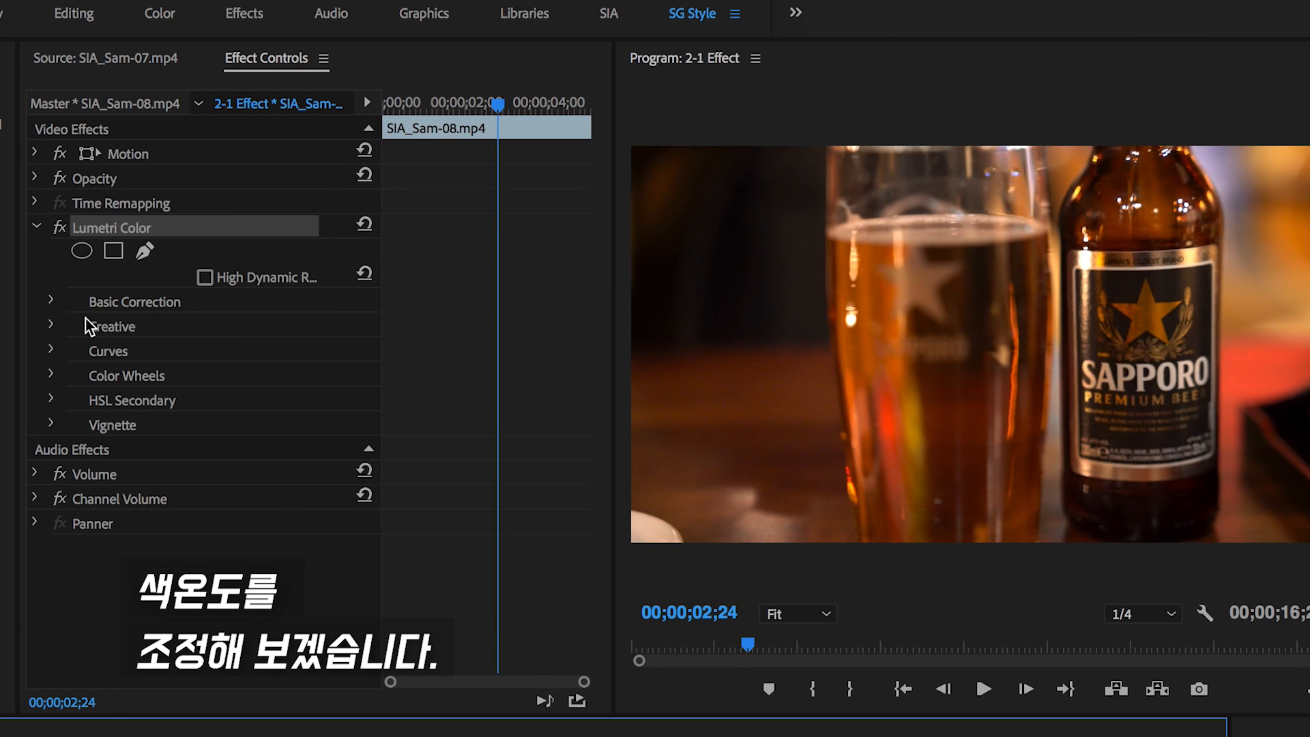
pyautogui.click(51, 301)
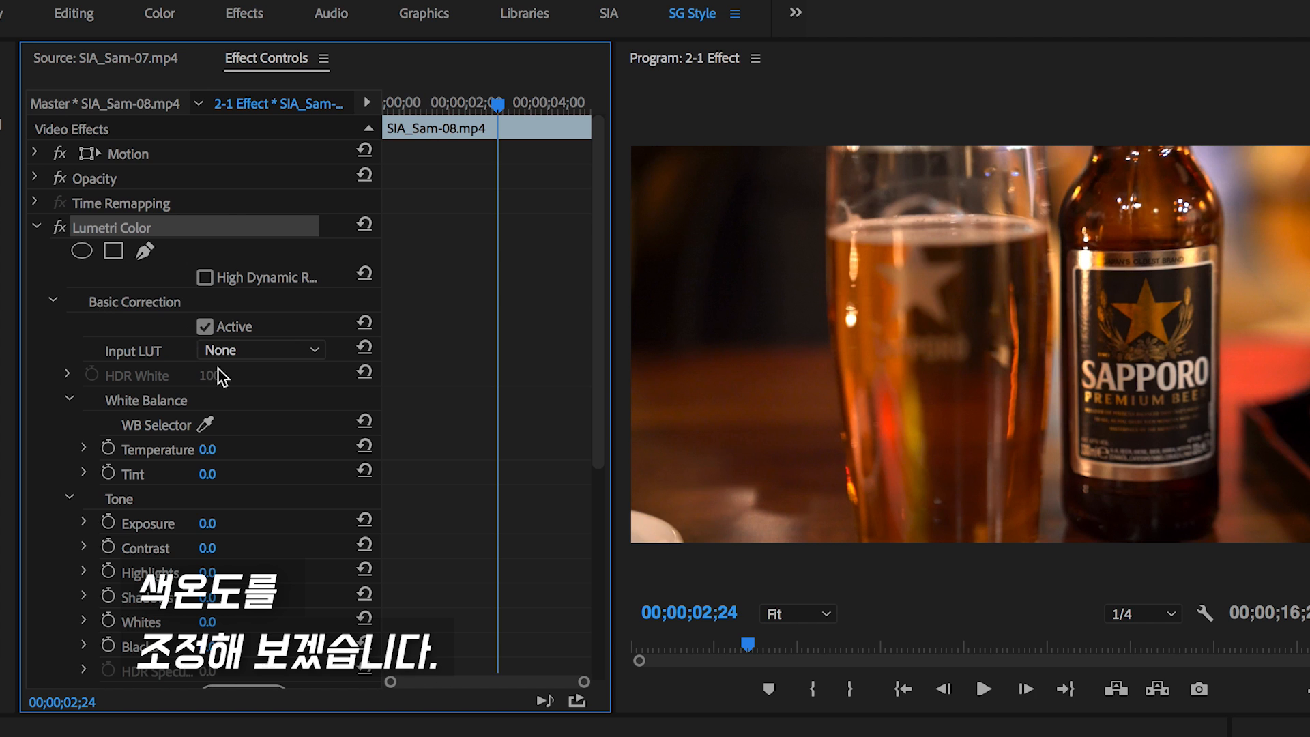
pyautogui.moveTo(207, 450)
pyautogui.mouseDown()
pyautogui.moveTo(180, 450)
pyautogui.moveTo(199, 450)
pyautogui.mouseUp()
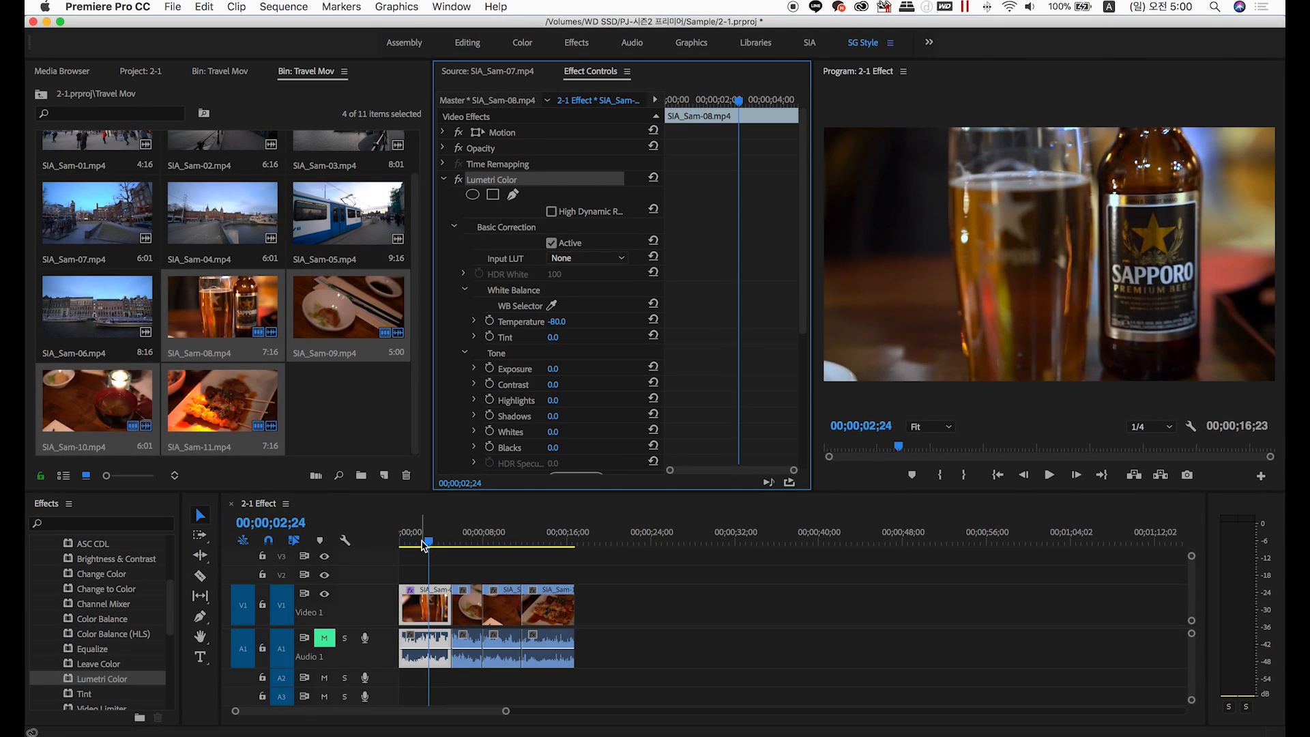
pyautogui.moveTo(429, 543); pyautogui.dragTo(415, 548)
pyautogui.click(653, 319)
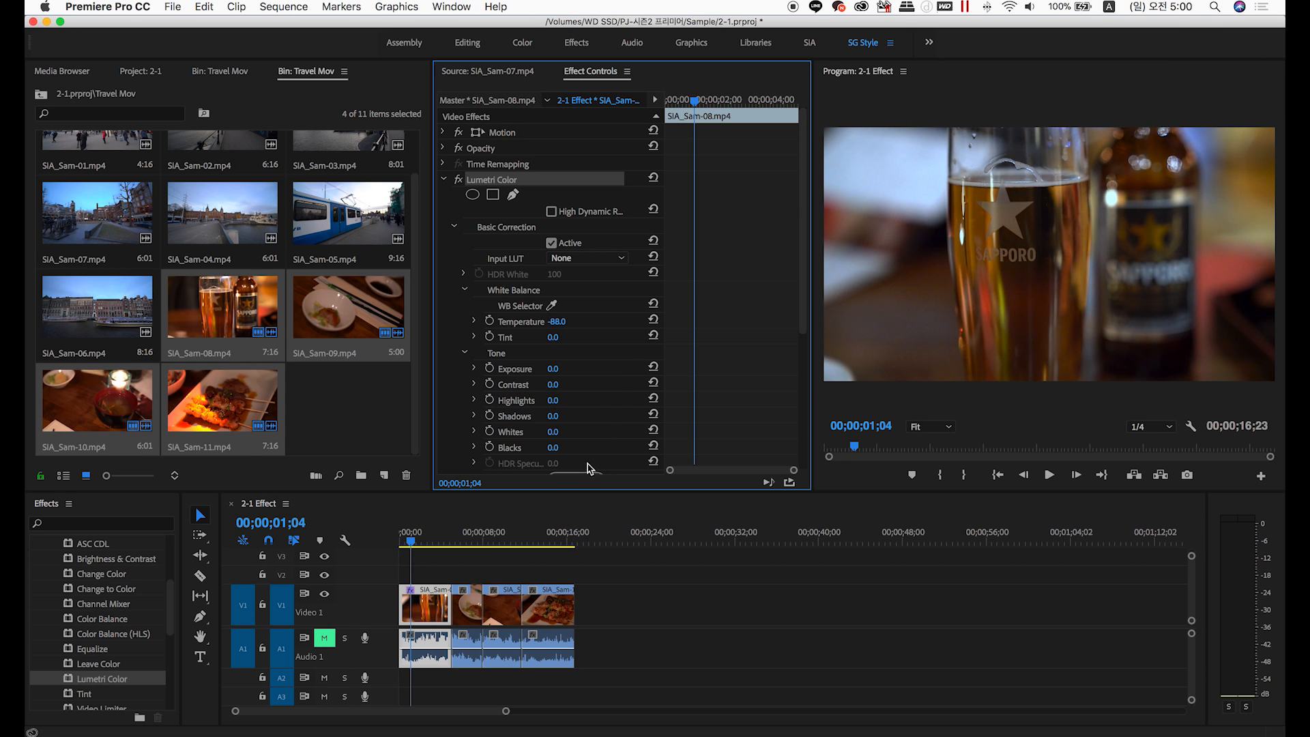
# Step: Brighten SIA_Sam-08.mp4 by raising the Lumetri Color RGB curve with two points, one in the highlights and one in the shadows
pyautogui.scroll(-5, 601, 437)
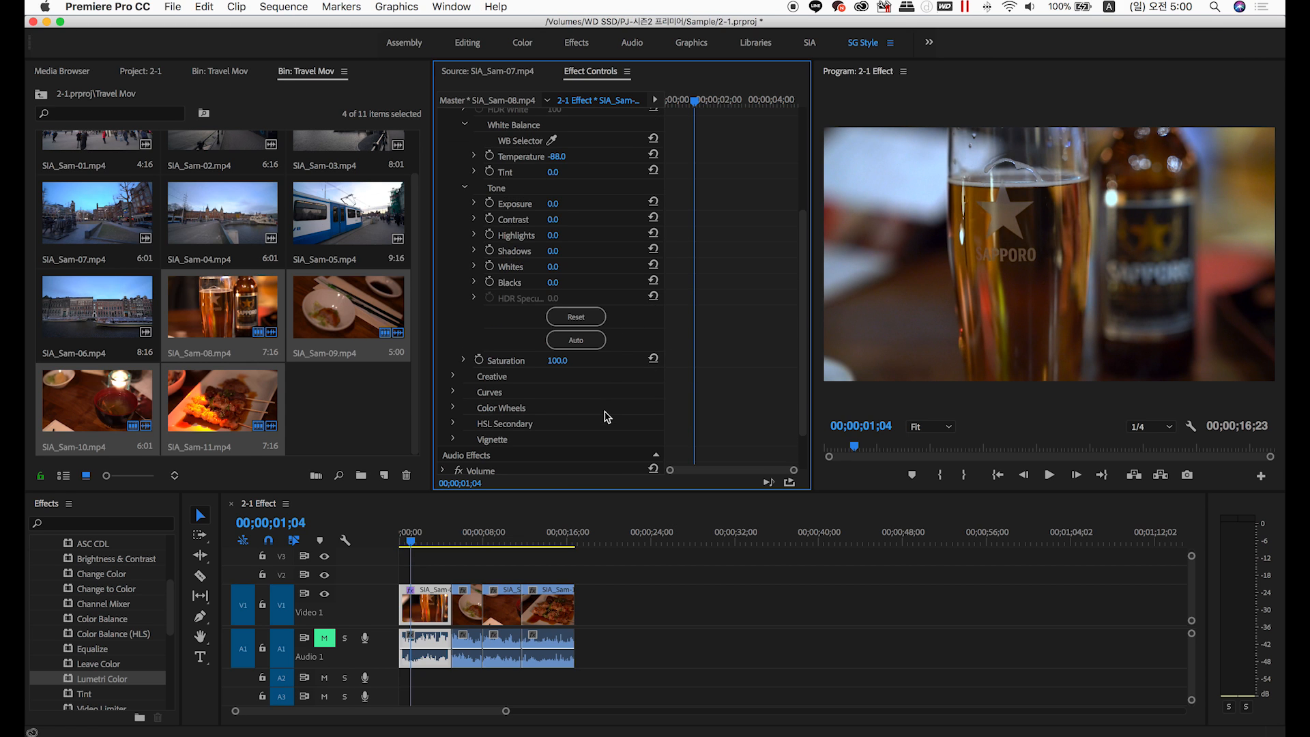
pyautogui.click(455, 392)
pyautogui.scroll(-5, 558, 393)
pyautogui.moveTo(586, 395); pyautogui.dragTo(578, 367)
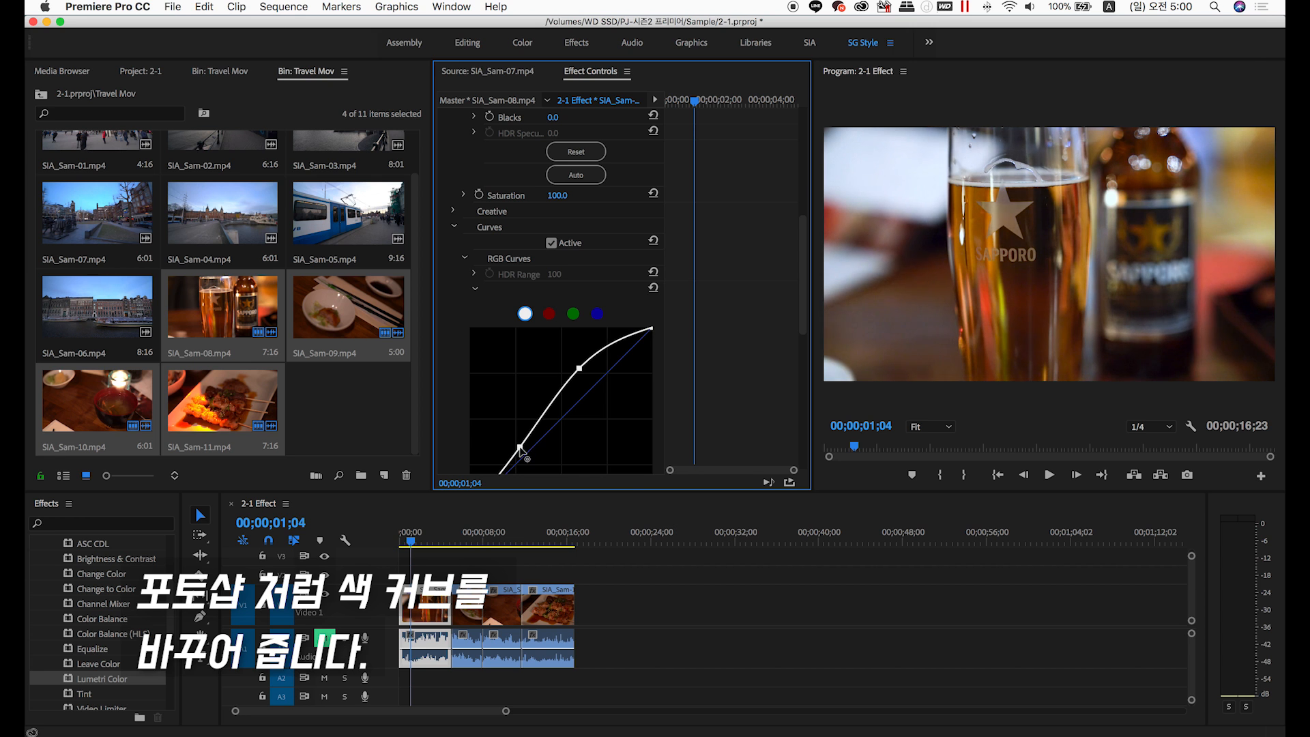
pyautogui.moveTo(417, 546)
pyautogui.mouseDown()
pyautogui.moveTo(473, 553)
pyautogui.moveTo(433, 550)
pyautogui.mouseUp()
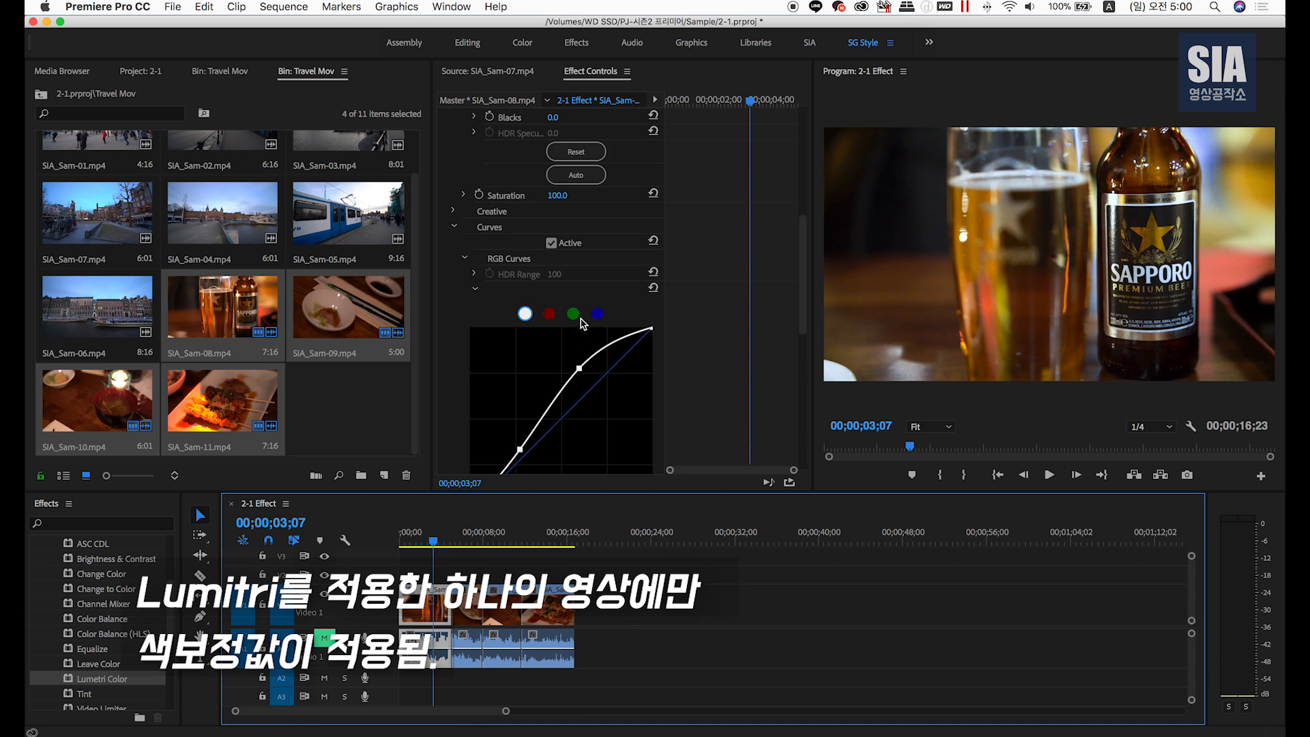
pyautogui.scroll(10, 451, 189)
pyautogui.click(444, 180)
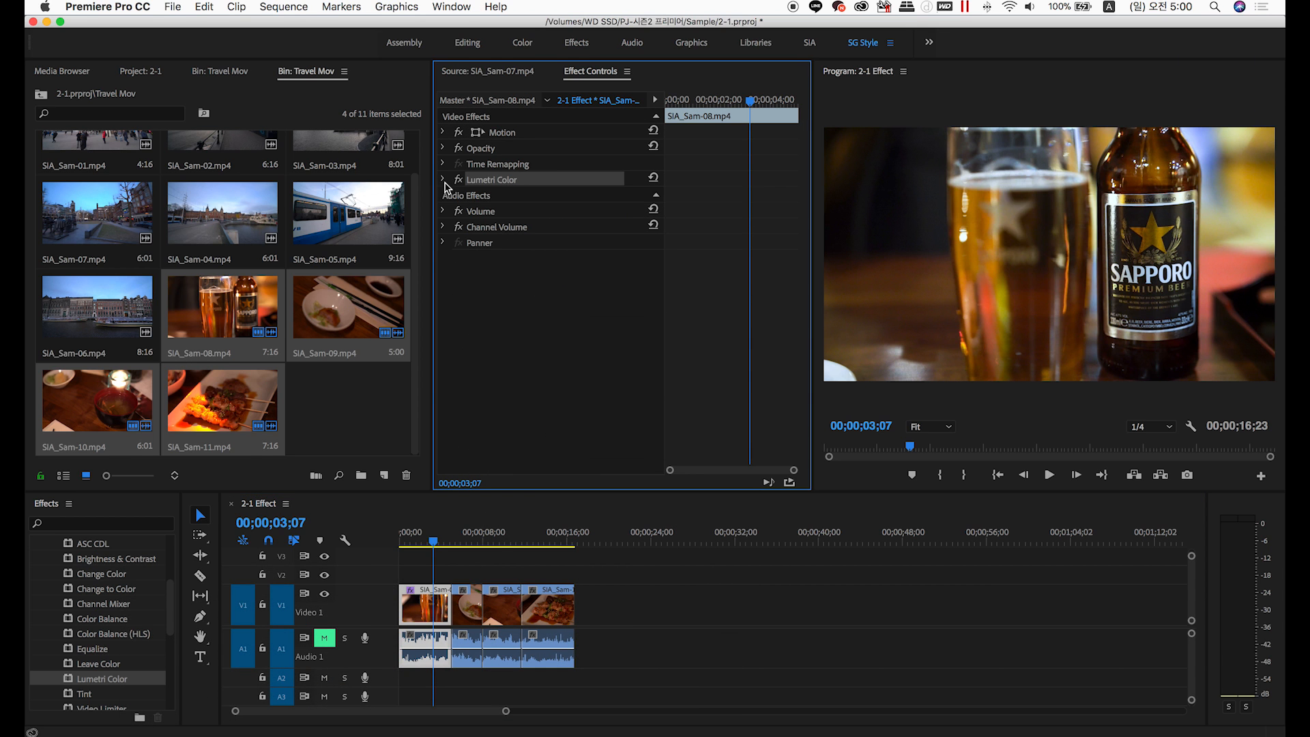
# Step: Check the effects on SIA_Sam-09.mp4 and copy the Lumetri Color effect from SIA_Sam-08.mp4
pyautogui.click(468, 605)
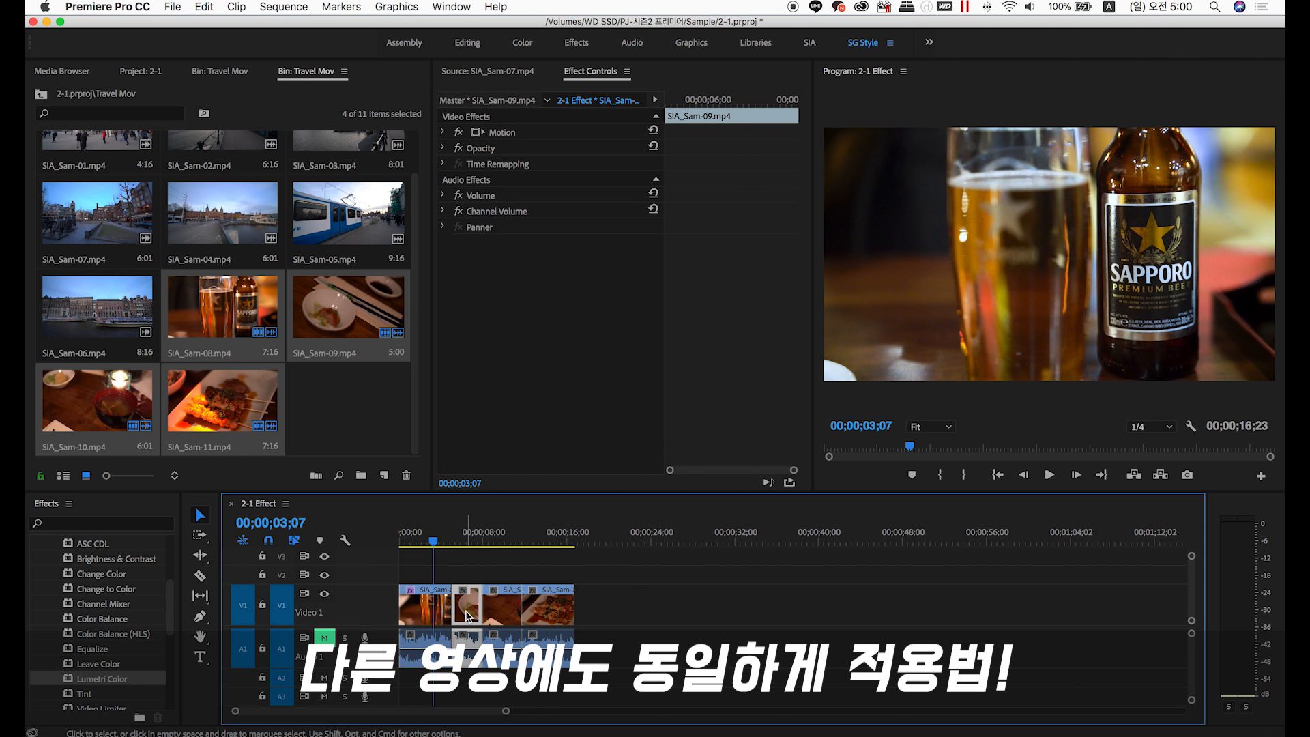
pyautogui.click(423, 605)
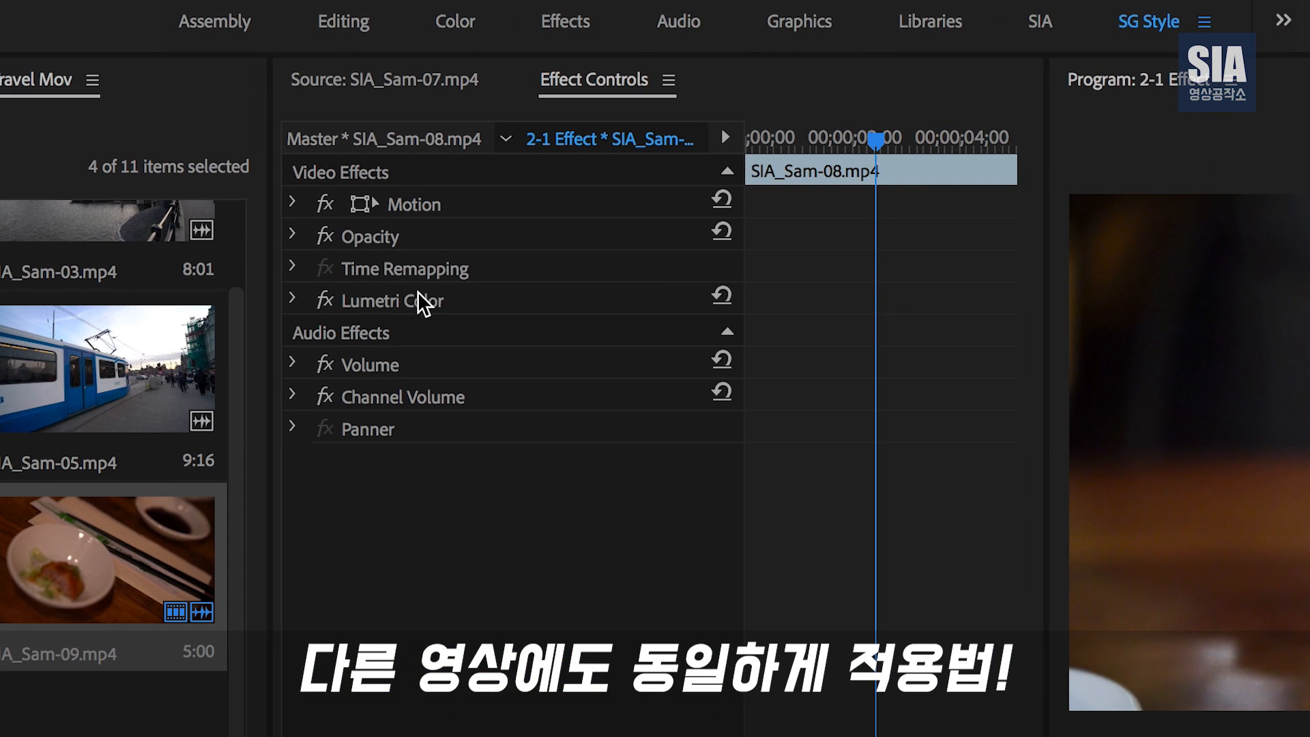
pyautogui.click(403, 305)
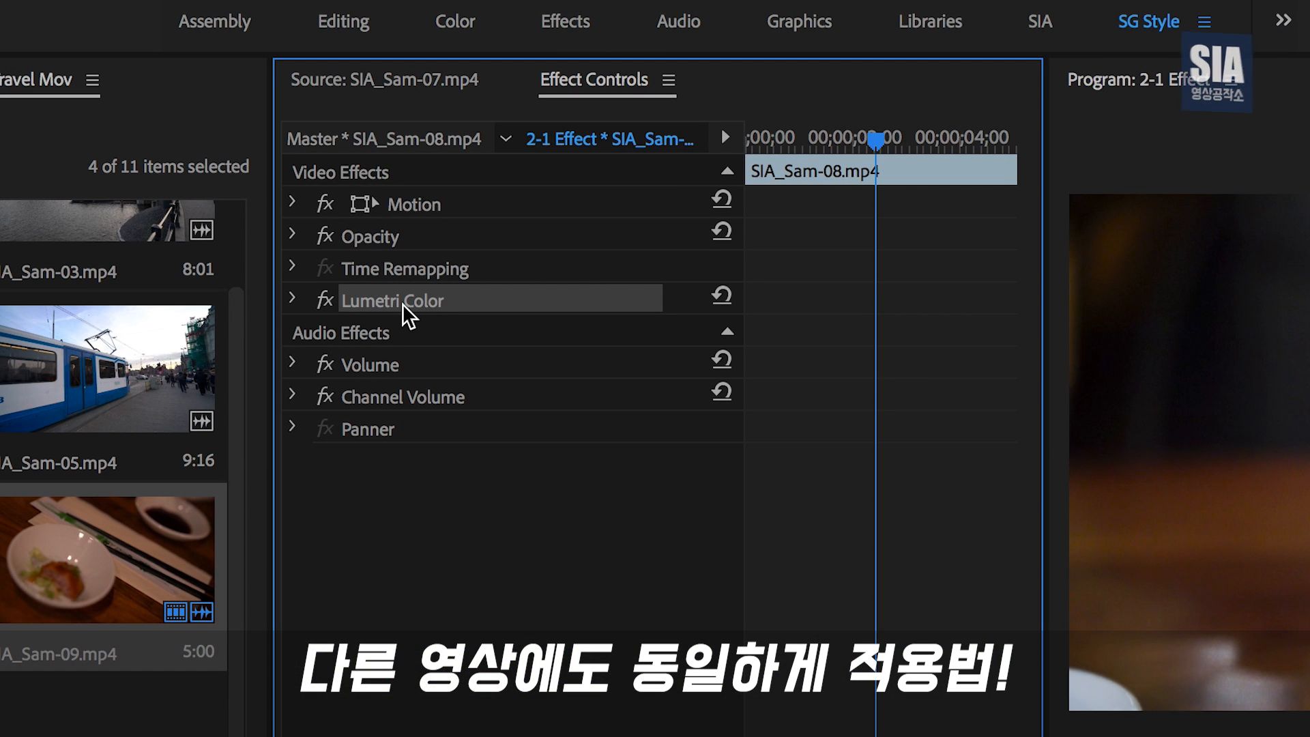
pyautogui.hotkey('ctrl', 'c')
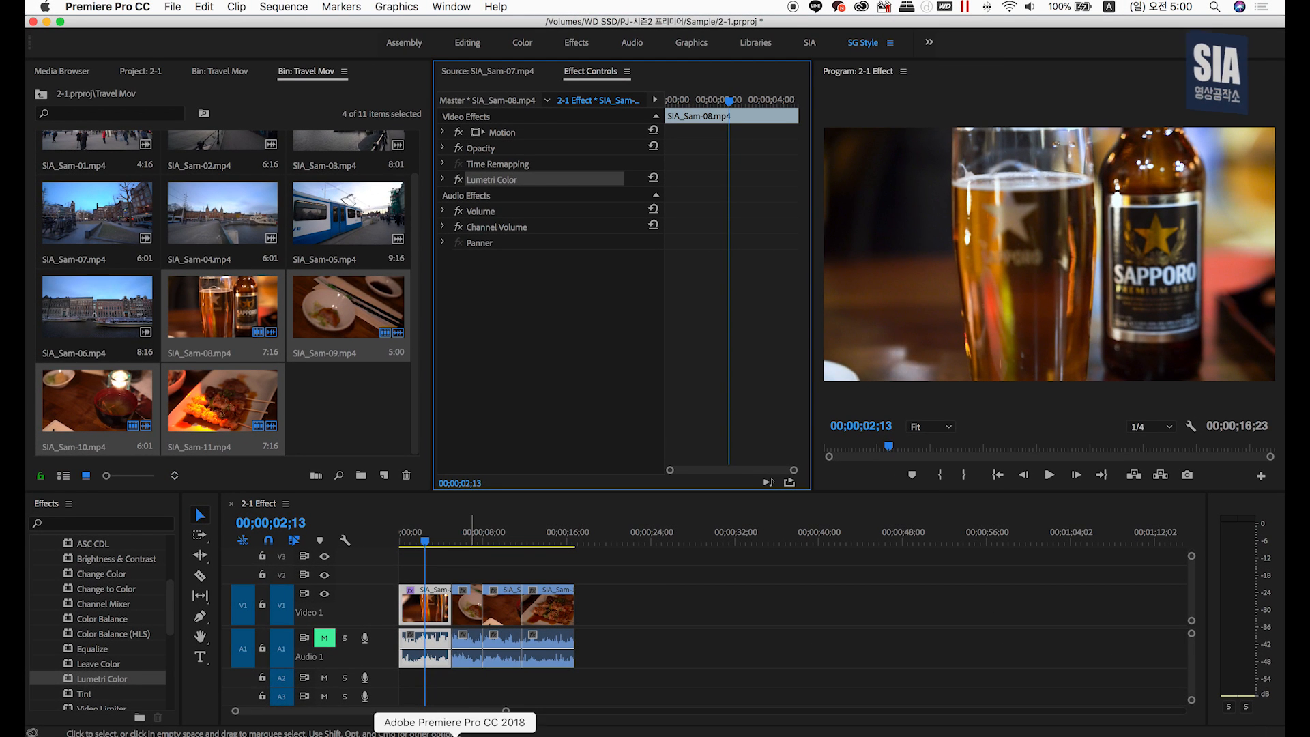
# Step: Paste the copied Lumetri Color effect onto SIA_Sam-09.mp4 and check its pasted temperature and RGB curve settings
pyautogui.click(475, 592)
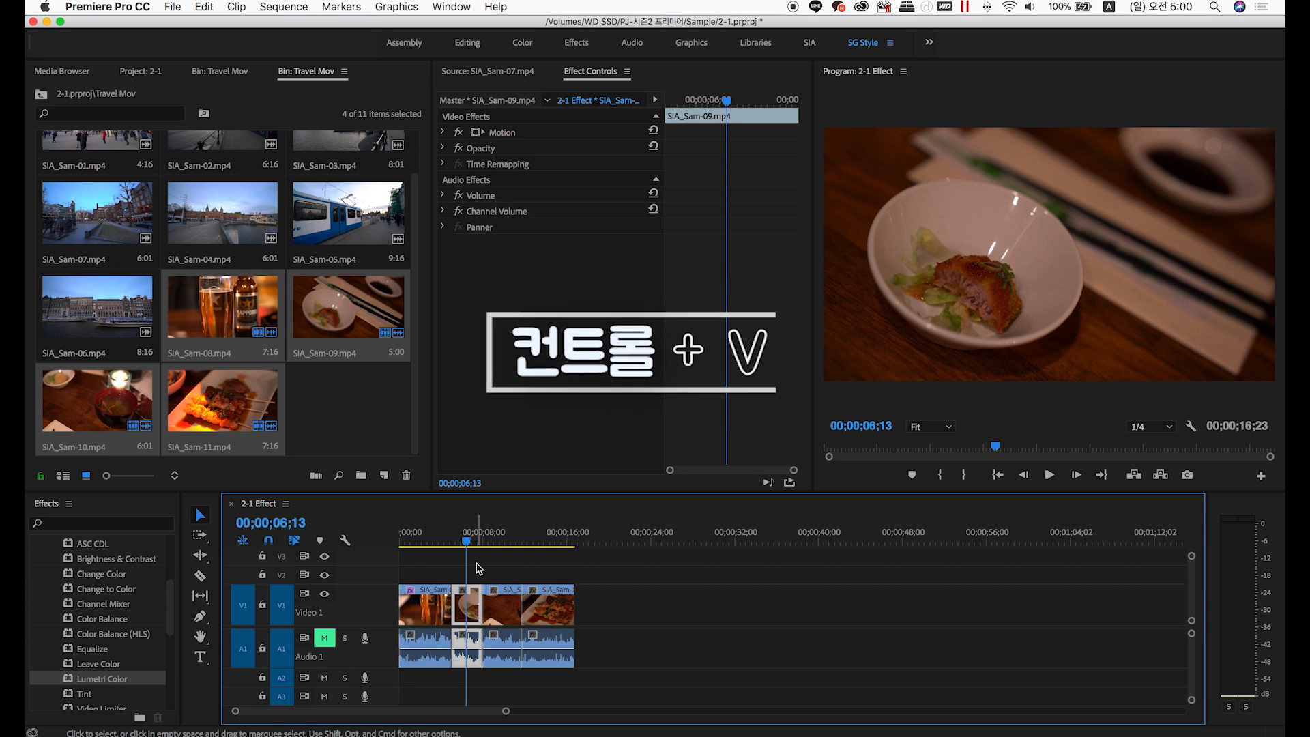
pyautogui.hotkey('ctrl', 'v')
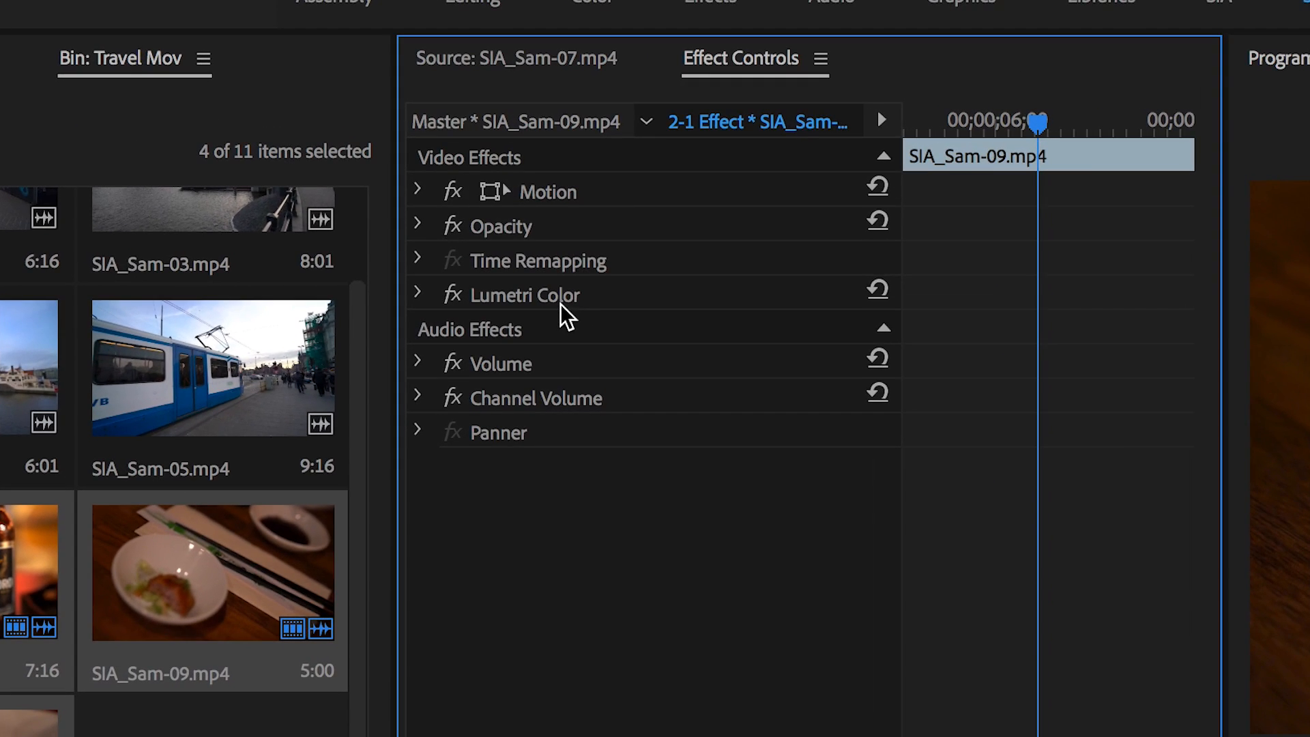
pyautogui.click(427, 612)
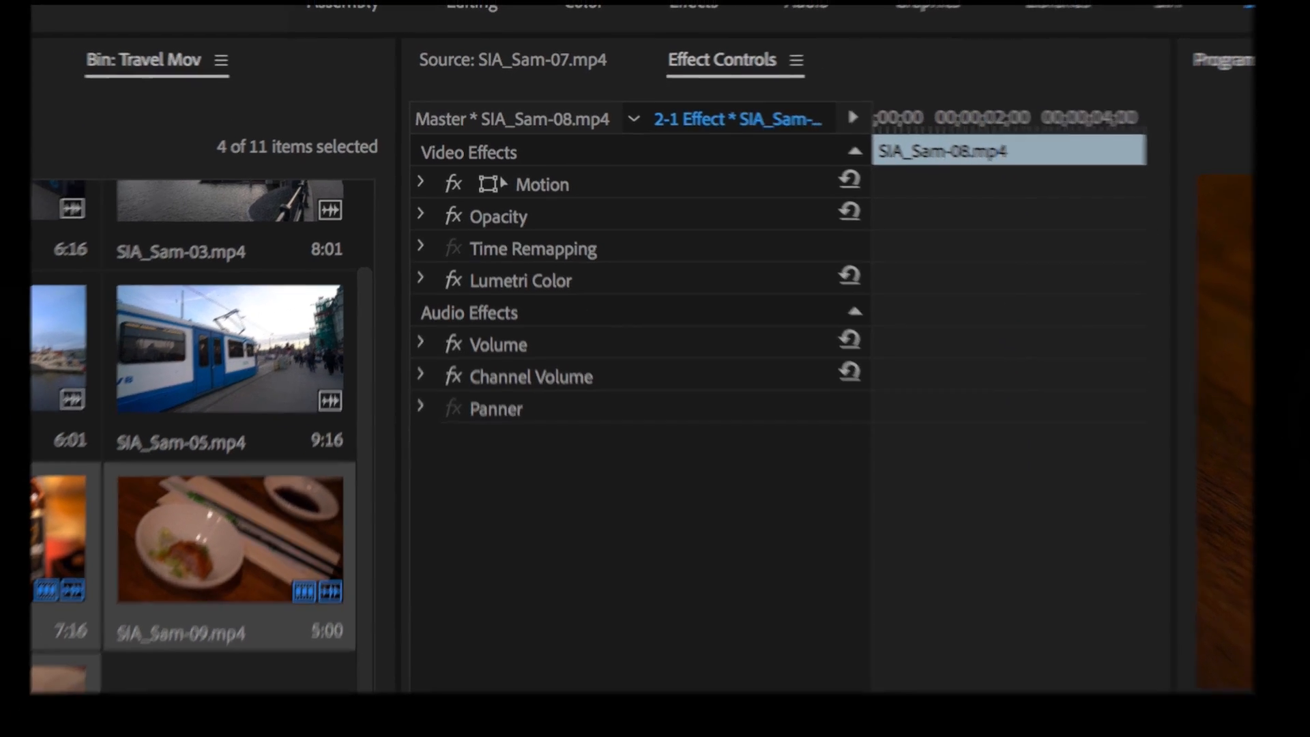
pyautogui.click(463, 613)
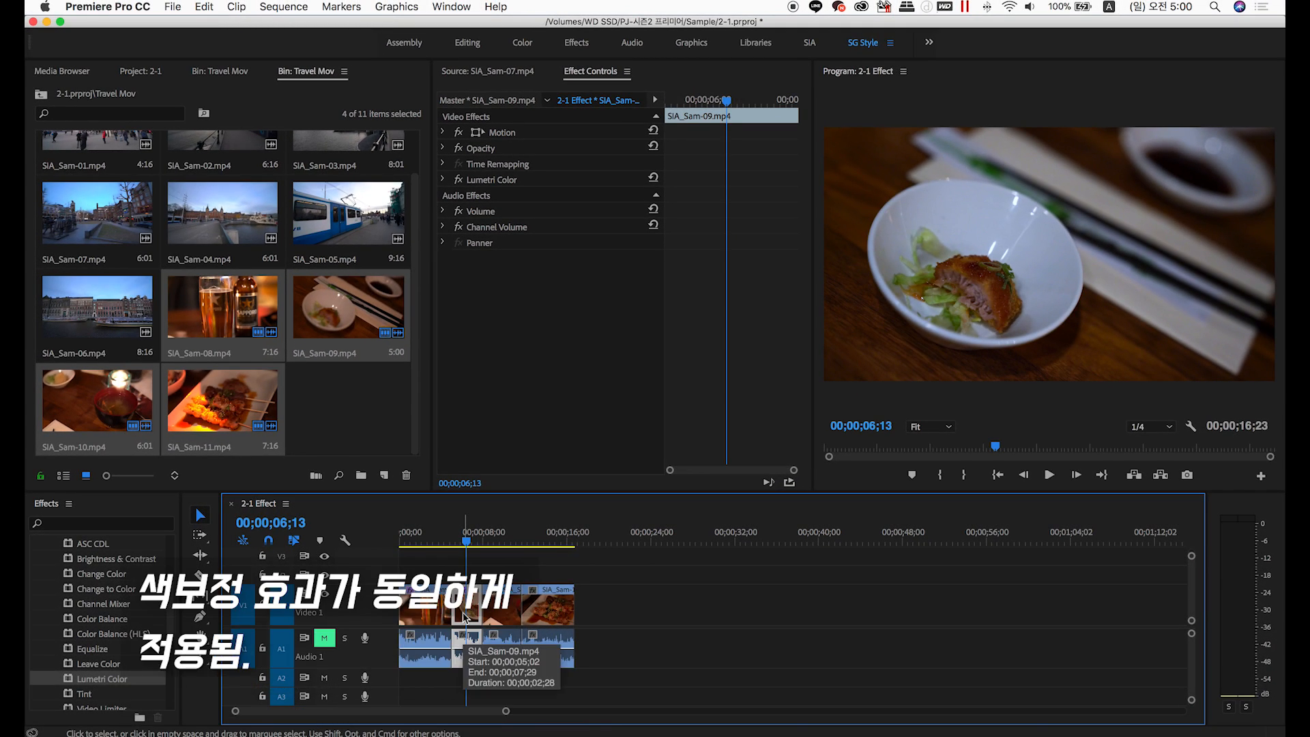
pyautogui.click(444, 181)
pyautogui.scroll(-5, 583, 334)
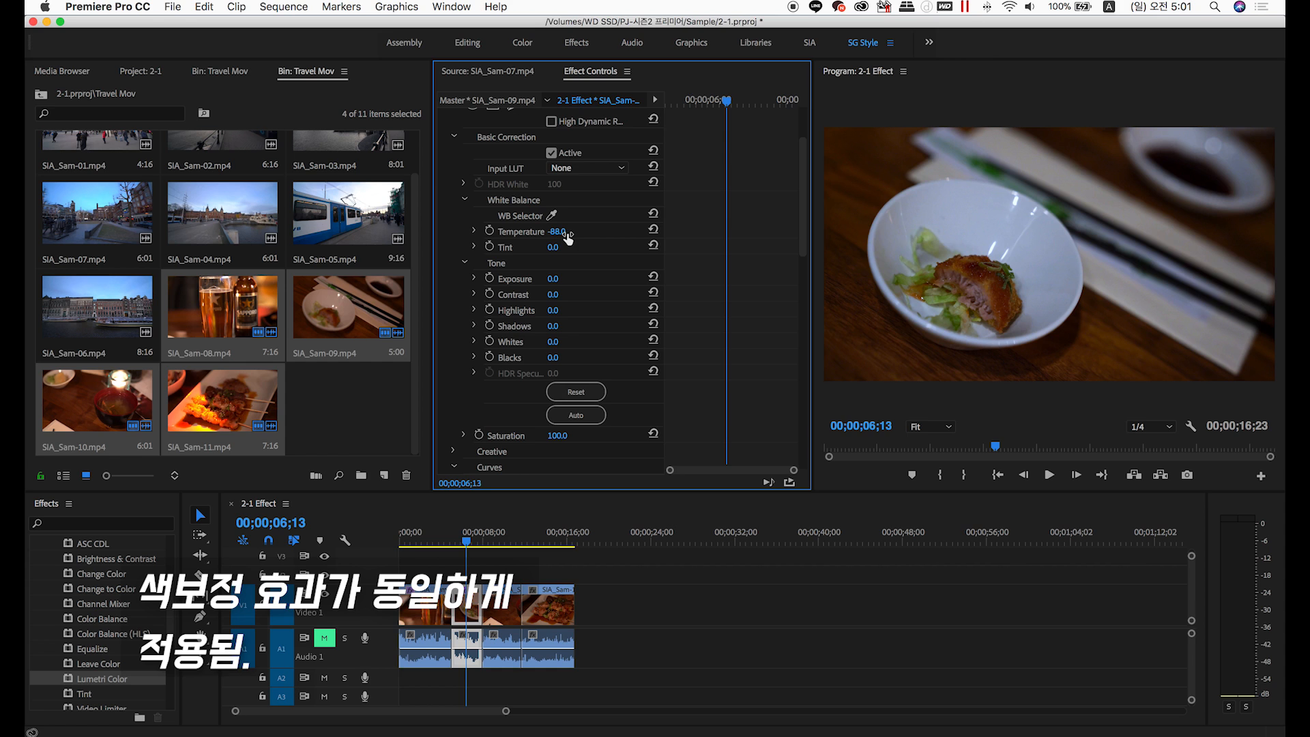
pyautogui.scroll(-15, 593, 294)
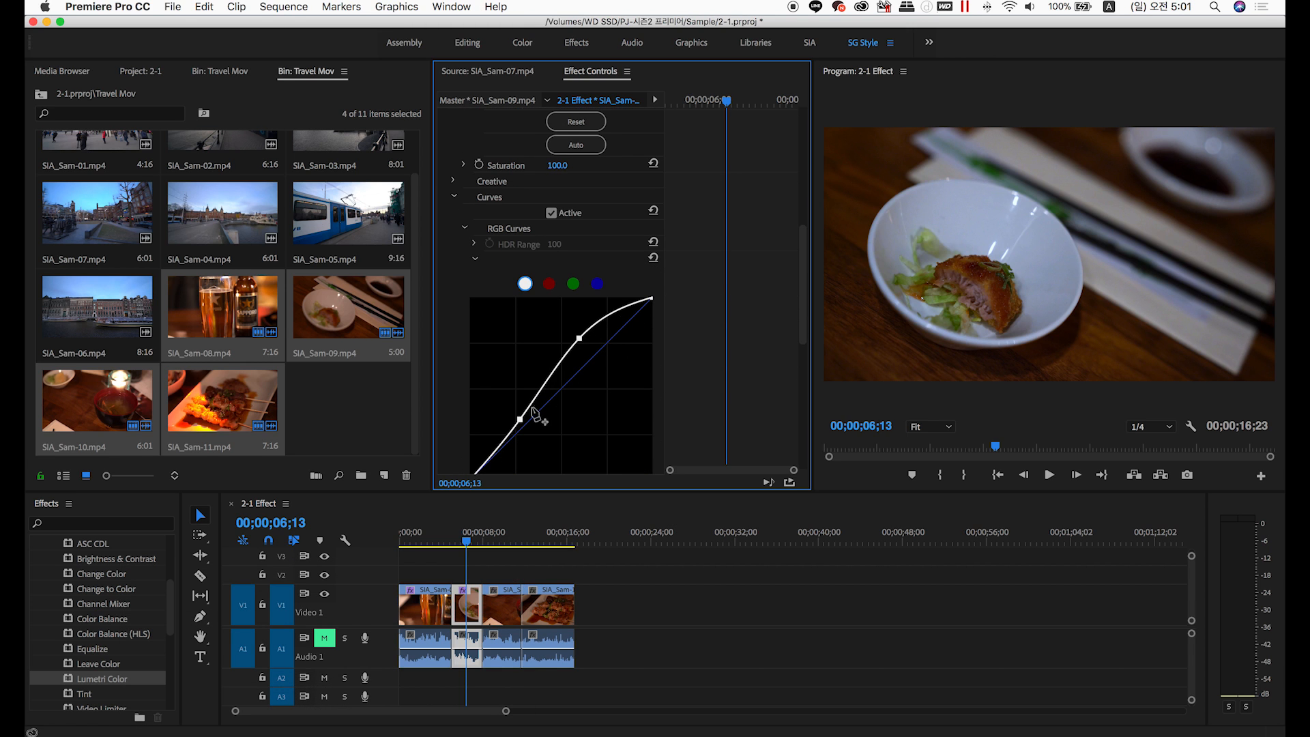
# Step: Paste the same Lumetri Color effect onto SIA_Sam-10.mp4 and SIA_Sam-11.mp4
pyautogui.click(506, 584)
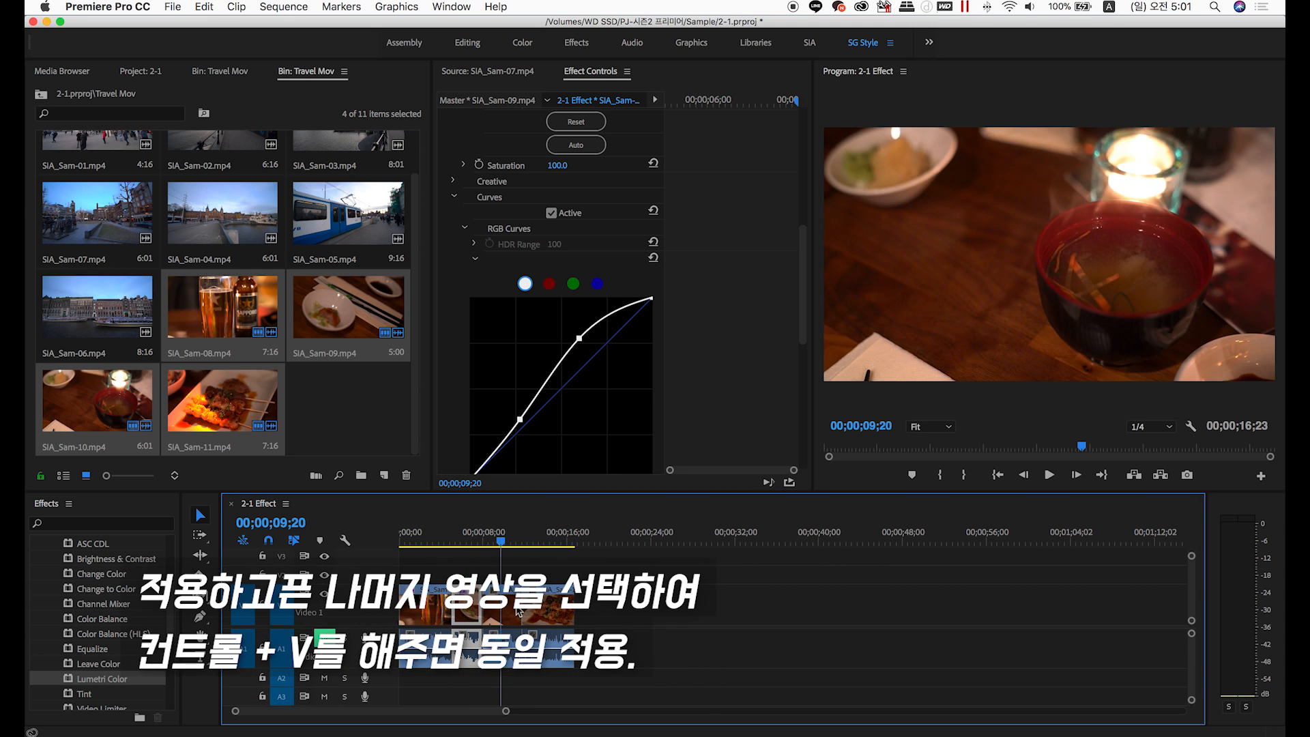
pyautogui.click(514, 616)
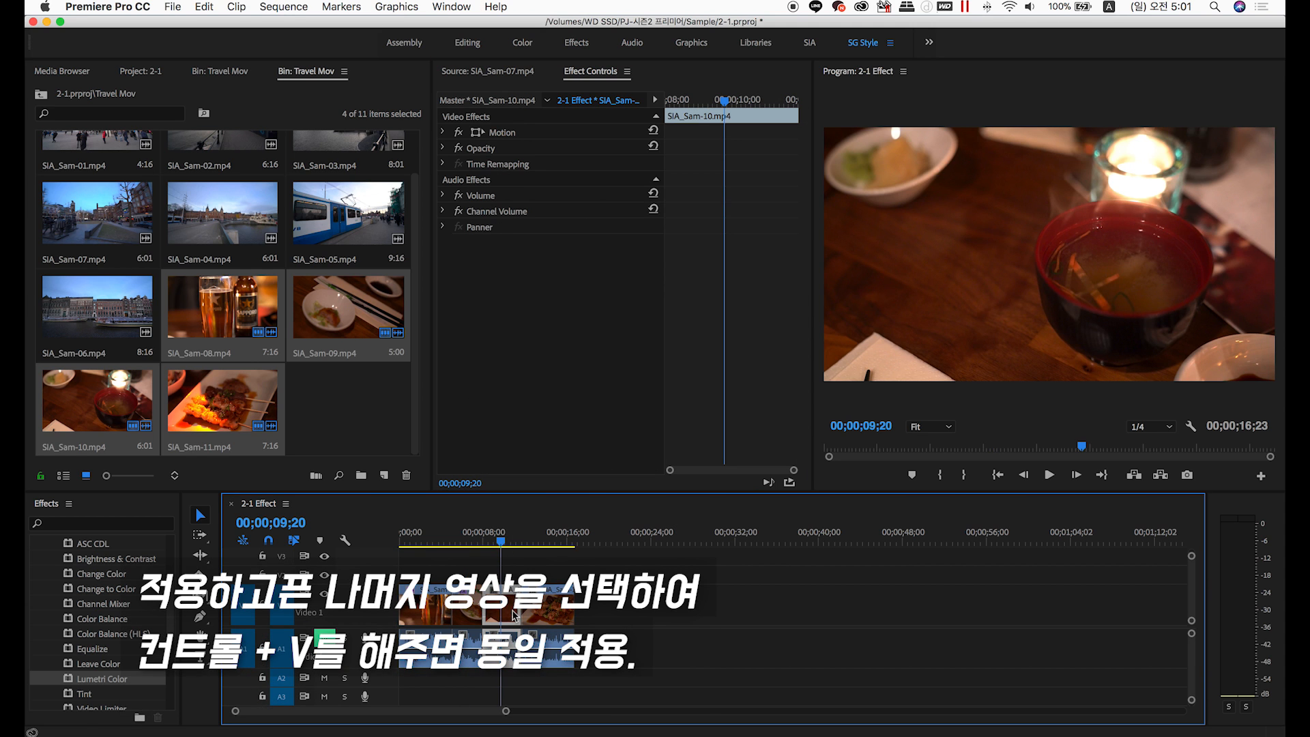
pyautogui.press('super+v')
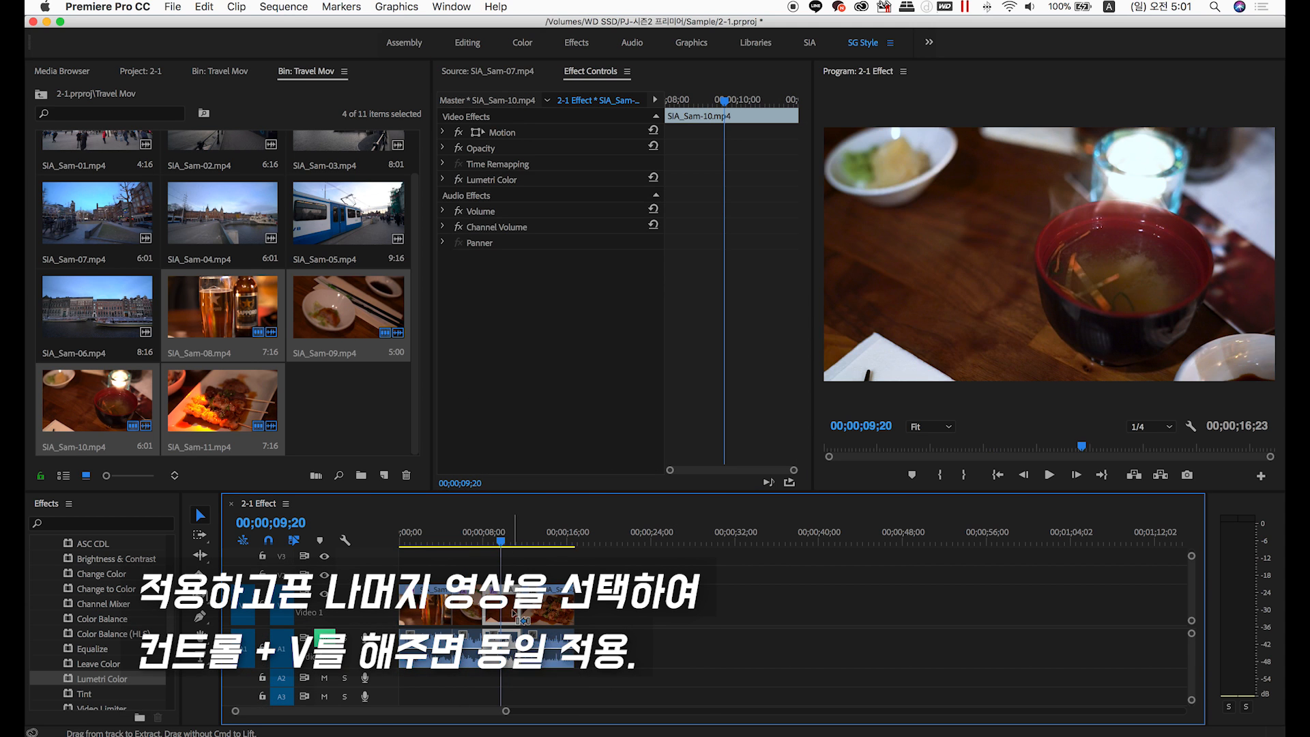
pyautogui.click(544, 541)
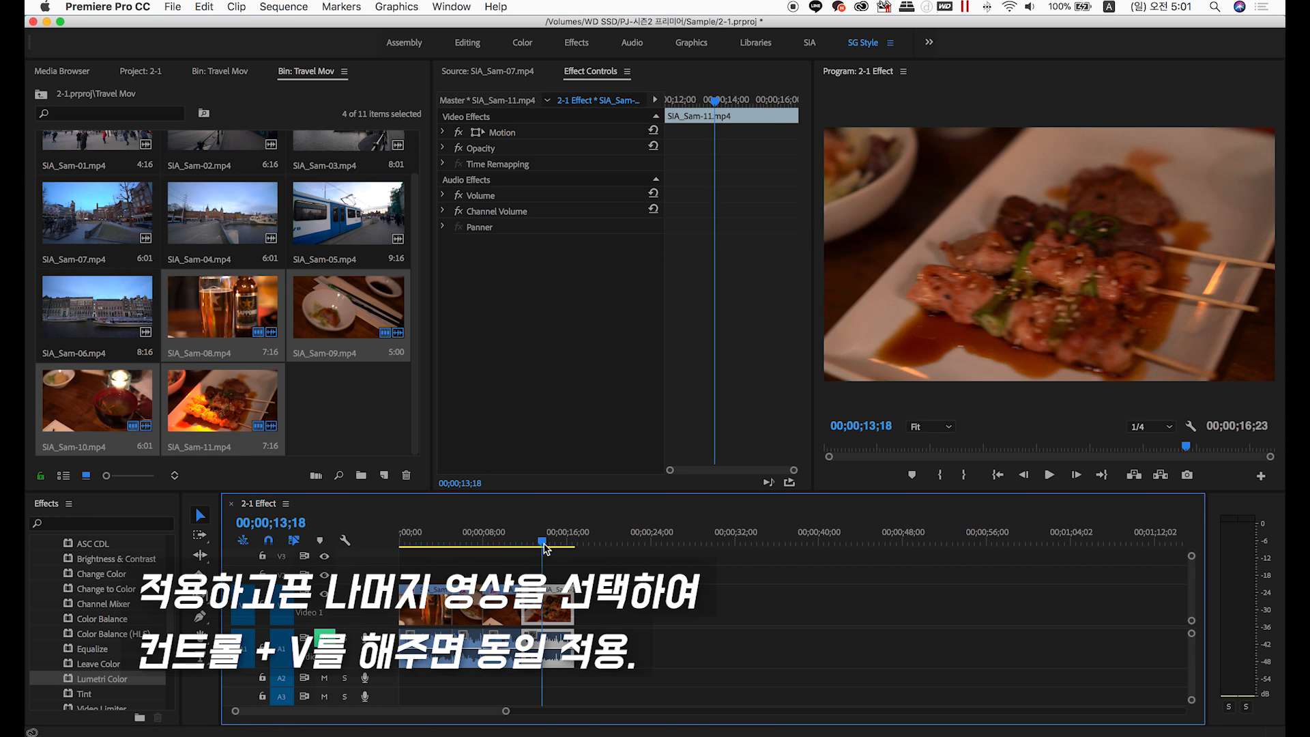
pyautogui.press('super+v')
# Step: Review the corrected picture in the sequence, comparing SIA_Sam-08.mp4 at the start with SIA_Sam-11.mp4 at the end
pyautogui.moveTo(545, 543); pyautogui.dragTo(433, 572)
pyautogui.click(434, 616)
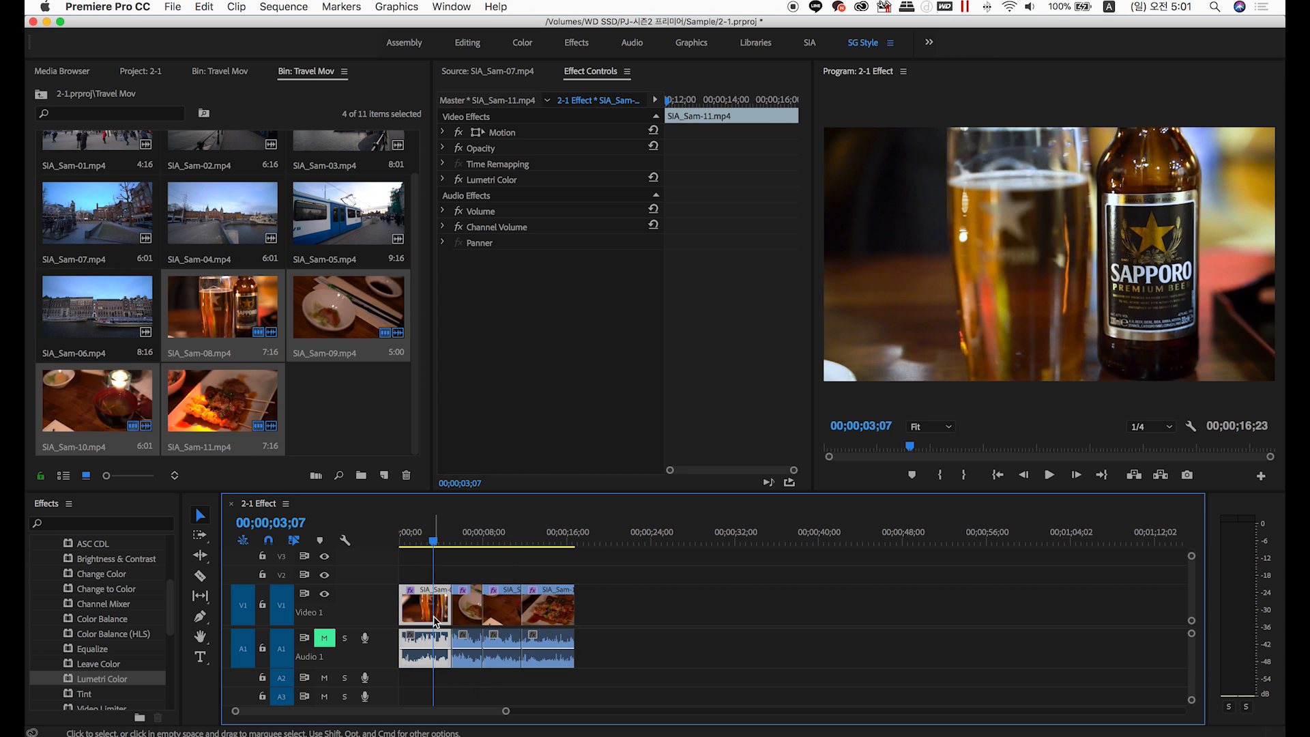
pyautogui.click(468, 616)
pyautogui.press('=')
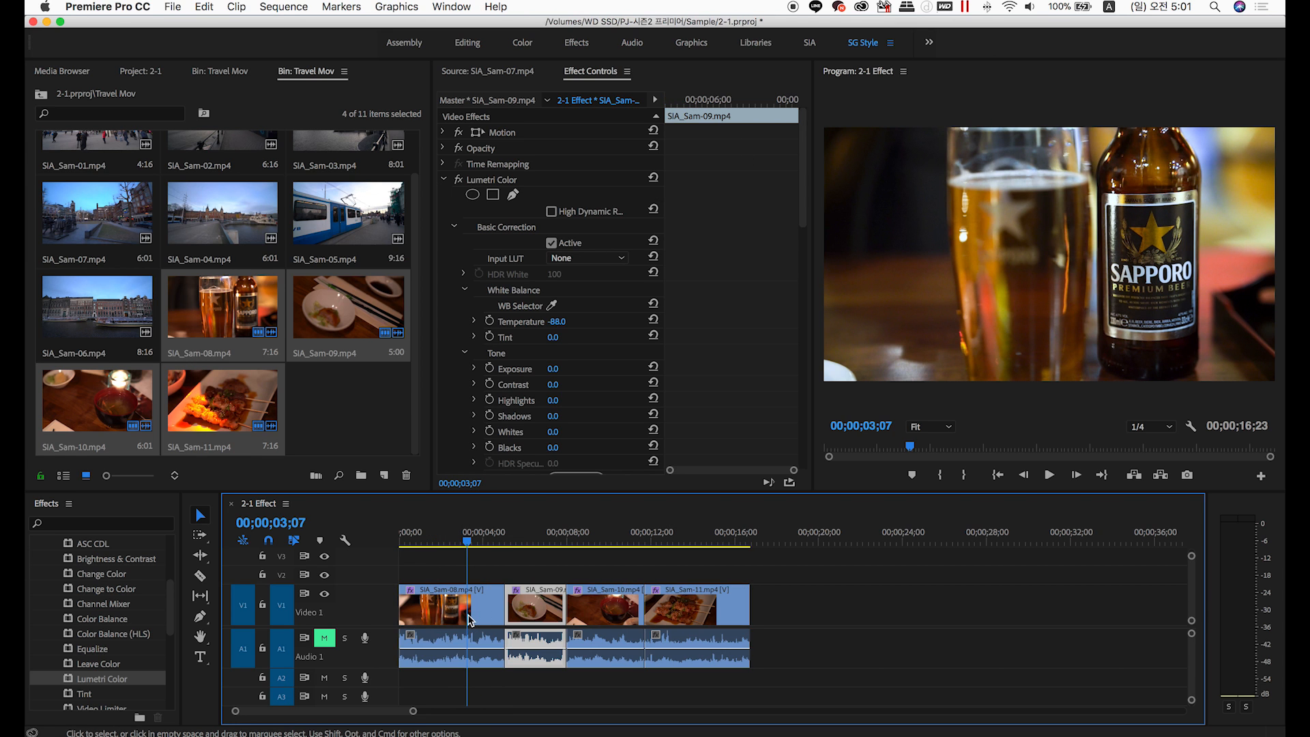
pyautogui.click(474, 576)
pyautogui.click(456, 542)
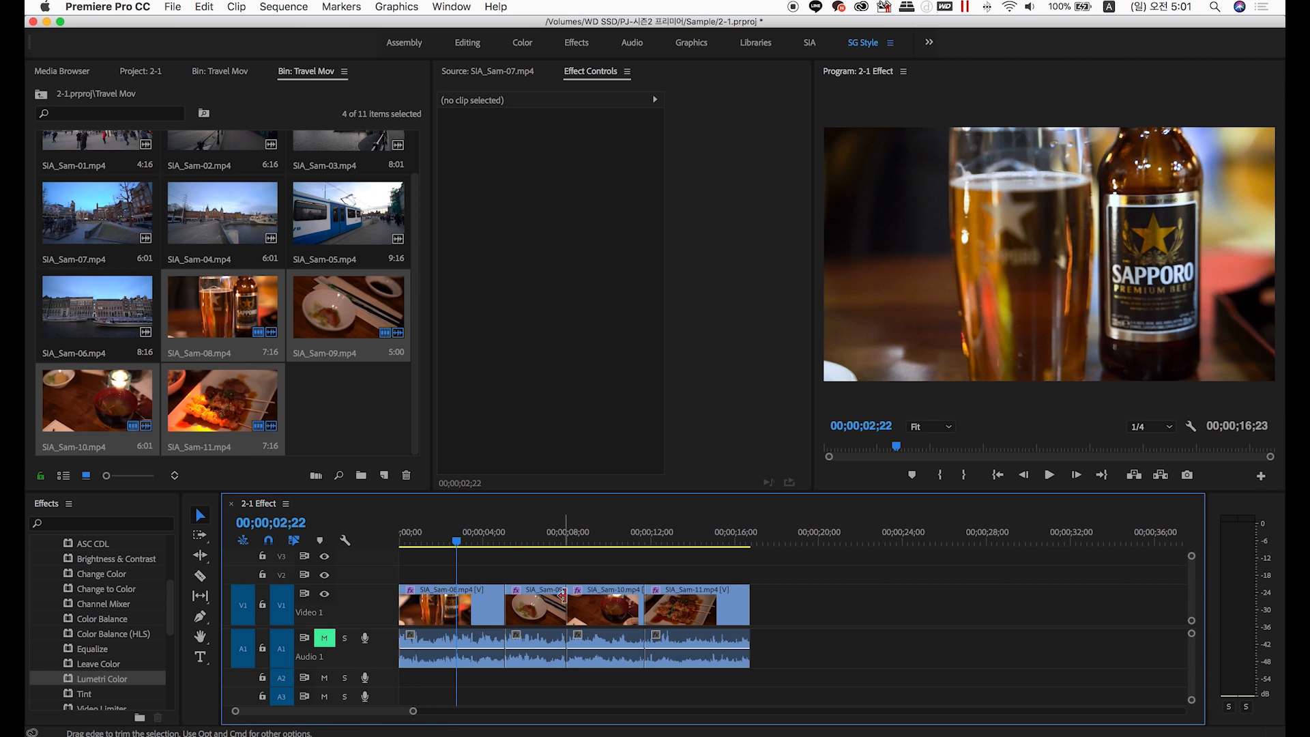
pyautogui.click(699, 541)
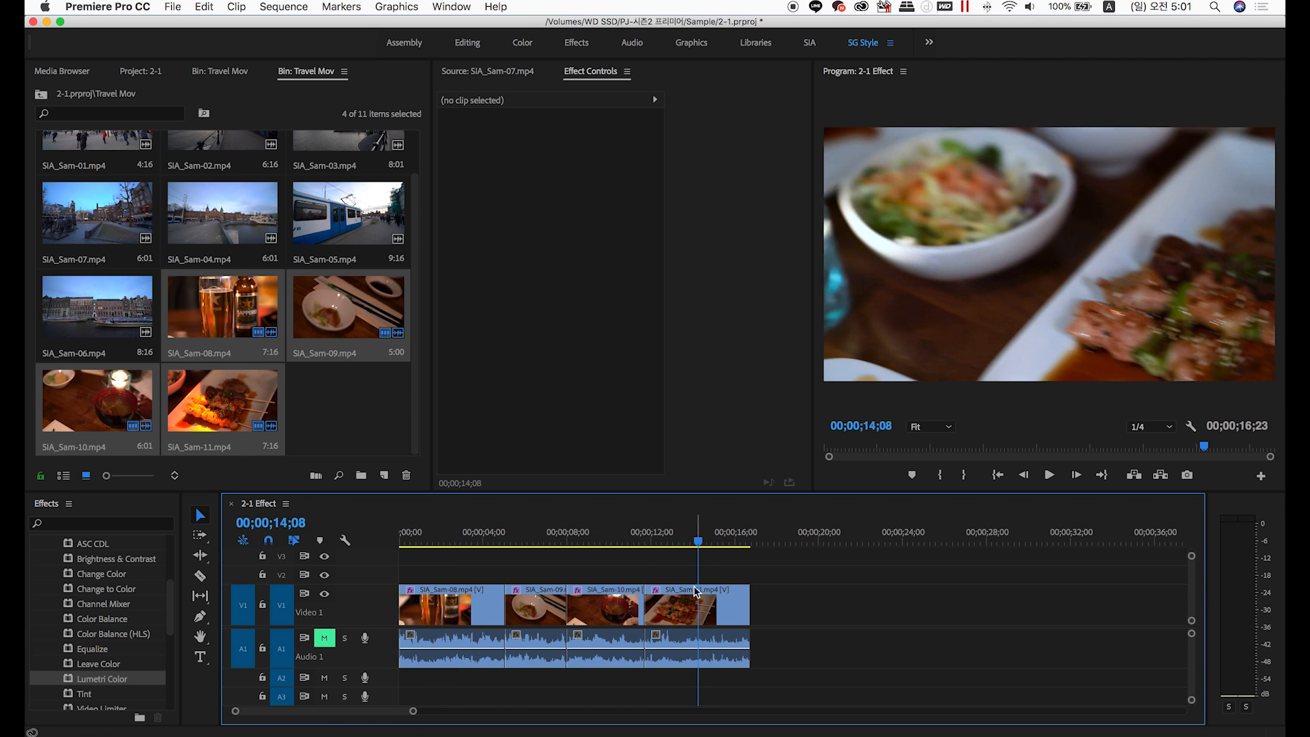
# Step: Delete the Lumetri Color effect from SIA_Sam-11.mp4 and undo the deletion
pyautogui.click(683, 604)
pyautogui.click(490, 182)
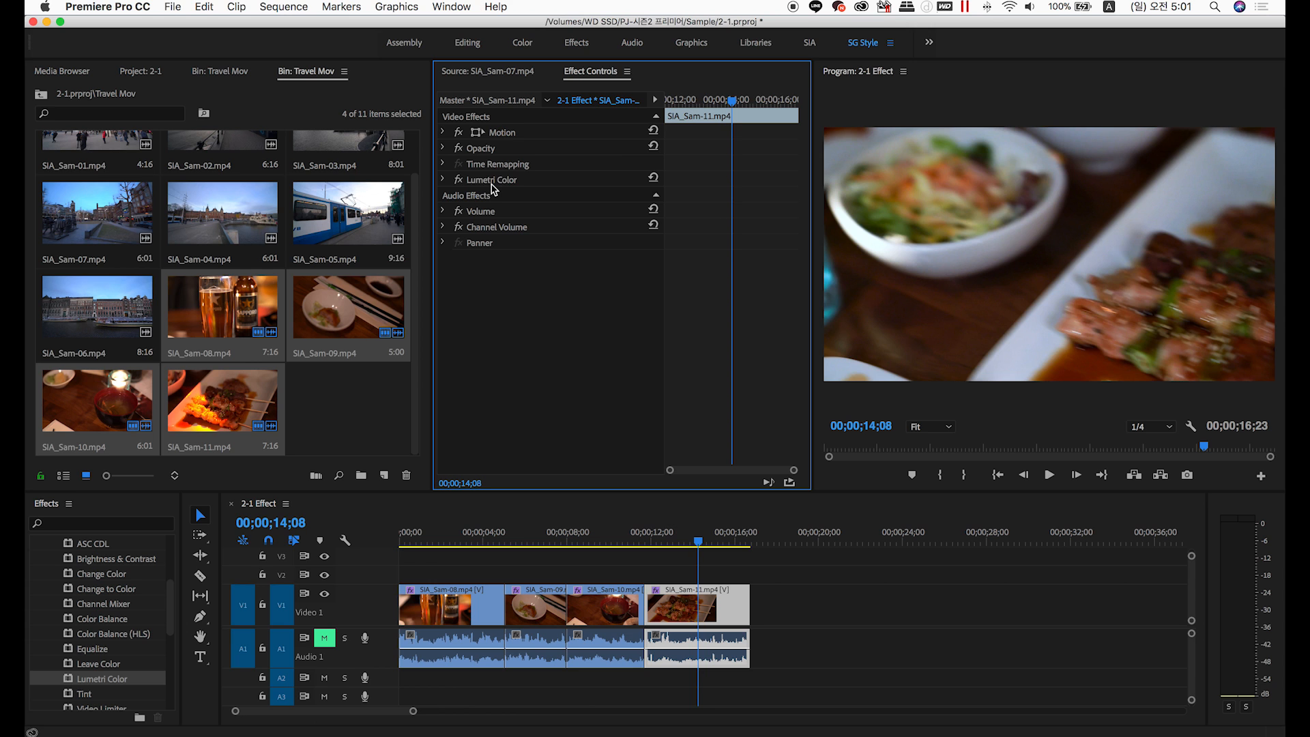
pyautogui.press('Delete')
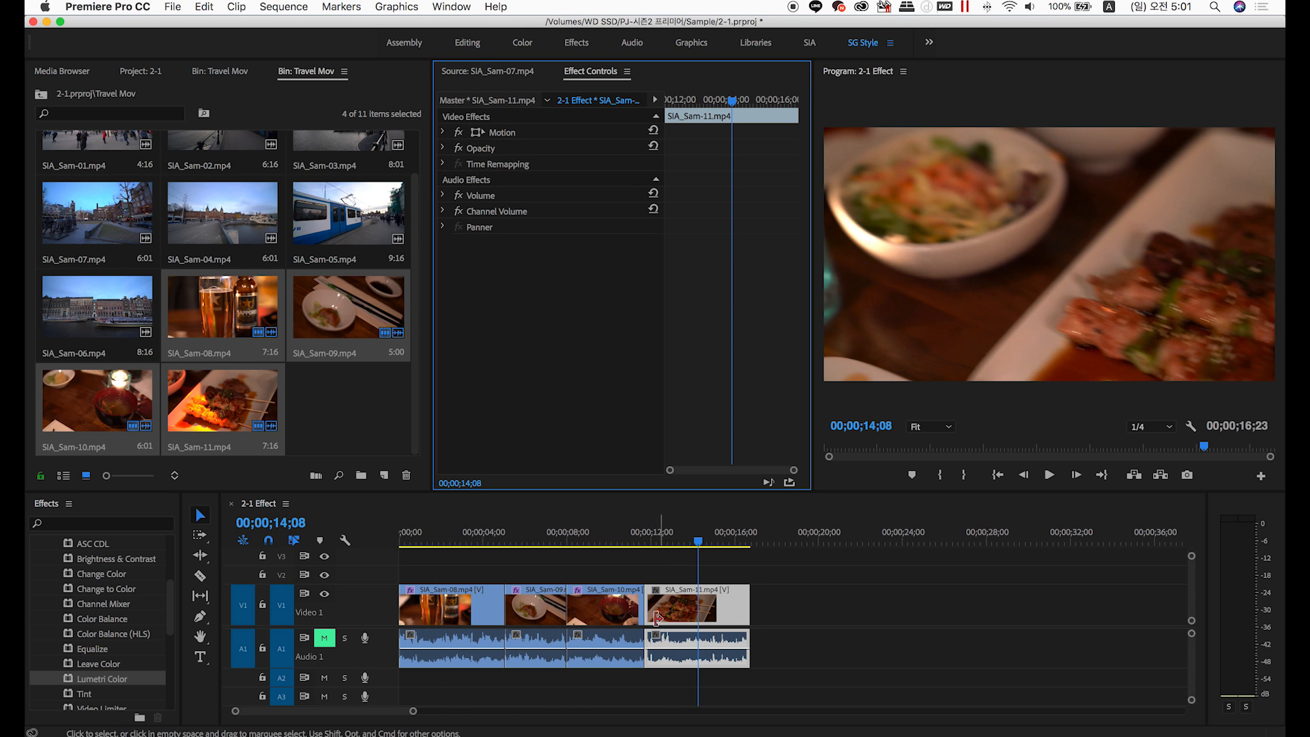
pyautogui.press('super+z')
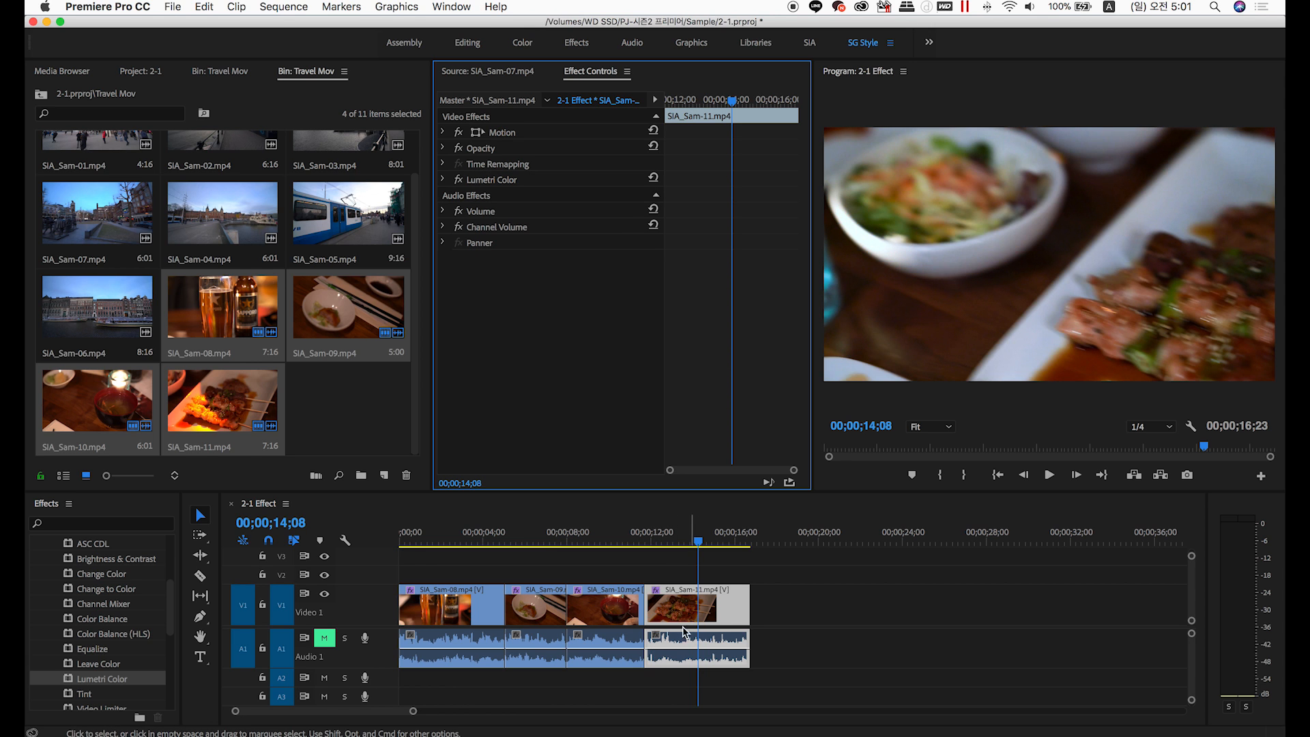
# Step: Examine the effects on SIA_Sam-08.mp4 and SIA_Sam-09.mp4 and view the corrected picture of SIA_Sam-10.mp4
pyautogui.moveTo(505, 541); pyautogui.dragTo(459, 560)
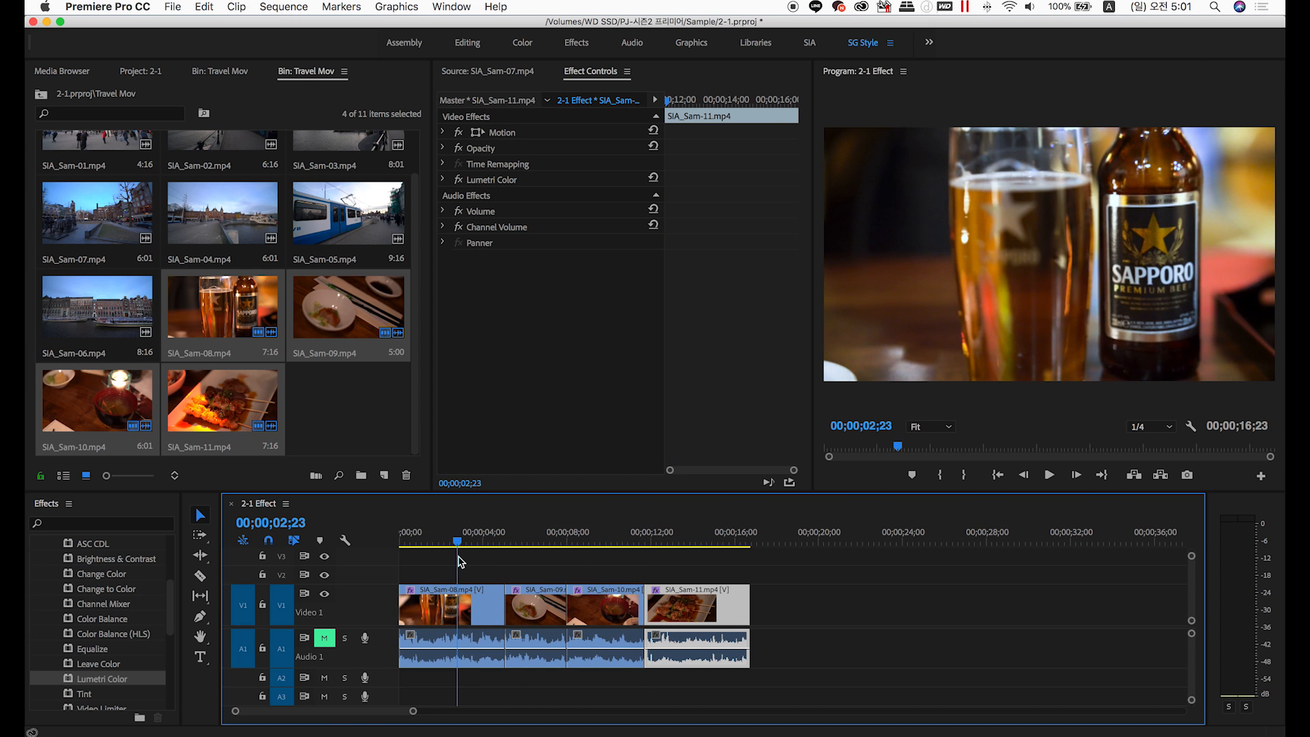
pyautogui.click(497, 573)
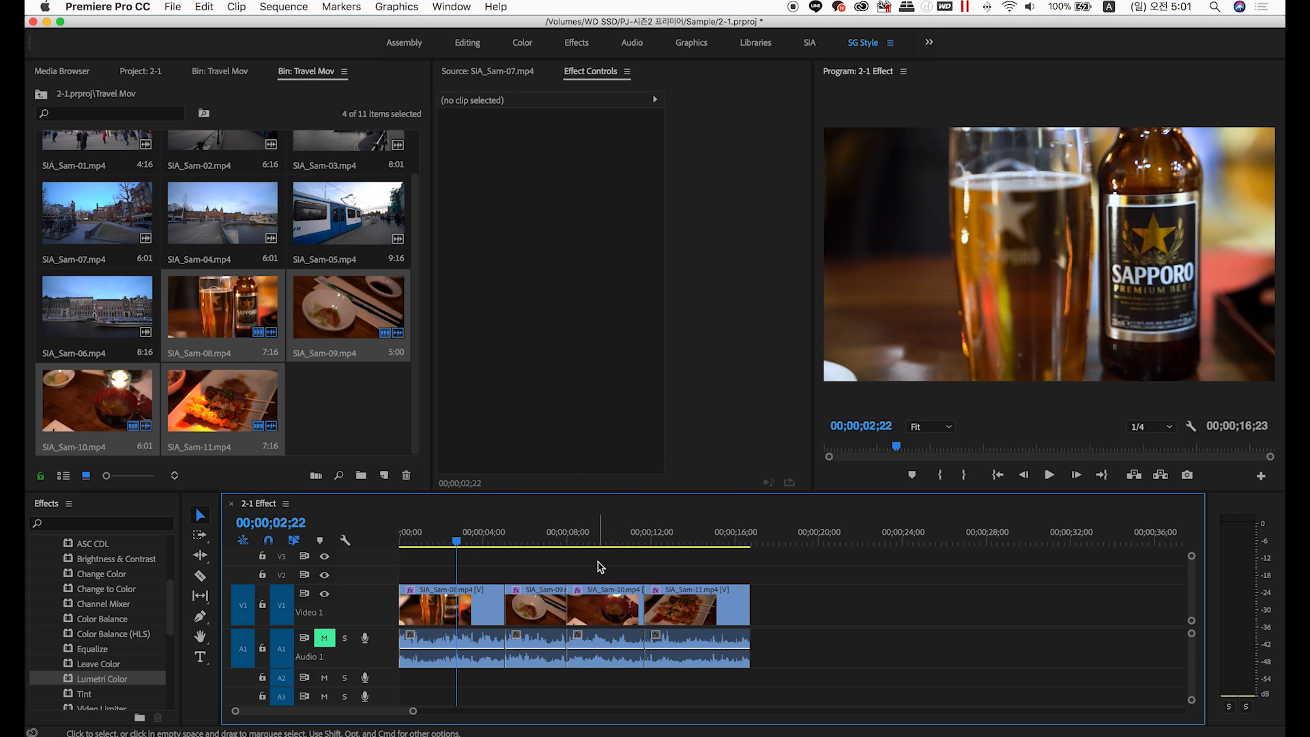
pyautogui.press('-')
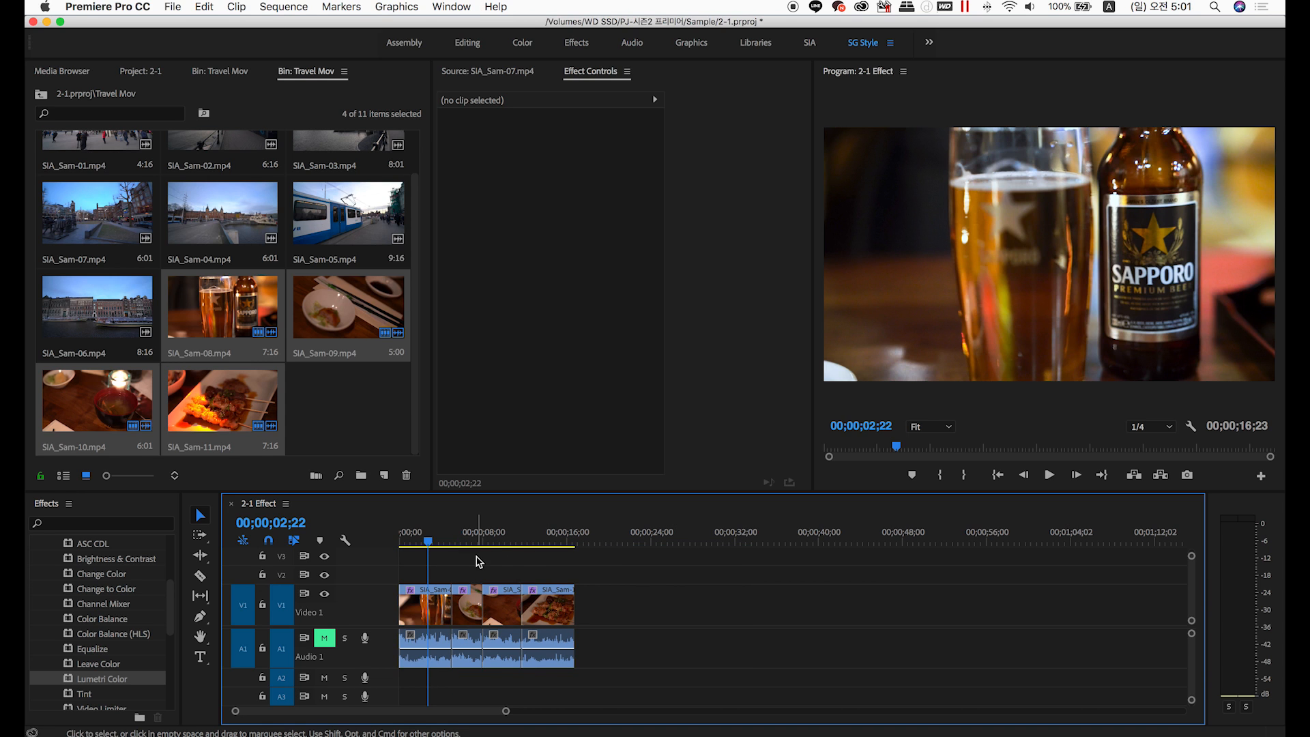
pyautogui.click(434, 602)
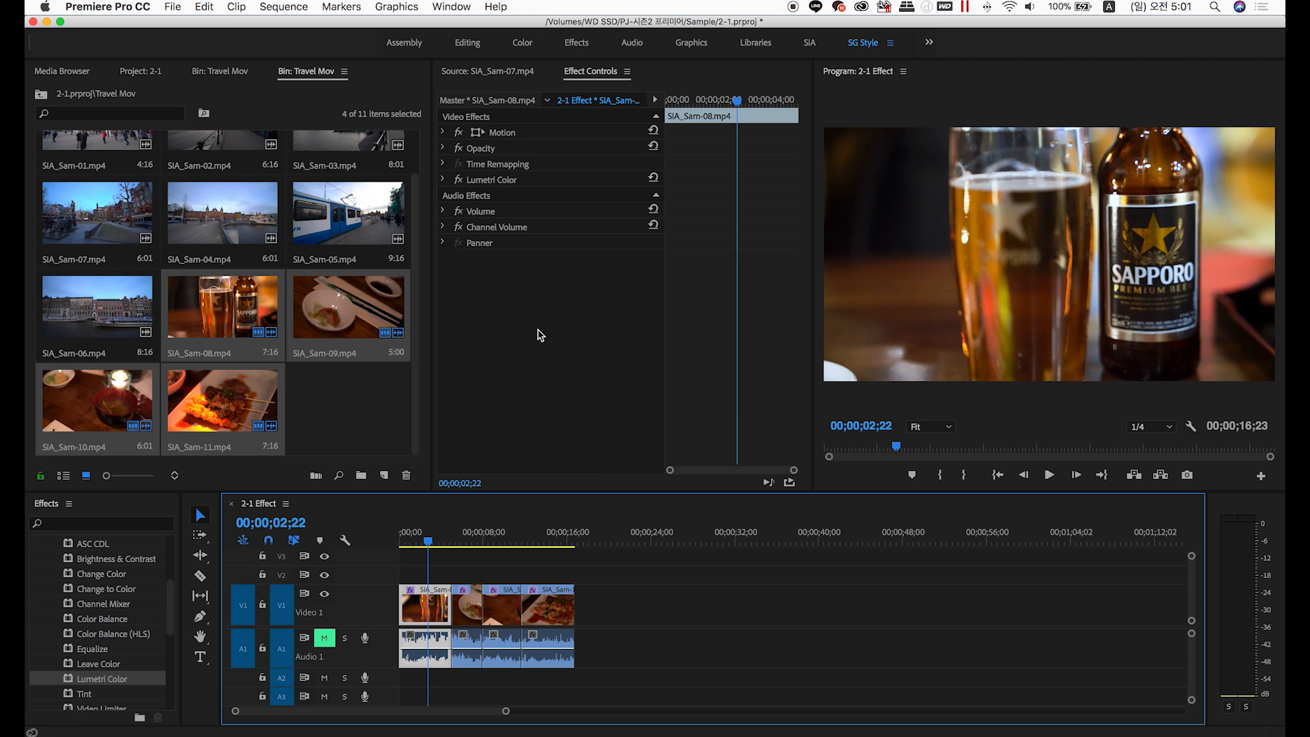
pyautogui.click(467, 606)
pyautogui.click(467, 542)
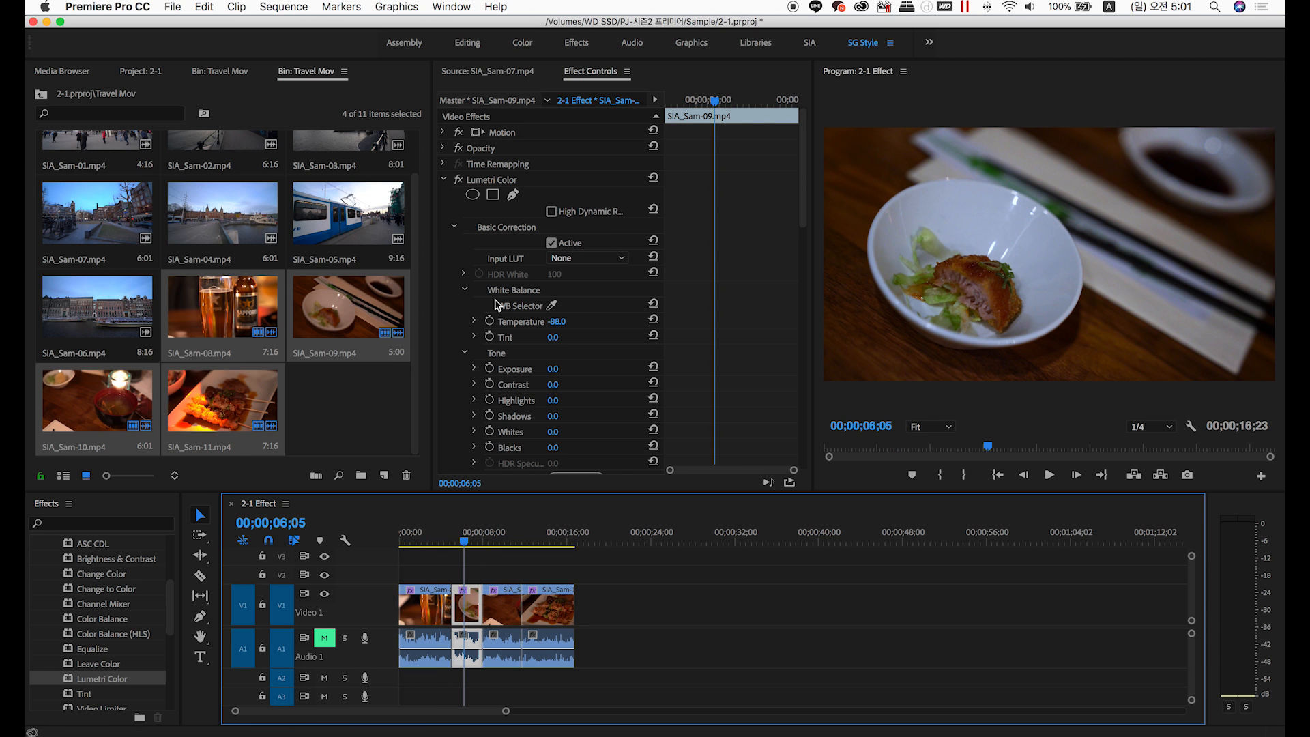
pyautogui.click(502, 542)
pyautogui.click(642, 629)
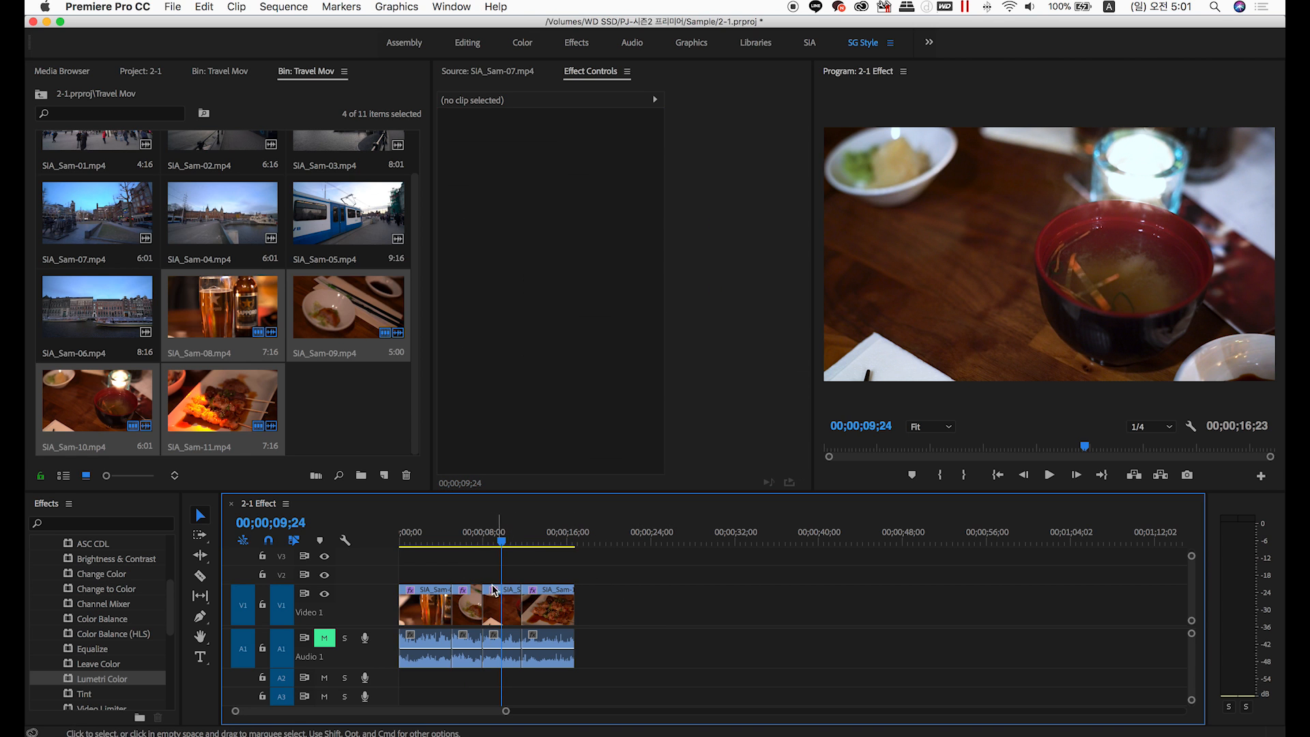
pyautogui.click(427, 537)
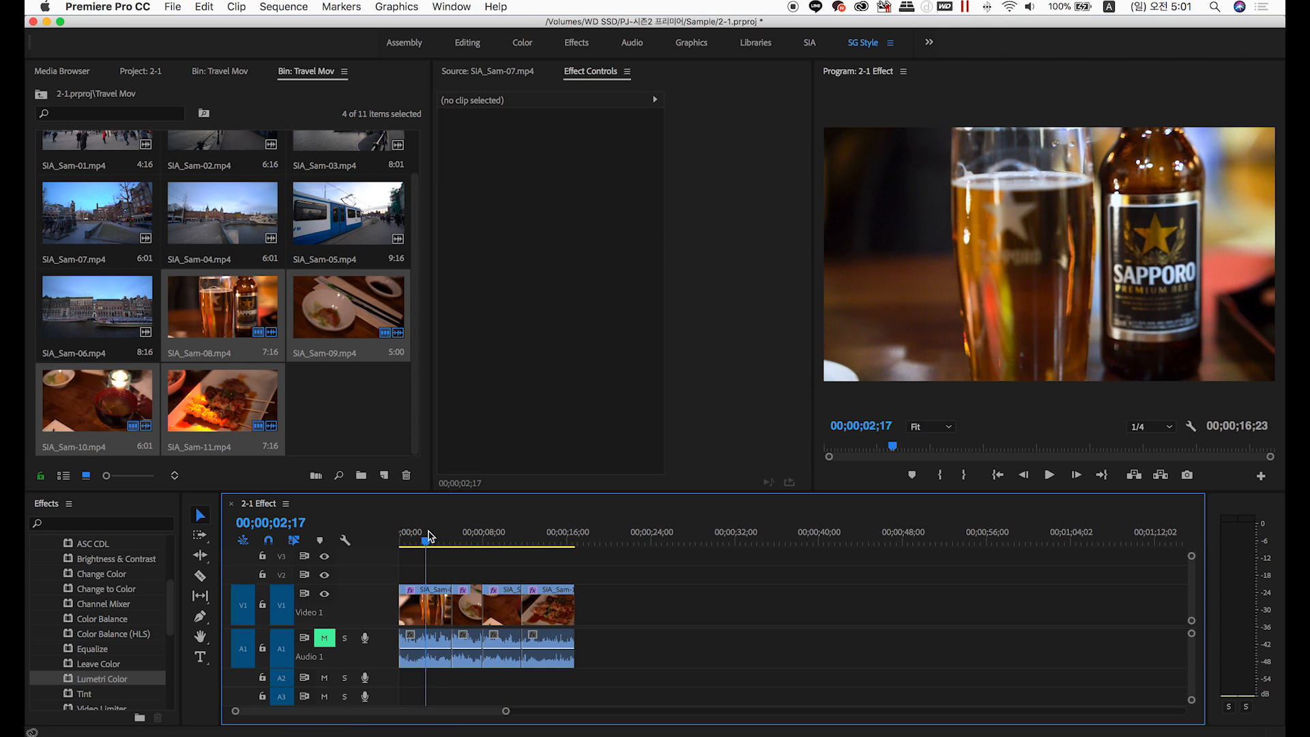
# Step: Select all four clips together, clear the selection and check the effects of each clip one by one
pyautogui.moveTo(657, 625); pyautogui.dragTo(404, 583)
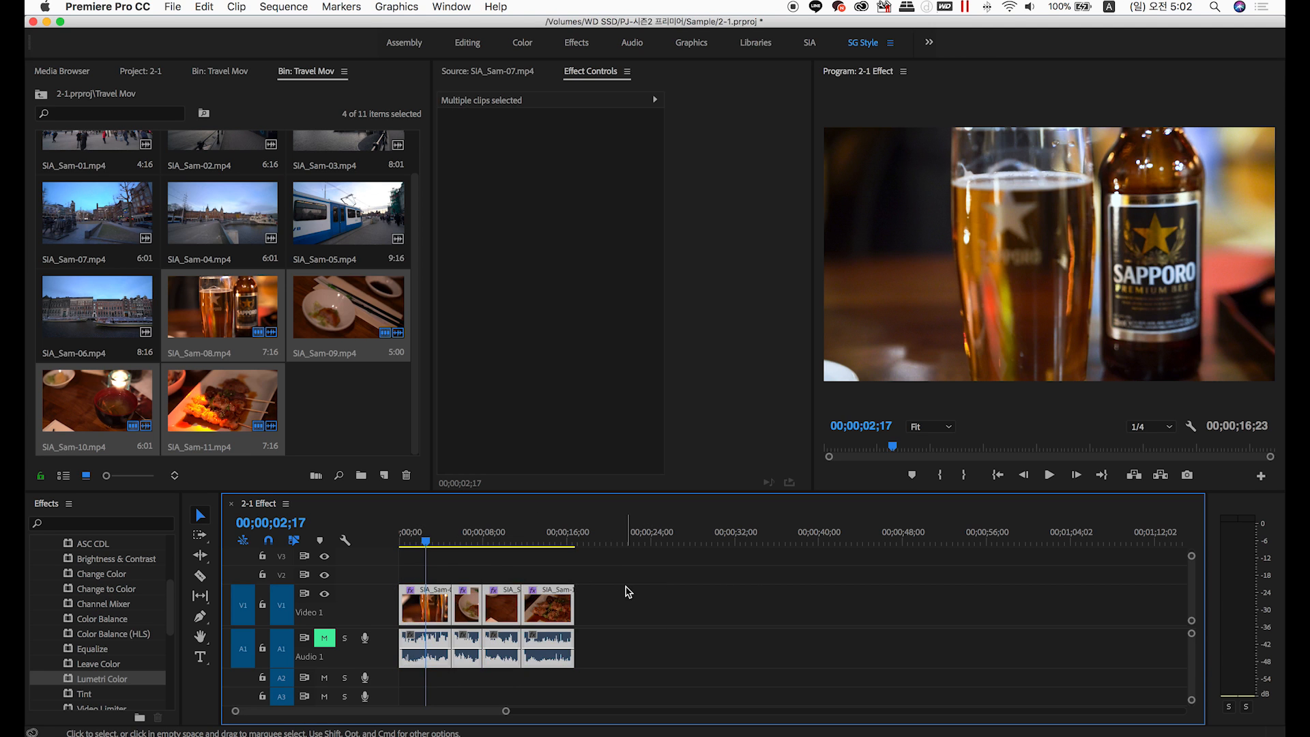
pyautogui.click(628, 592)
pyautogui.moveTo(423, 538); pyautogui.dragTo(422, 539)
pyautogui.click(433, 611)
pyautogui.click(466, 614)
pyautogui.click(511, 617)
pyautogui.click(544, 614)
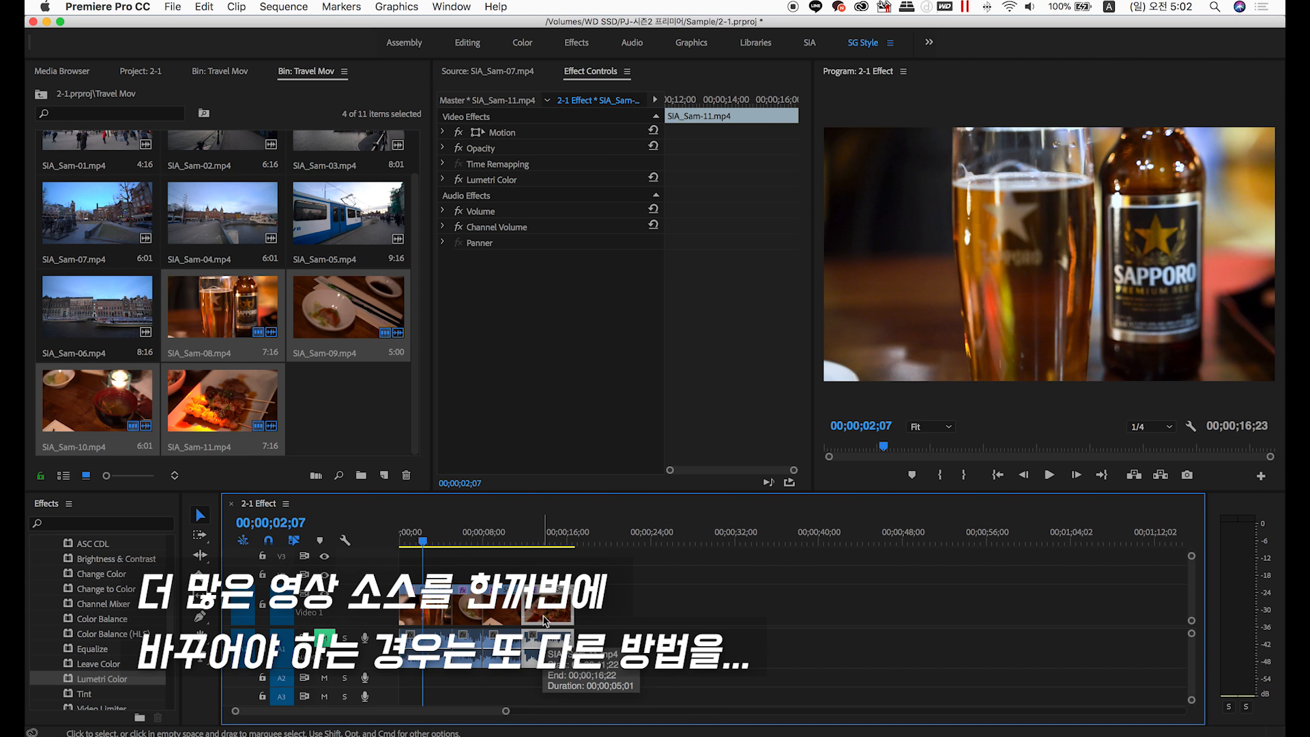
# Step: Set the Lumetri Color white balance temperature of SIA_Sam-08.mp4 to -151.0
pyautogui.moveTo(464, 539); pyautogui.dragTo(422, 579)
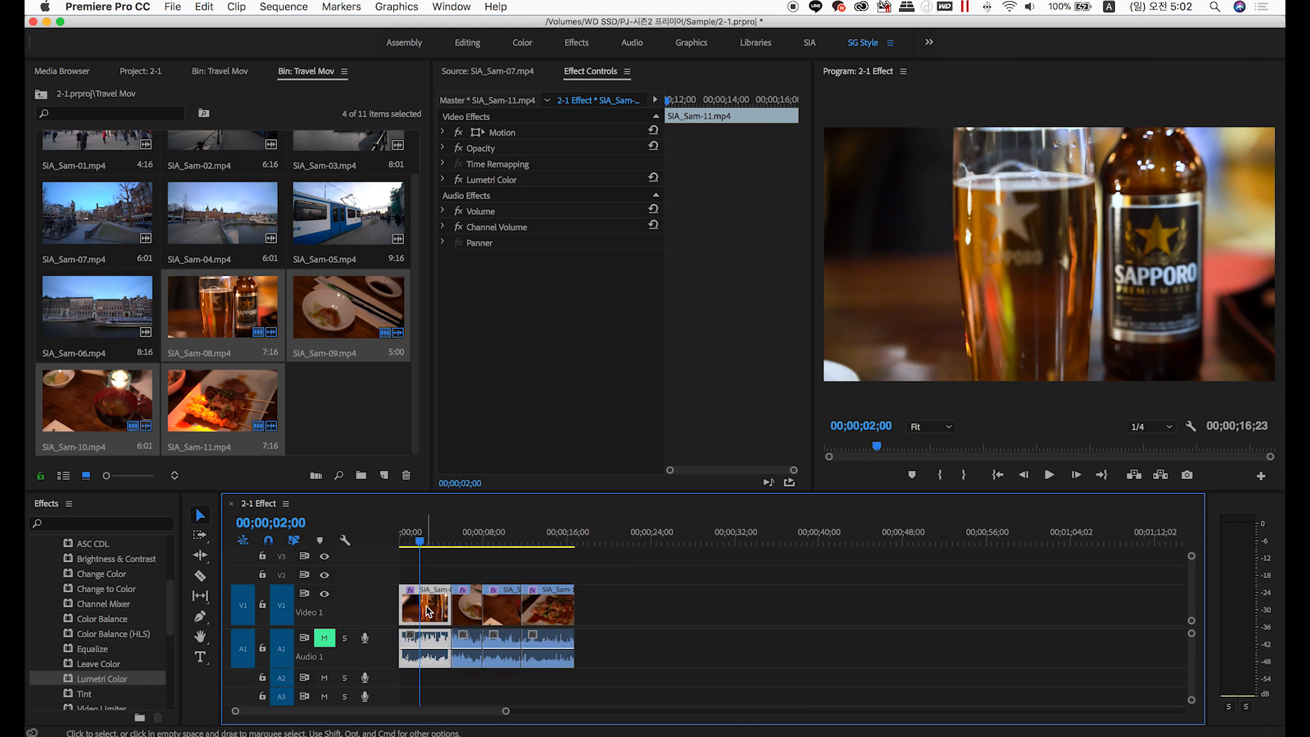
pyautogui.click(429, 609)
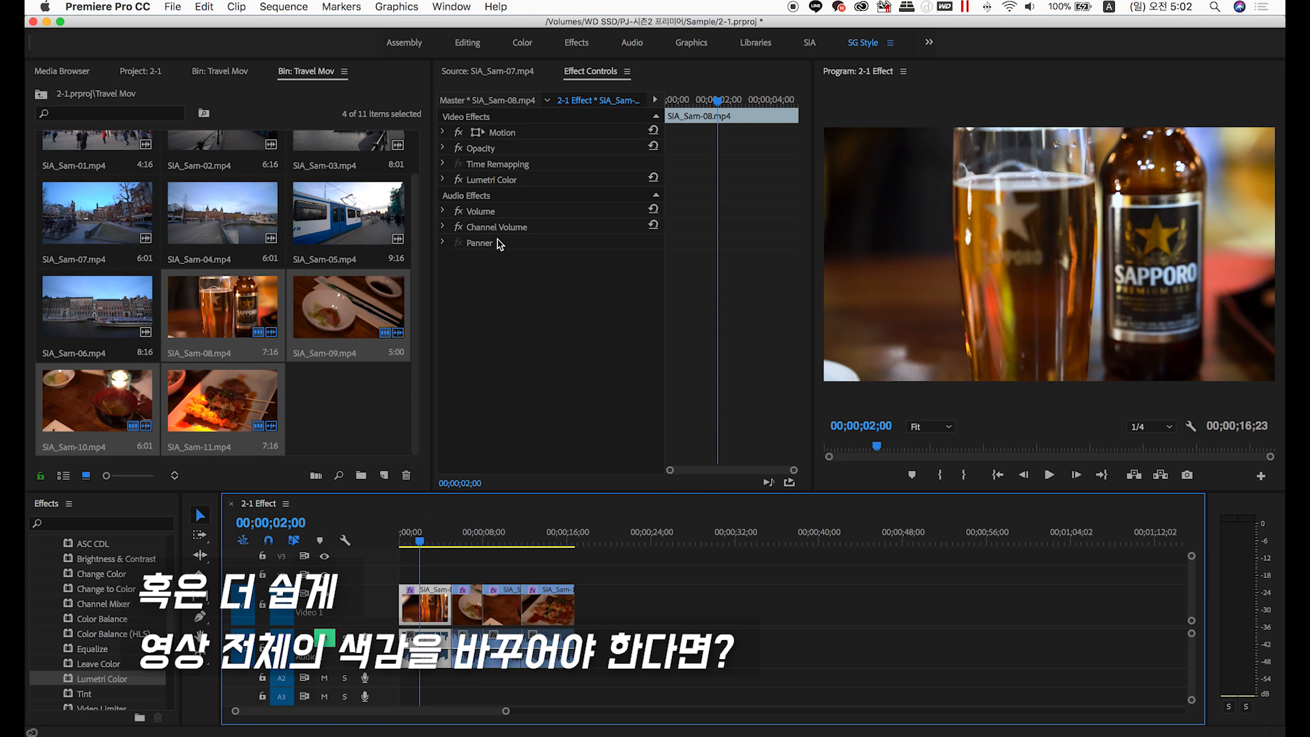
pyautogui.click(445, 180)
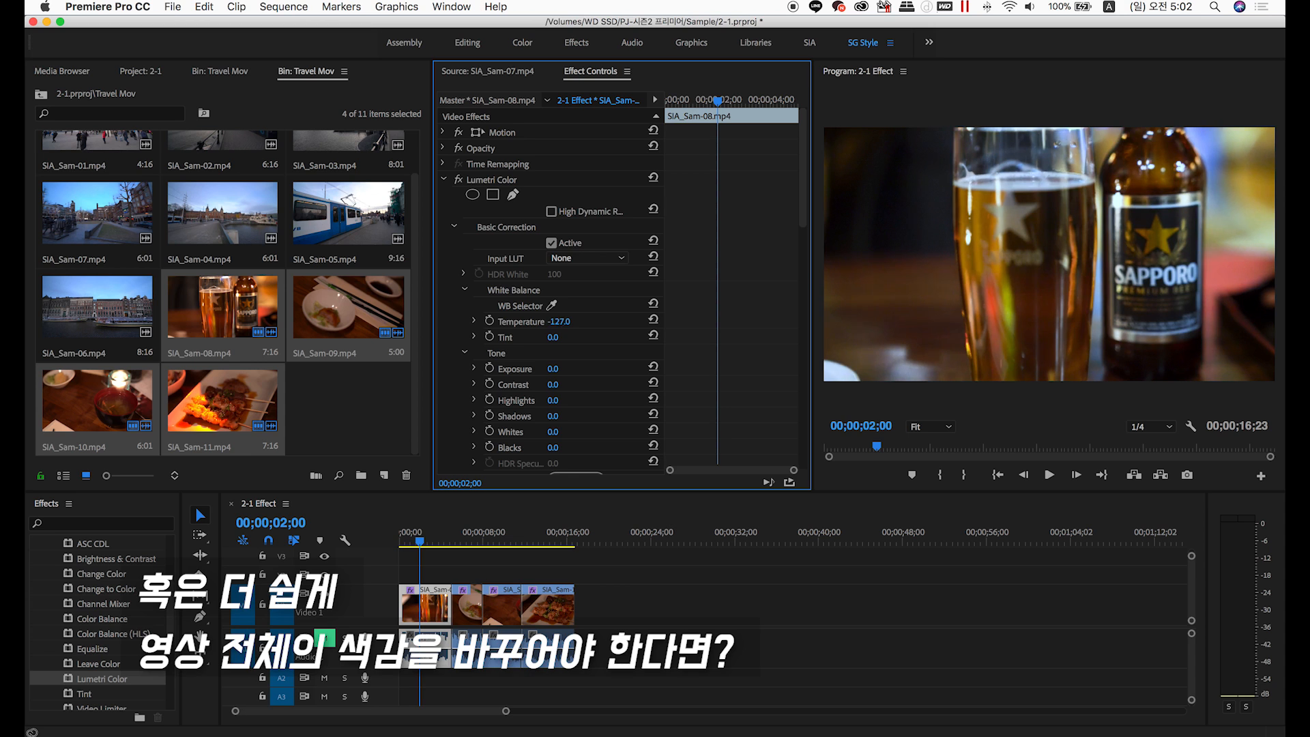
pyautogui.moveTo(559, 322); pyautogui.dragTo(531, 322)
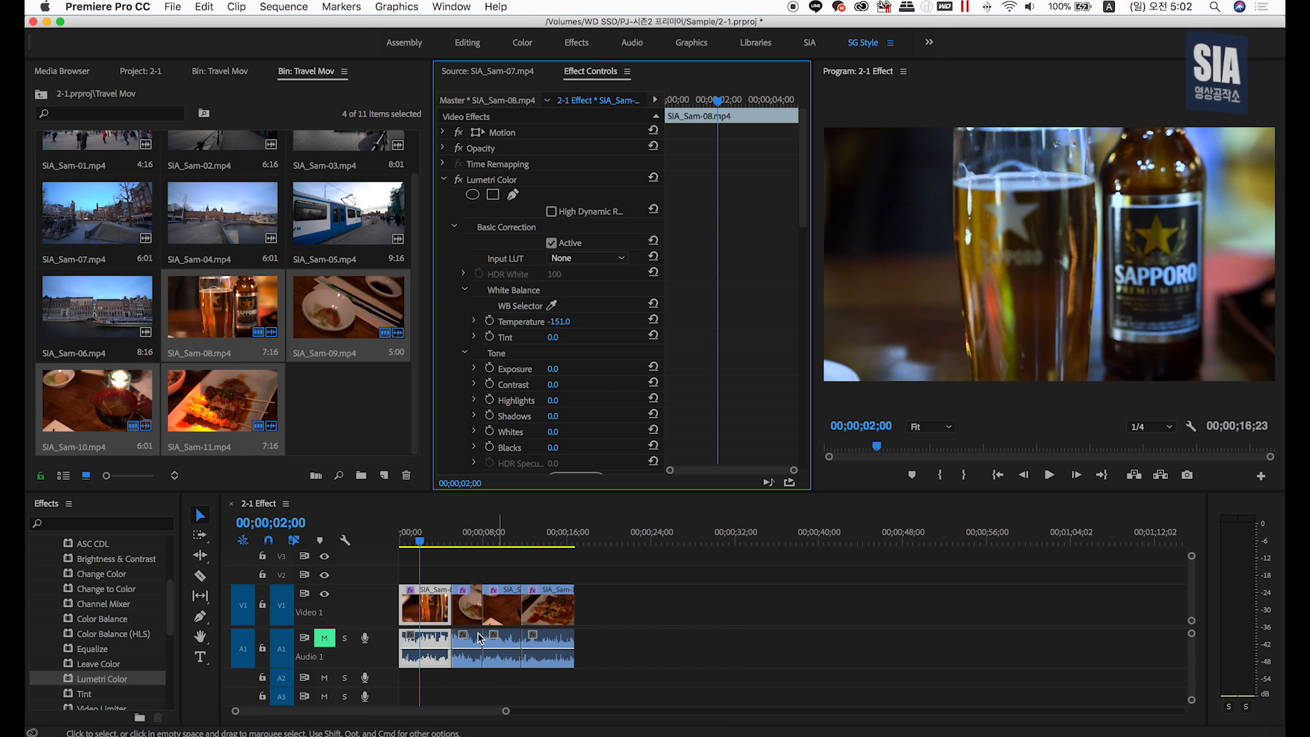
# Step: Copy the adjusted Lumetri Color effect from SIA_Sam-08.mp4 onto SIA_Sam-09.mp4, SIA_Sam-10.mp4 and SIA_Sam-11.mp4, and view SIA_Sam-09.mp4
pyautogui.click(469, 612)
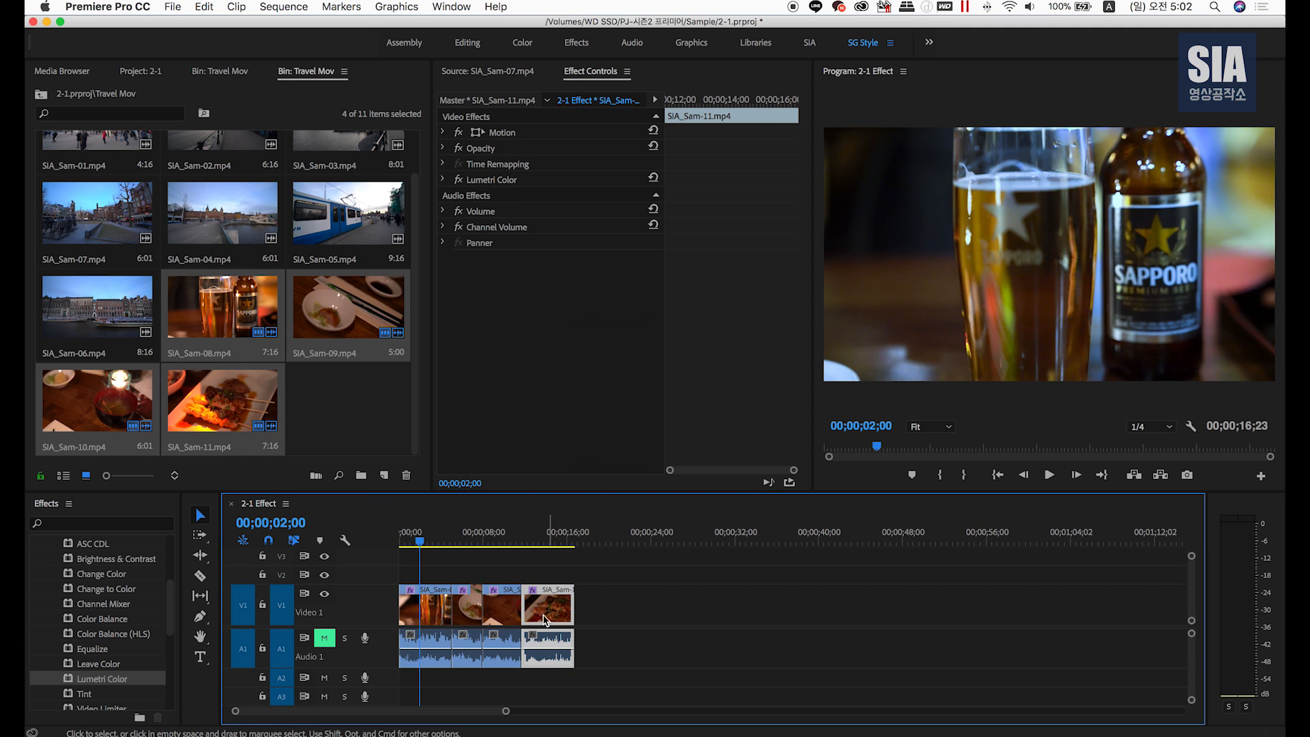
pyautogui.click(434, 614)
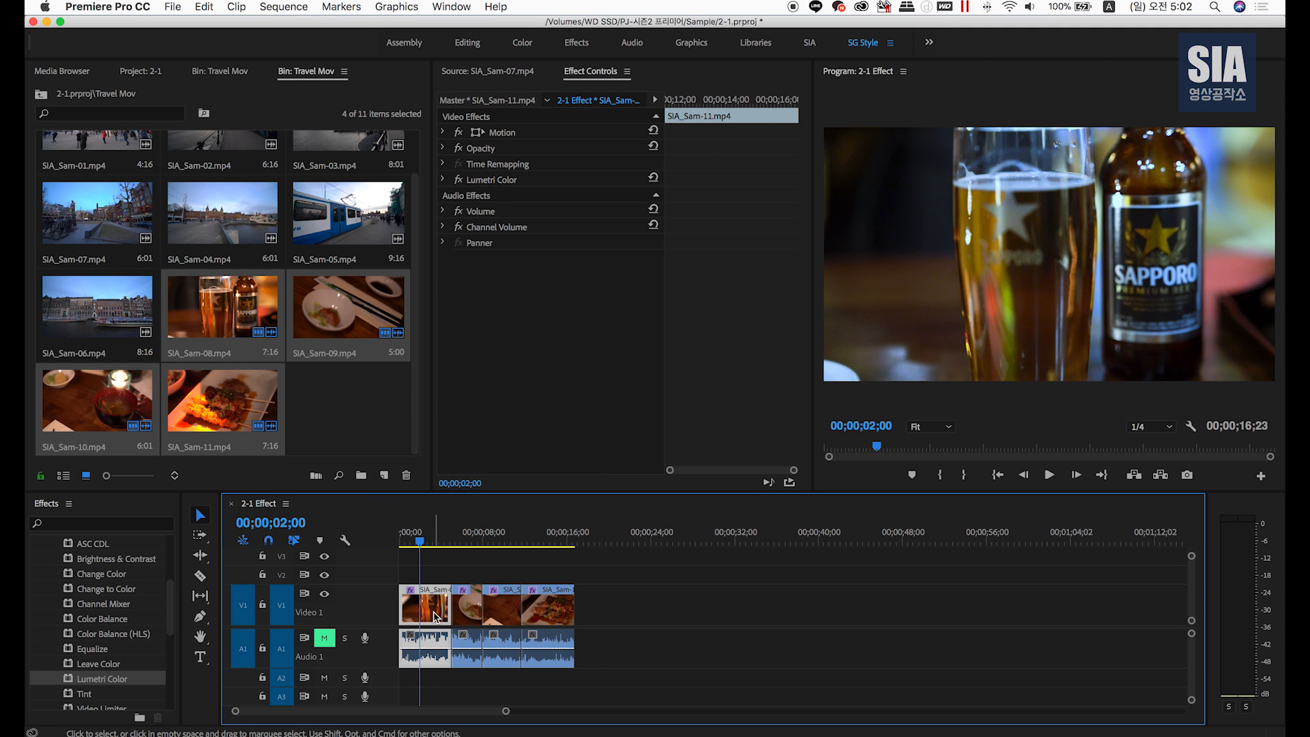
pyautogui.click(443, 179)
pyautogui.click(475, 182)
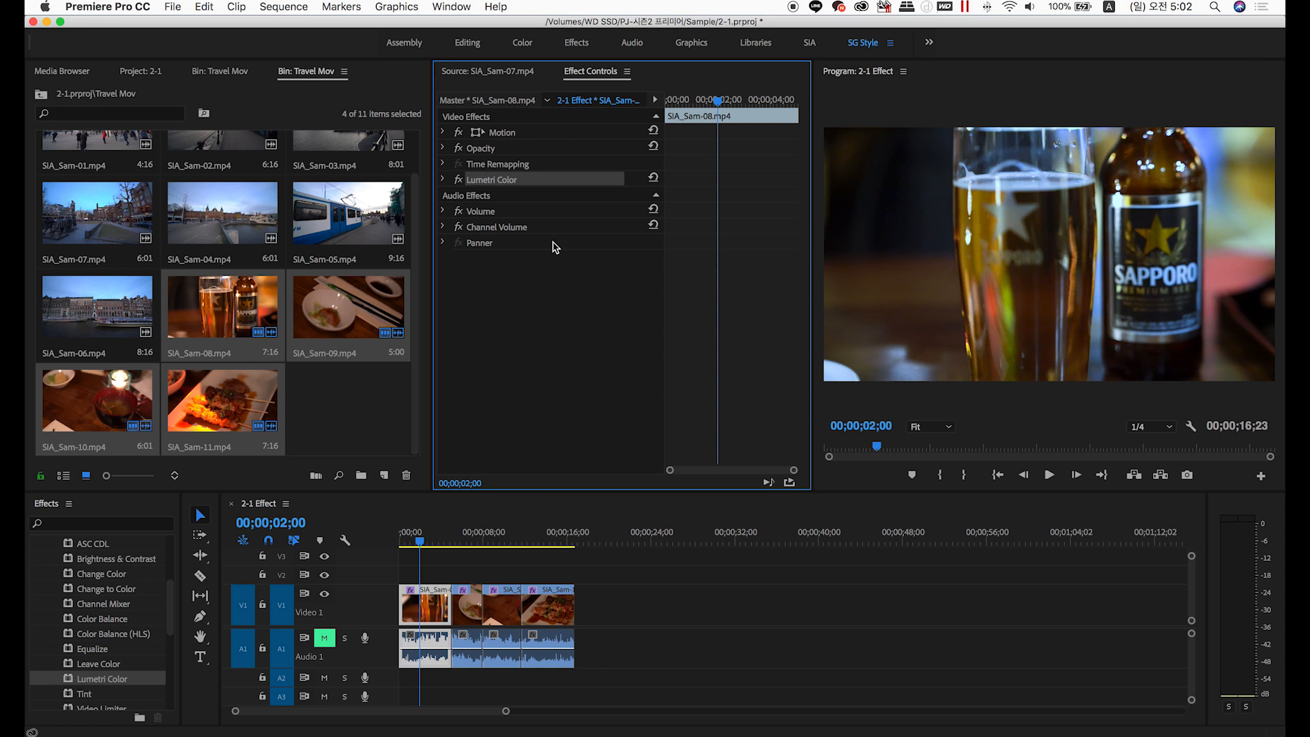
pyautogui.moveTo(475, 565); pyautogui.dragTo(585, 605)
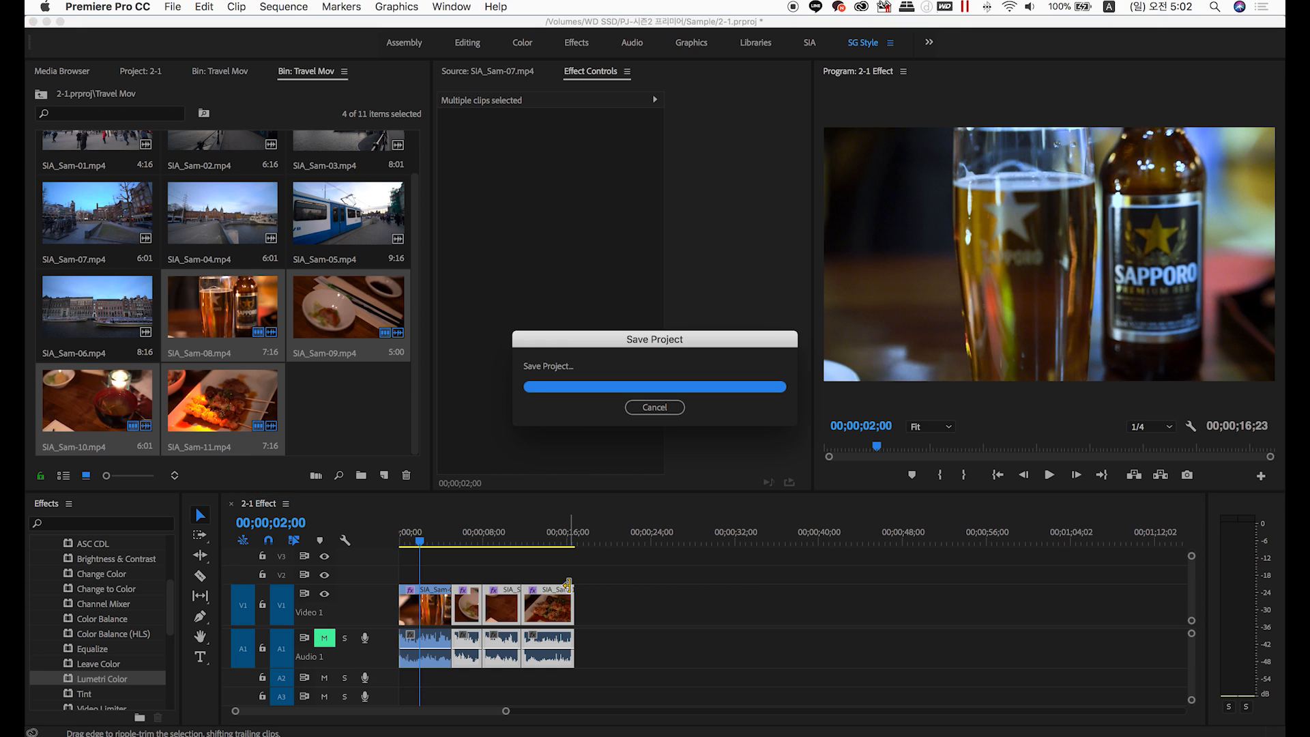
pyautogui.click(488, 572)
pyautogui.click(467, 538)
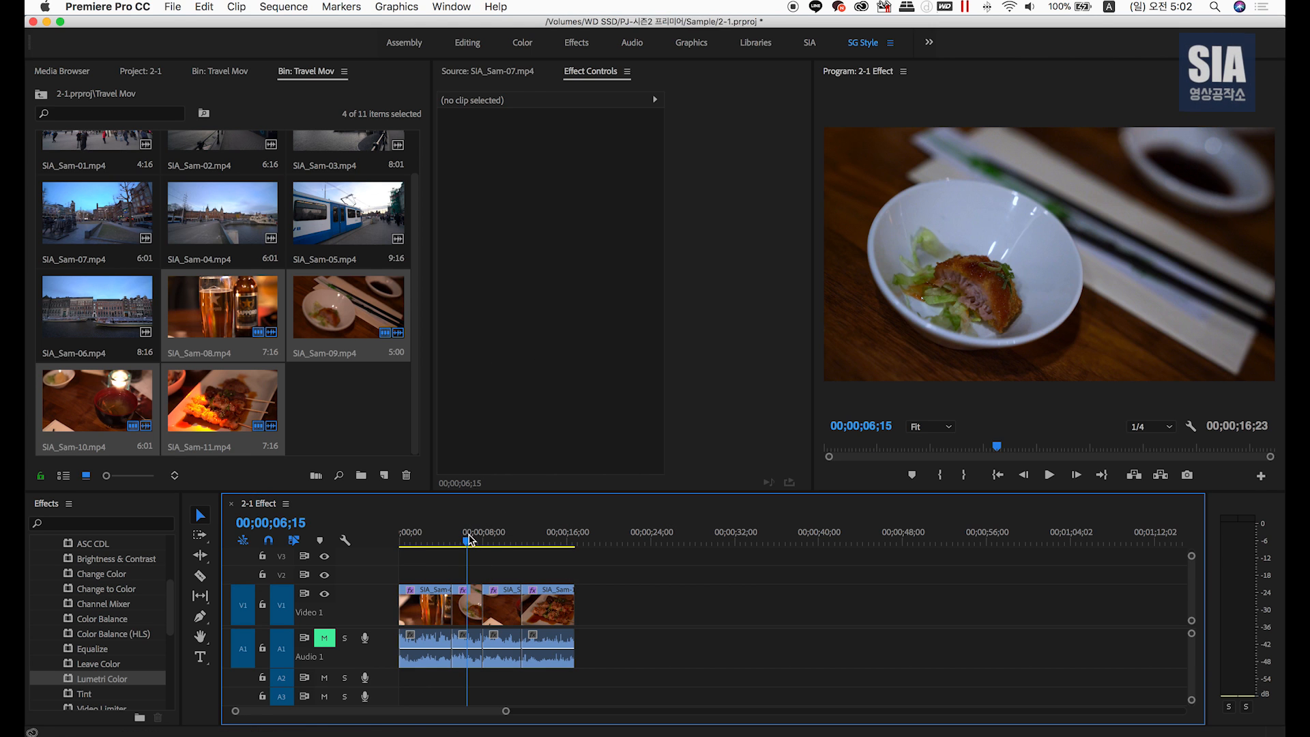
# Step: Paste a second copy of the Lumetri Color effect onto SIA_Sam-09.mp4 on top of the existing one
pyautogui.click(472, 614)
pyautogui.click(445, 181)
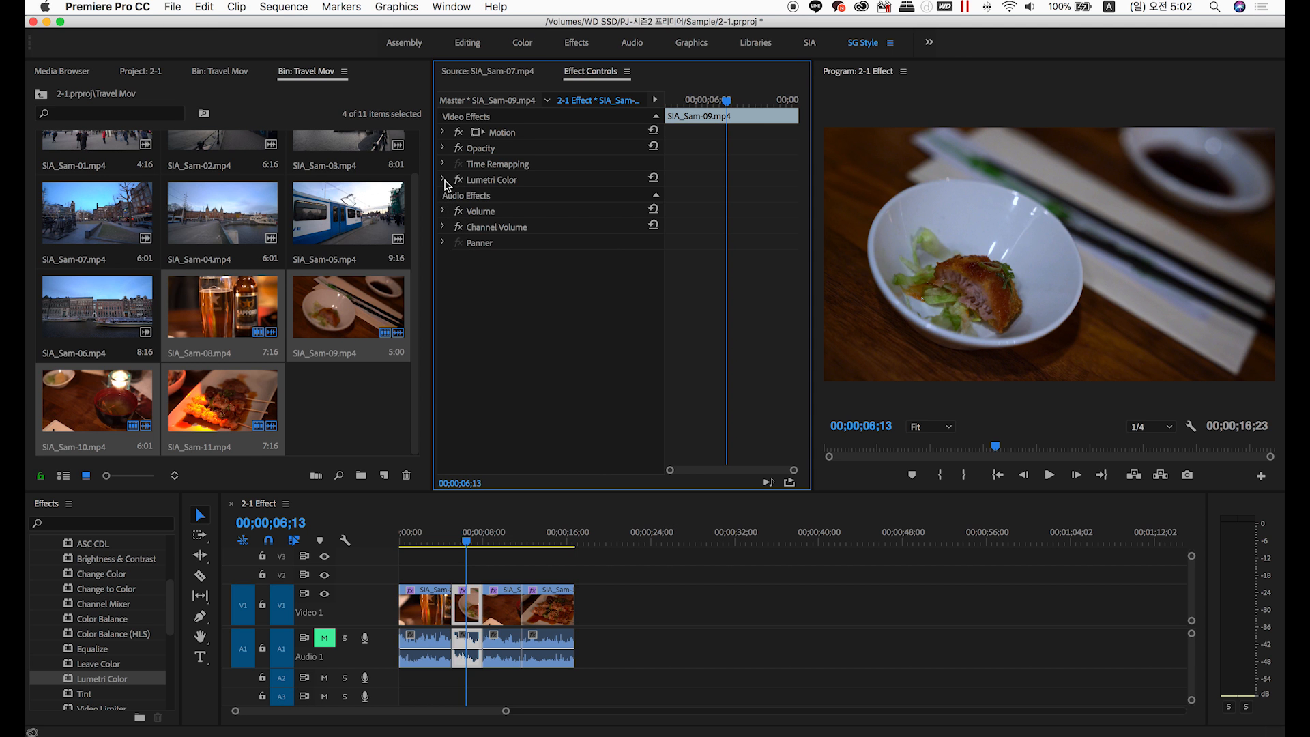
pyautogui.click(444, 180)
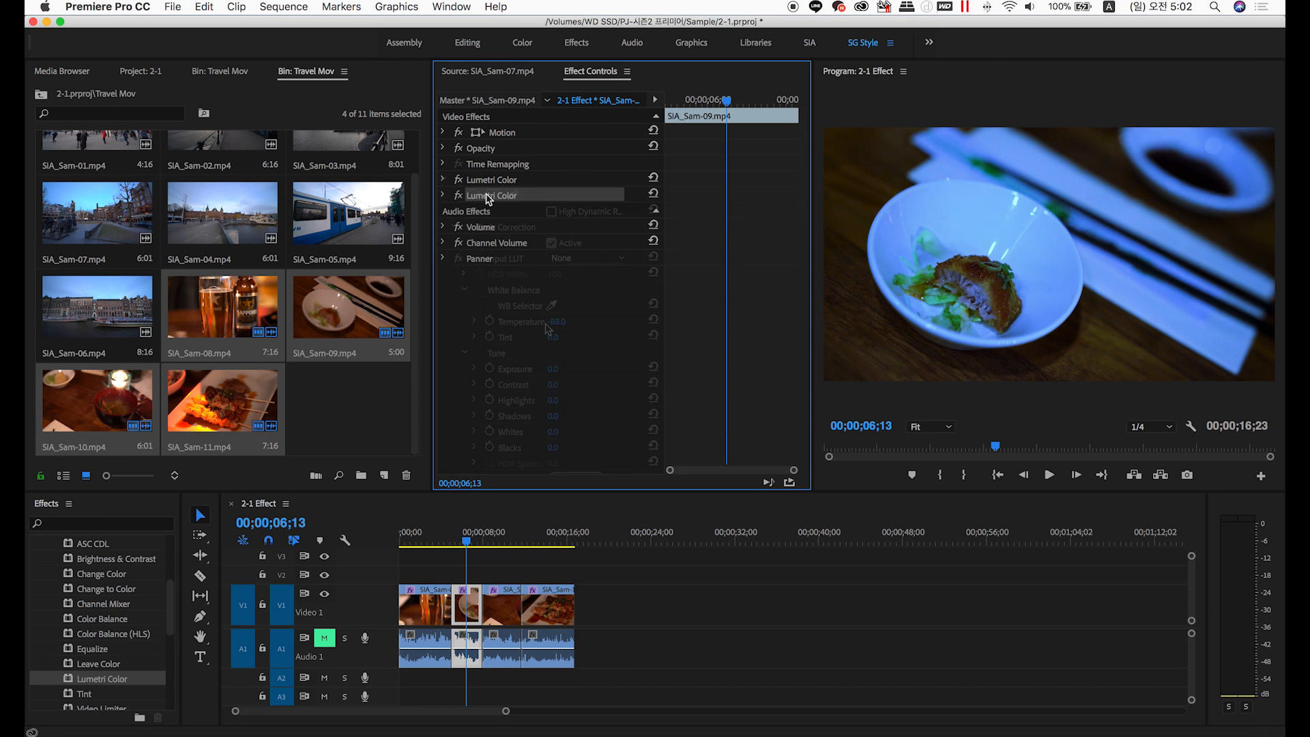
# Step: Compare the two stacked Lumetri Color effects on SIA_Sam-09.mp4 and remove the second one
pyautogui.click(496, 181)
pyautogui.click(496, 196)
pyautogui.click(495, 183)
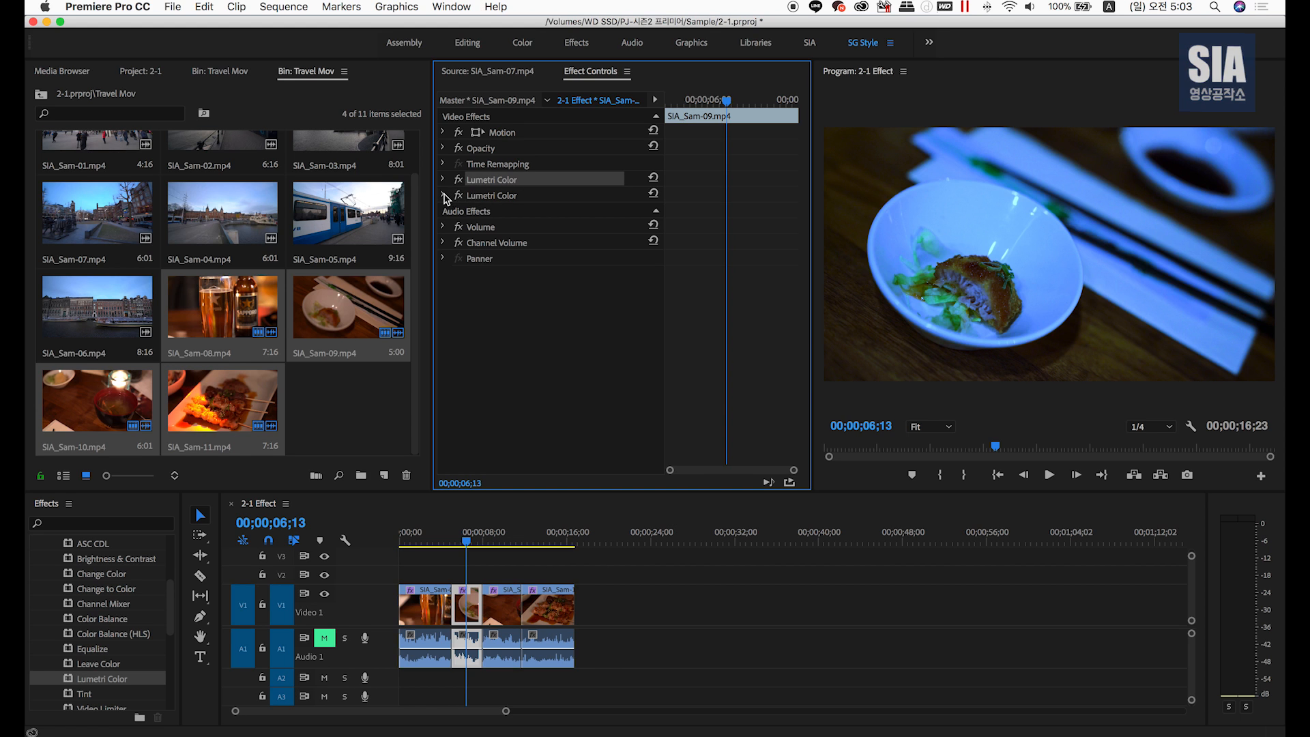
pyautogui.click(494, 198)
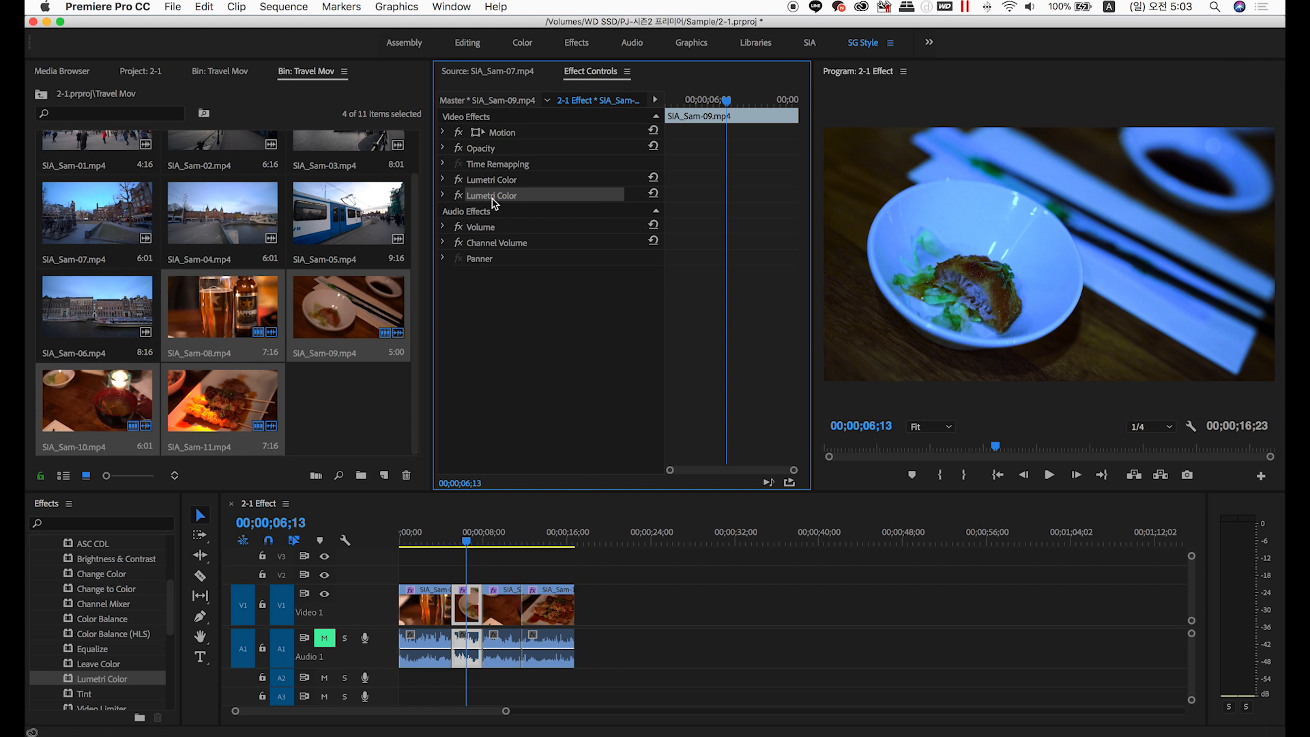
pyautogui.press('Delete')
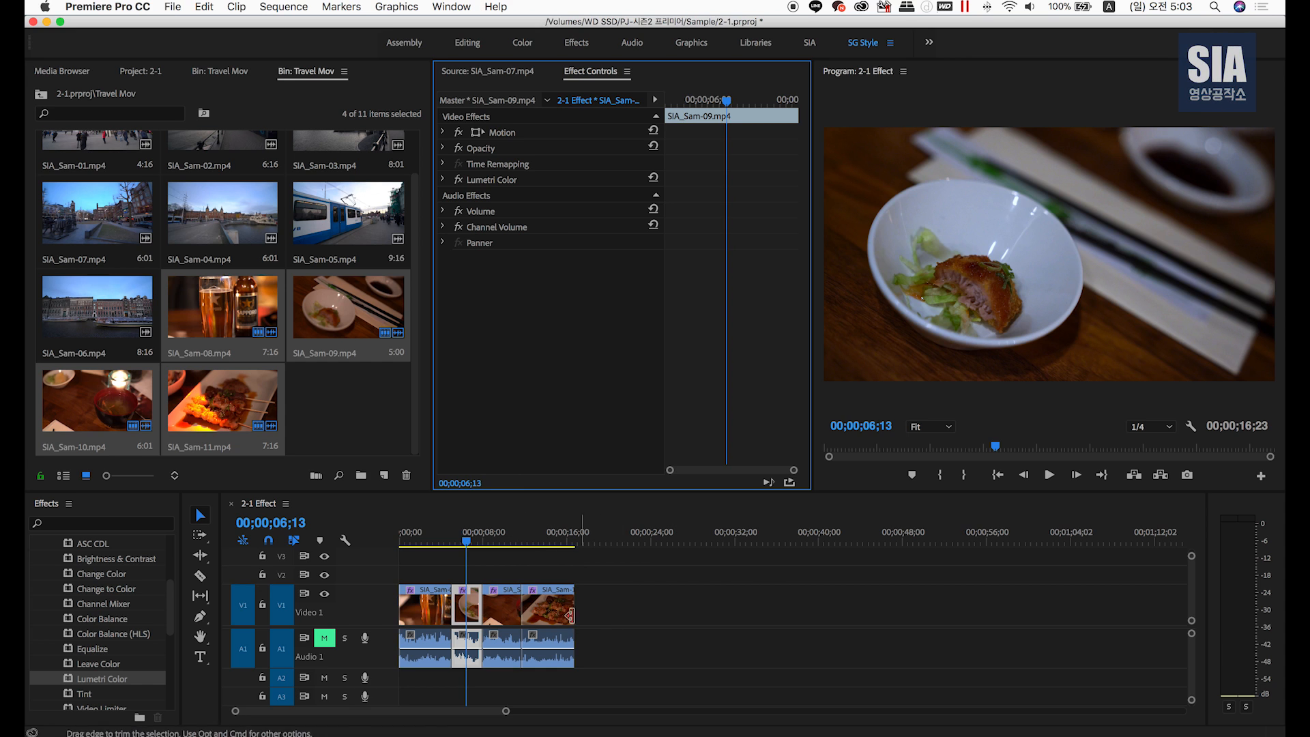
# Step: Remove the Lumetri Color effect from all four clips in the sequence and leave the clips deselected
pyautogui.click(553, 616)
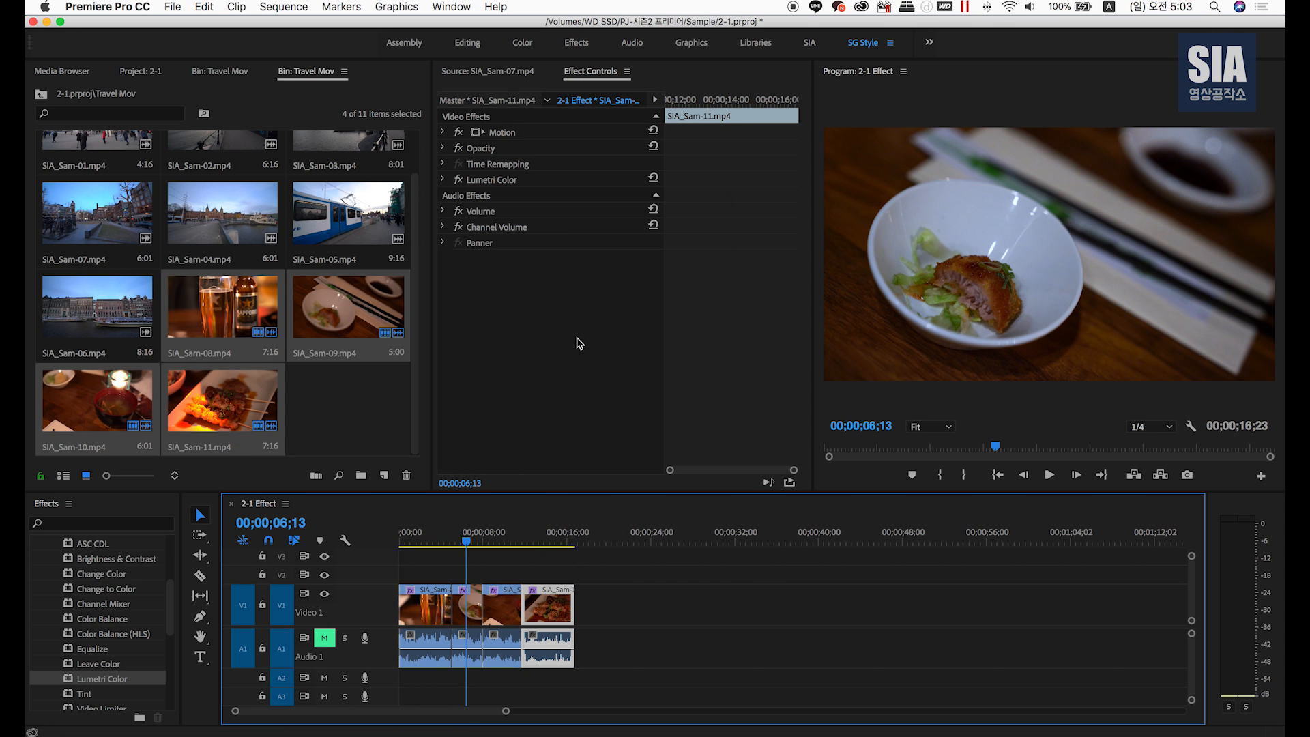
pyautogui.click(503, 611)
pyautogui.click(507, 180)
pyautogui.press('Delete')
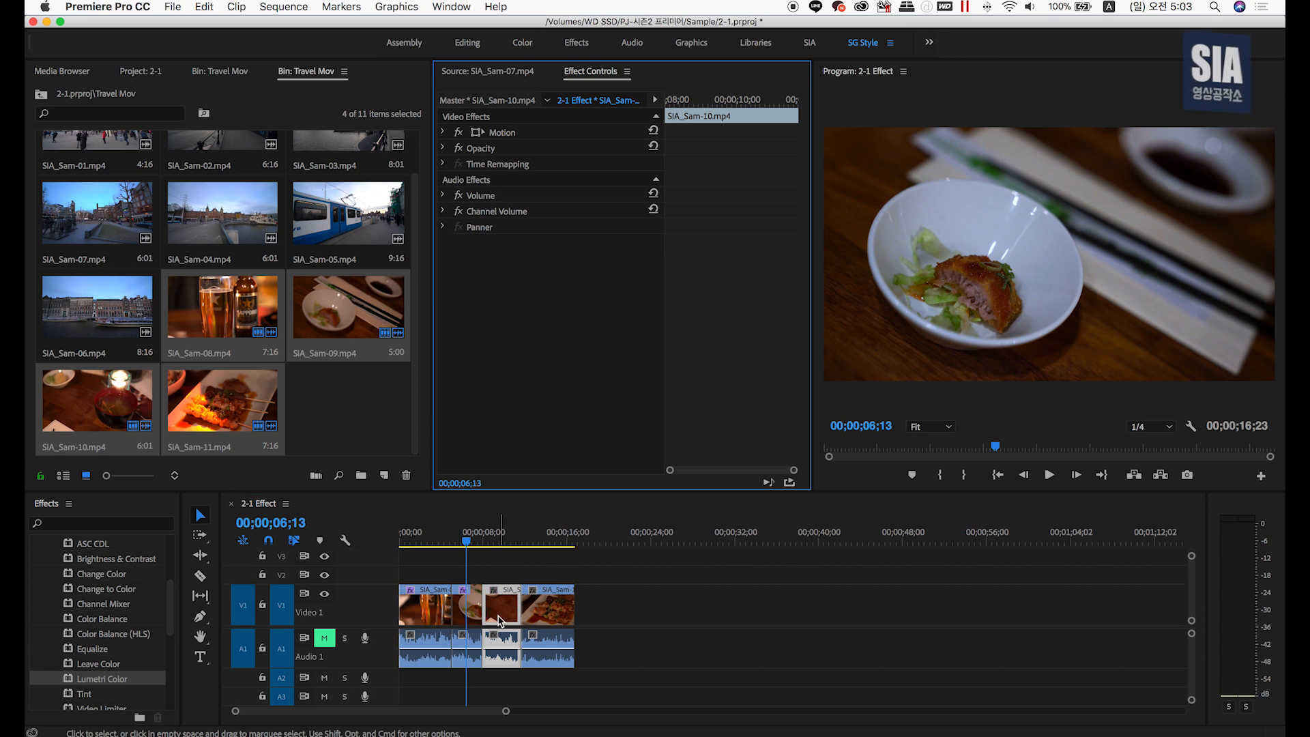
pyautogui.click(473, 614)
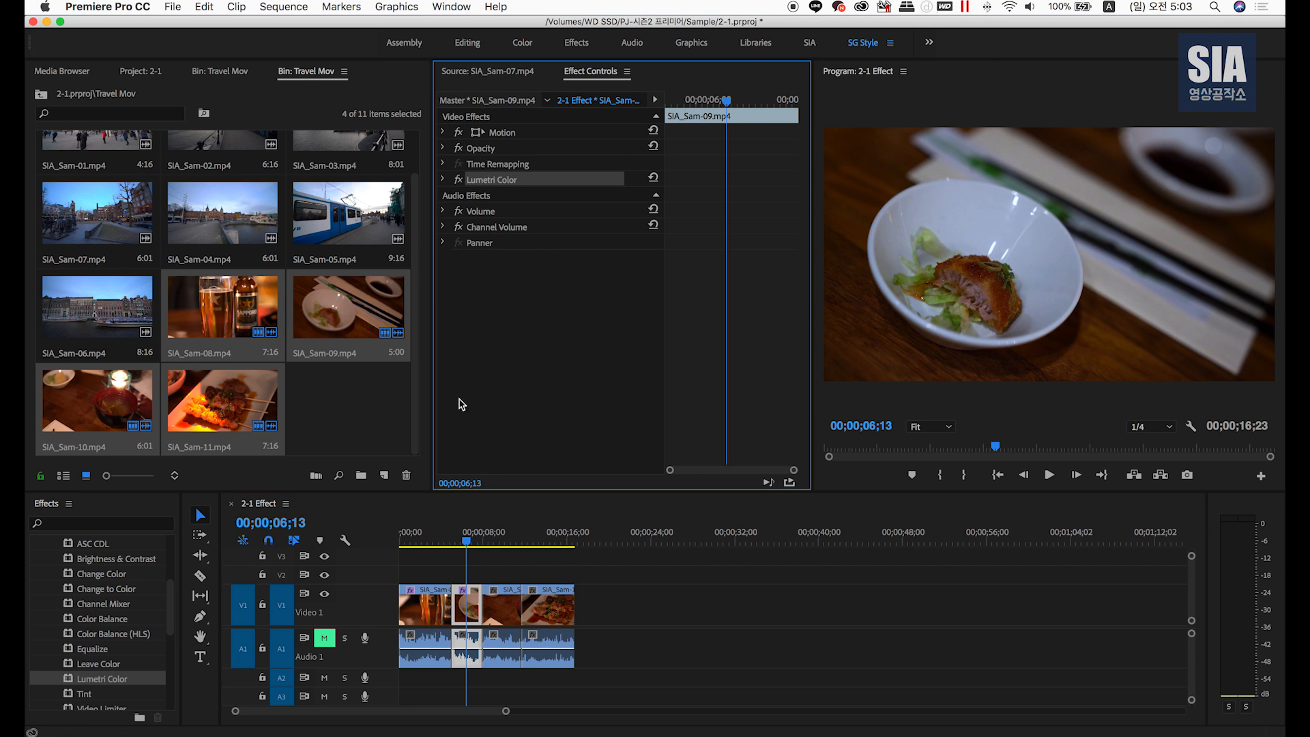
pyautogui.click(424, 614)
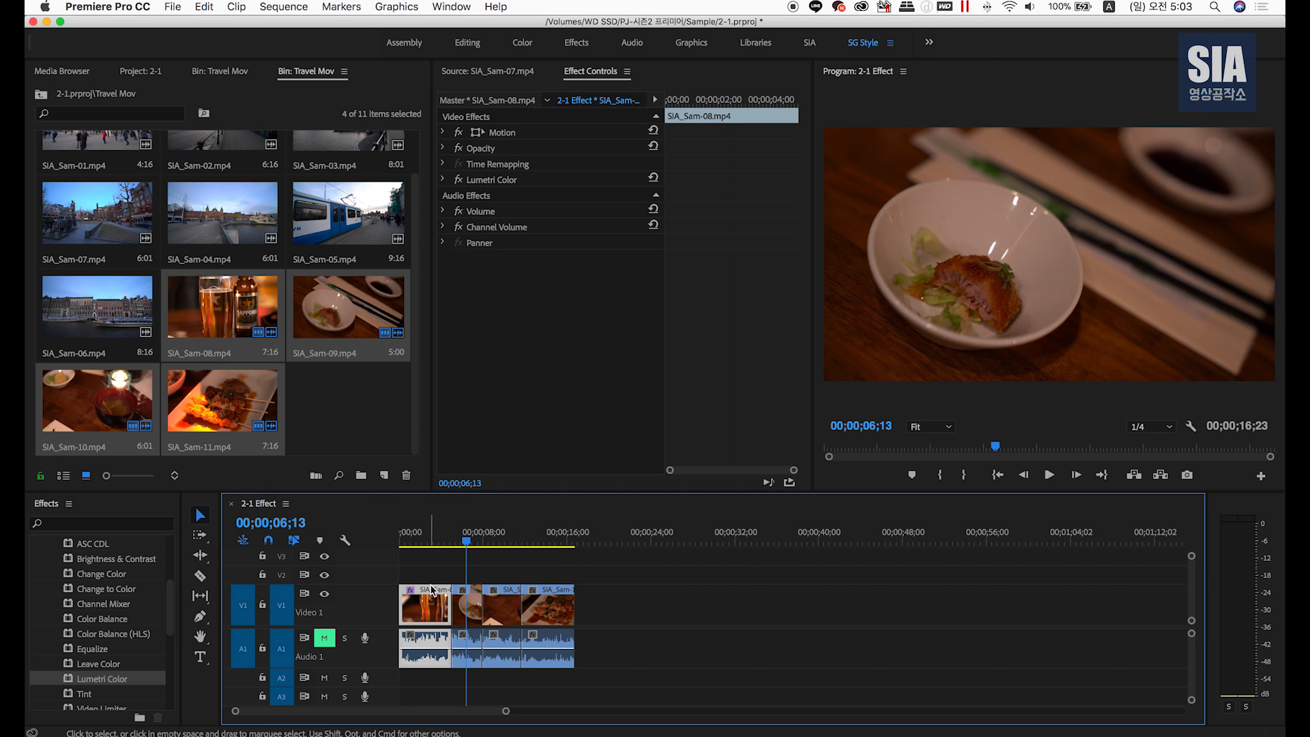
pyautogui.click(497, 182)
pyautogui.press('Delete')
pyautogui.click(622, 606)
pyautogui.moveTo(640, 632); pyautogui.dragTo(430, 553)
pyautogui.click(615, 617)
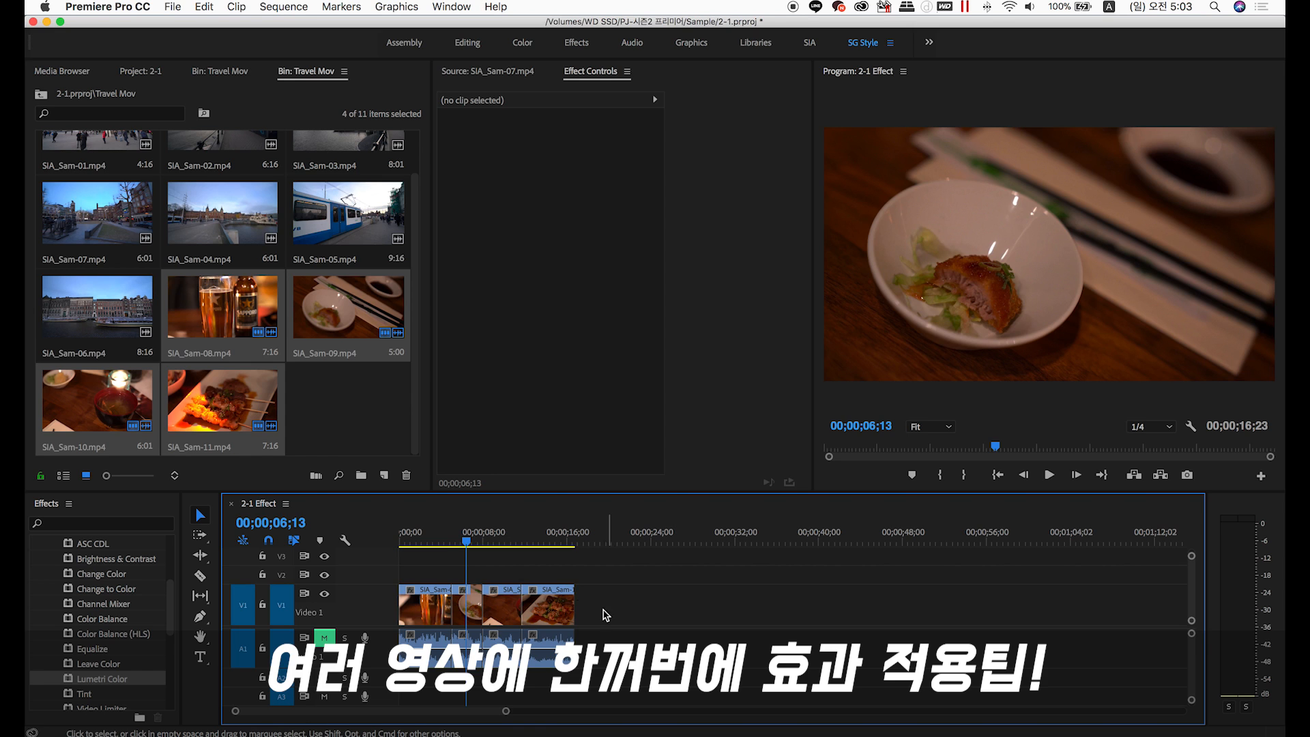
# Step: Reduce the V1 track height slightly and collapse the Color Correction folder in the list of video effects
pyautogui.moveTo(389, 587)
pyautogui.mouseDown()
pyautogui.moveTo(387, 604)
pyautogui.moveTo(386, 591)
pyautogui.mouseUp()
pyautogui.moveTo(172, 623); pyautogui.dragTo(172, 572)
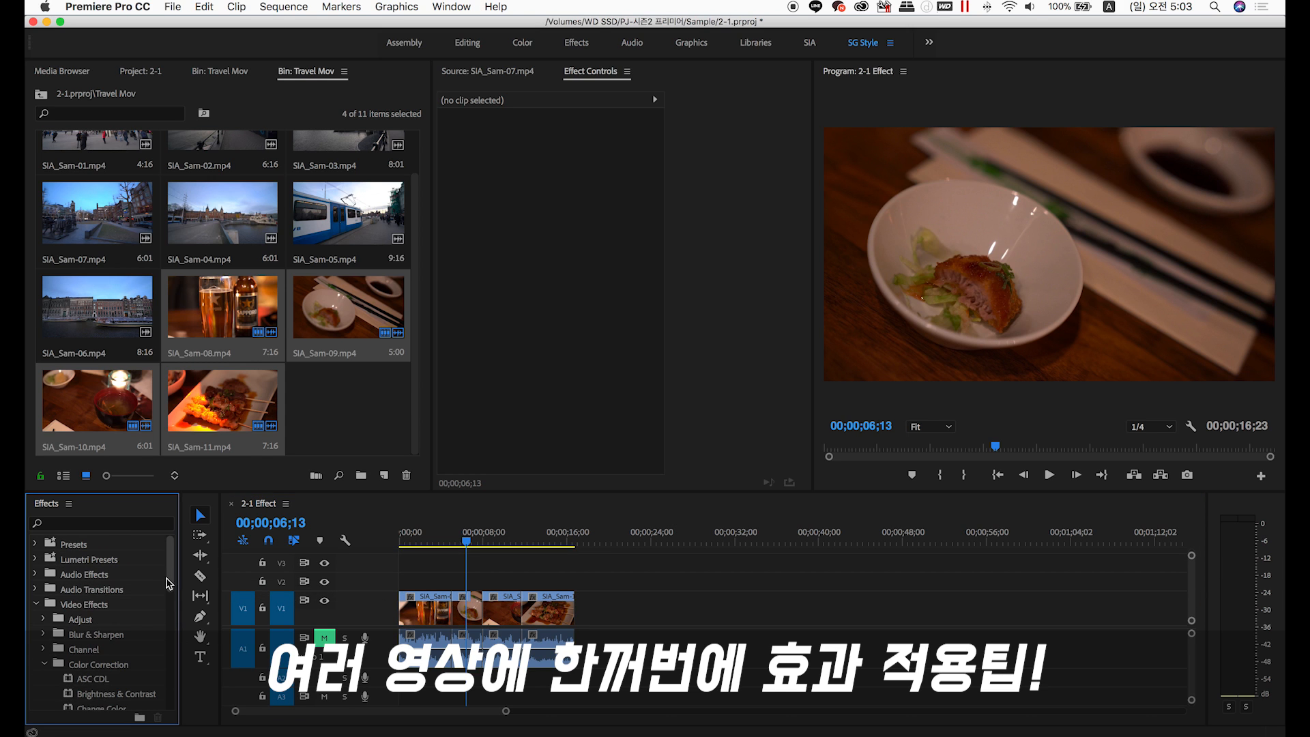
pyautogui.click(43, 664)
# Step: Create a 1920 x 1080 adjustment layer at 29.97 fps Drop-Frame with square pixels at the root of project 2-1
pyautogui.click(315, 424)
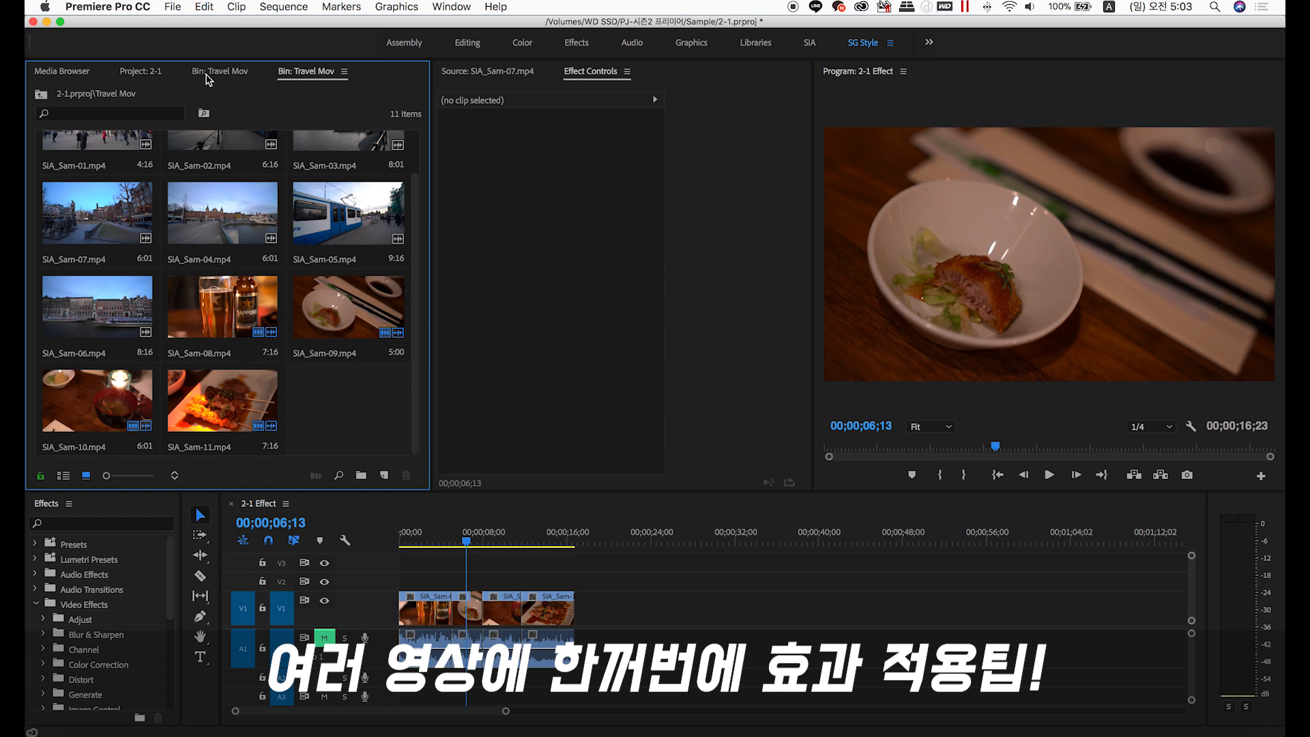
pyautogui.click(161, 73)
pyautogui.doubleClick(283, 280)
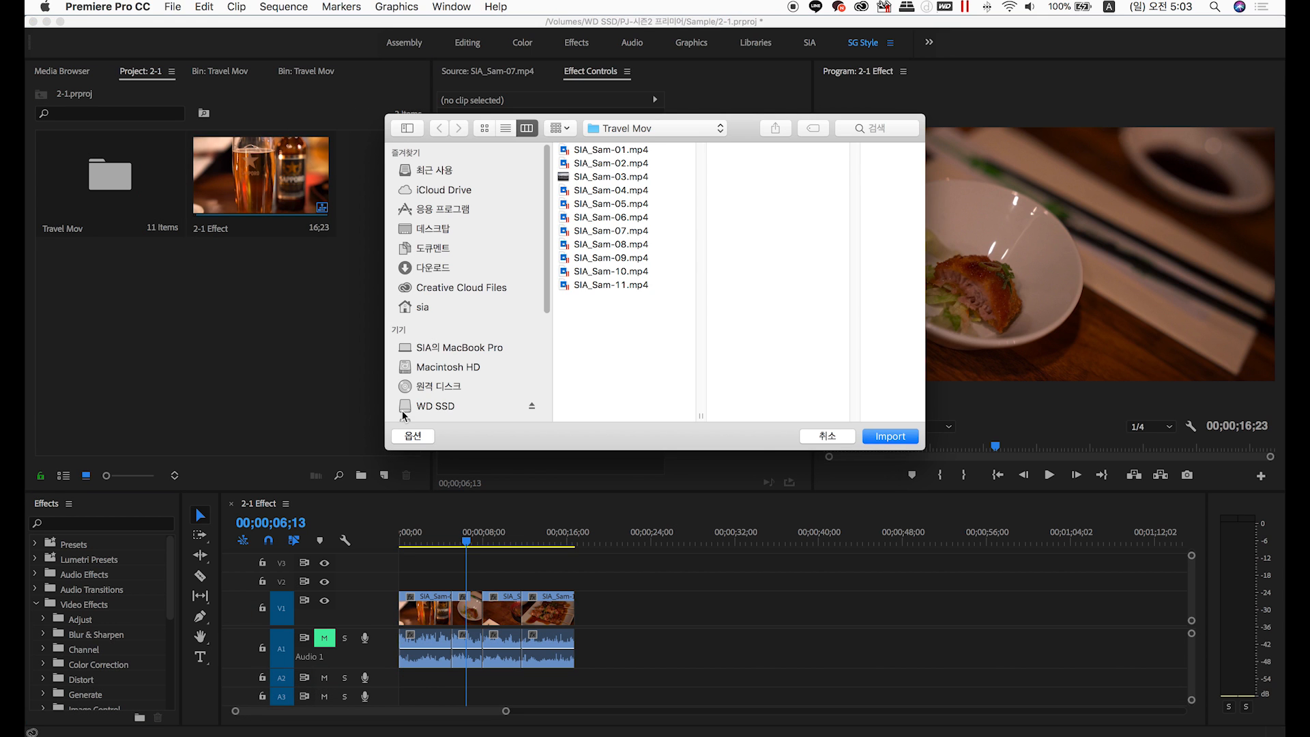
pyautogui.click(834, 439)
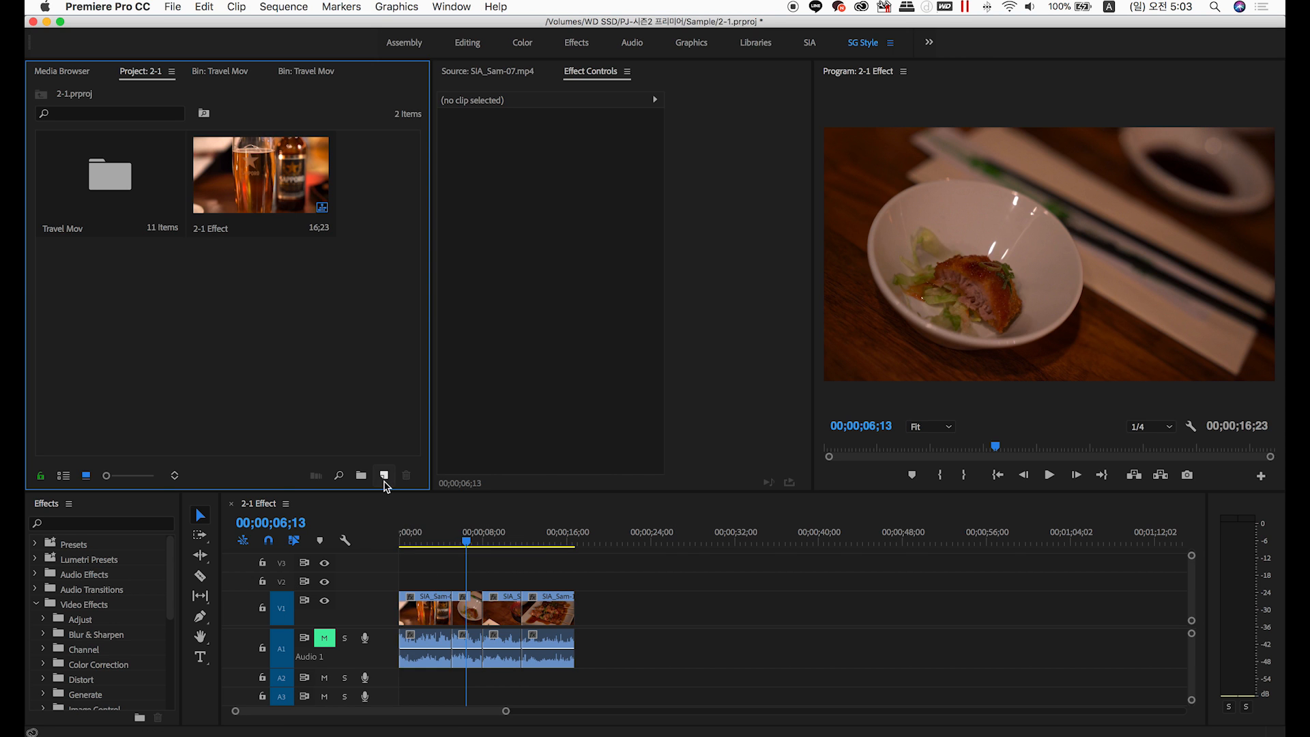
pyautogui.click(384, 476)
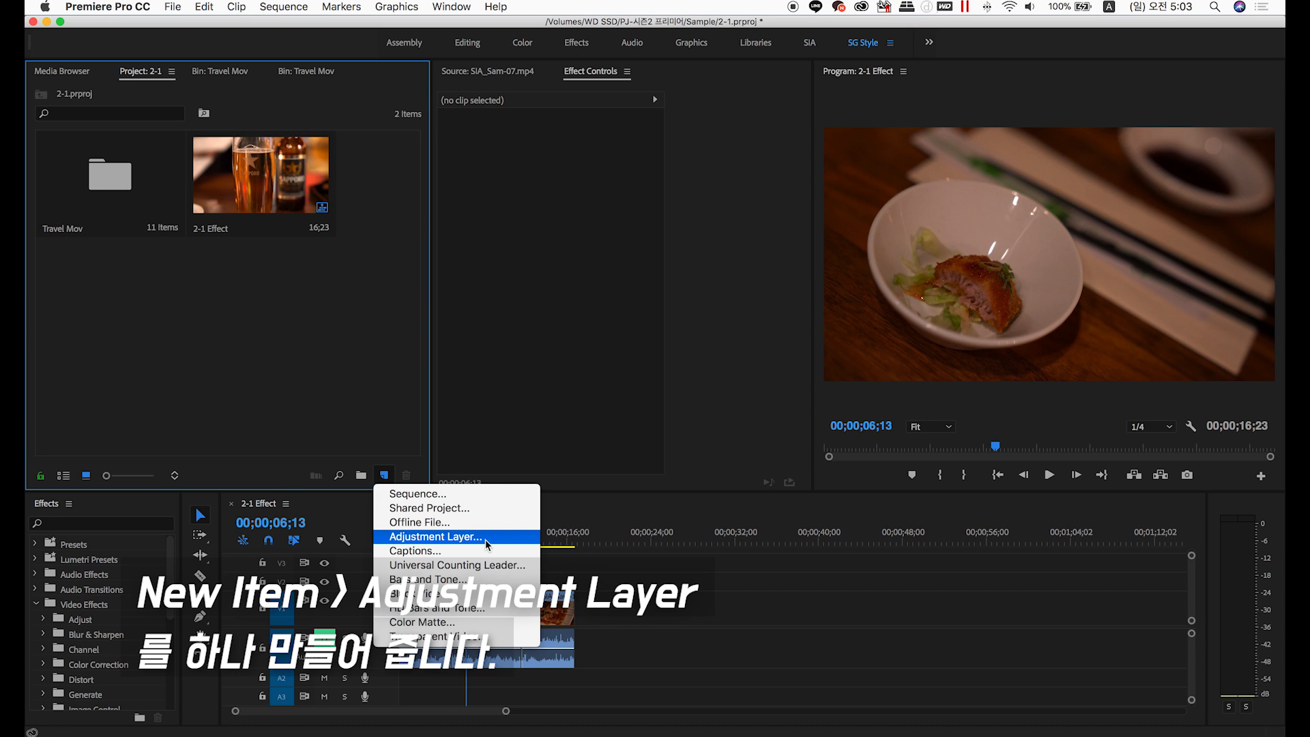
pyautogui.click(487, 539)
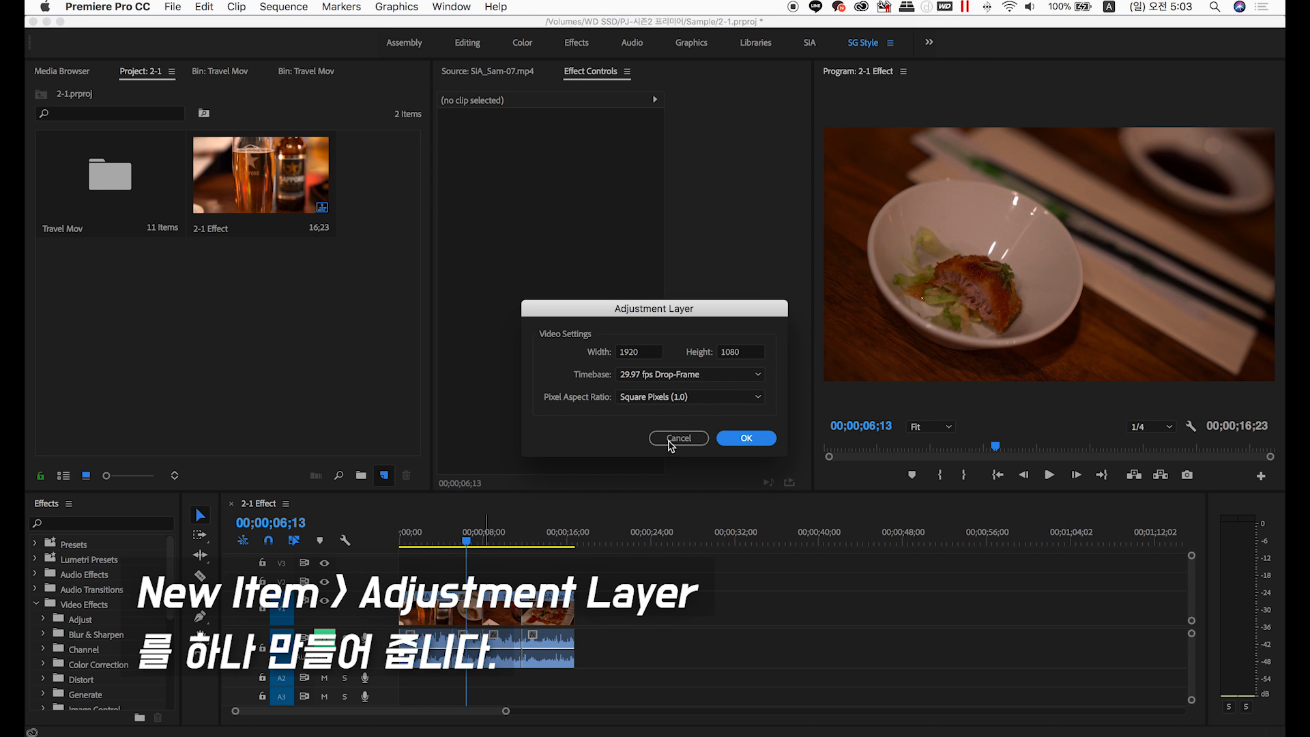
pyautogui.click(746, 437)
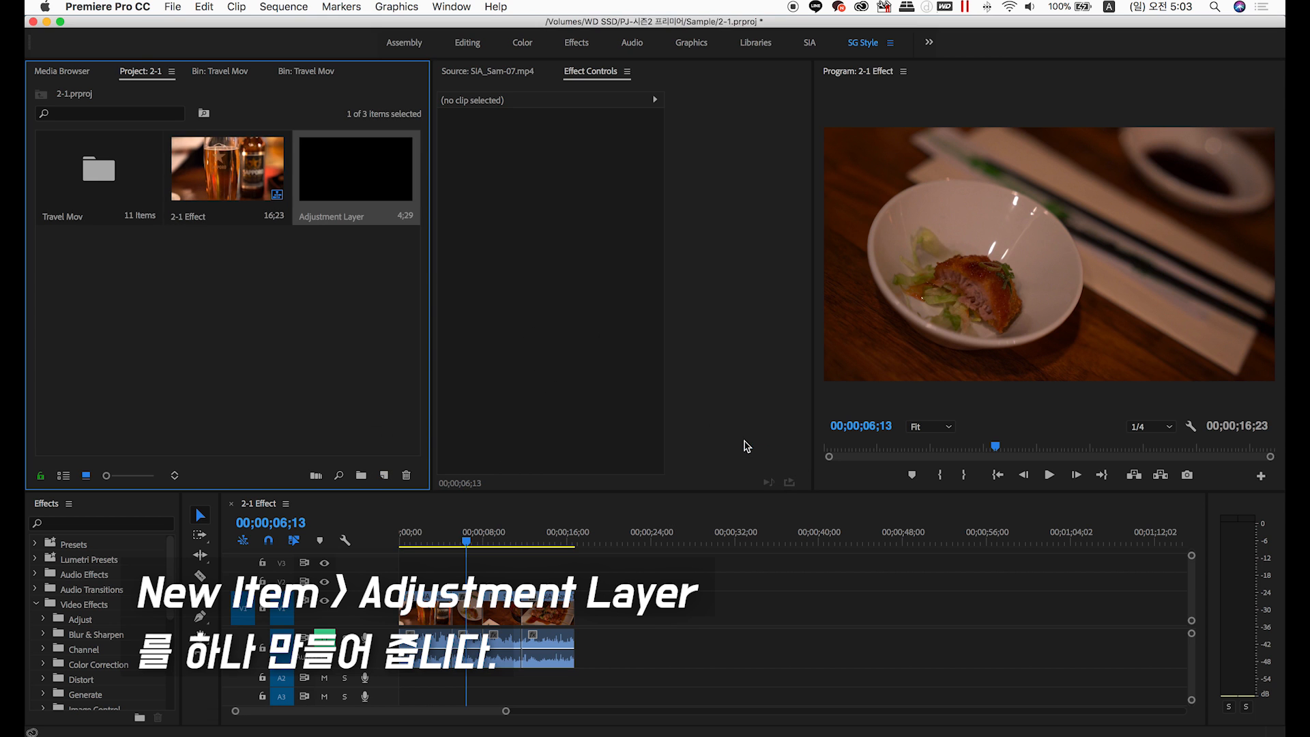
# Step: Place the adjustment layer on track V2 near the sequence start and extend it to the end of the last clip
pyautogui.moveTo(377, 187); pyautogui.dragTo(402, 580)
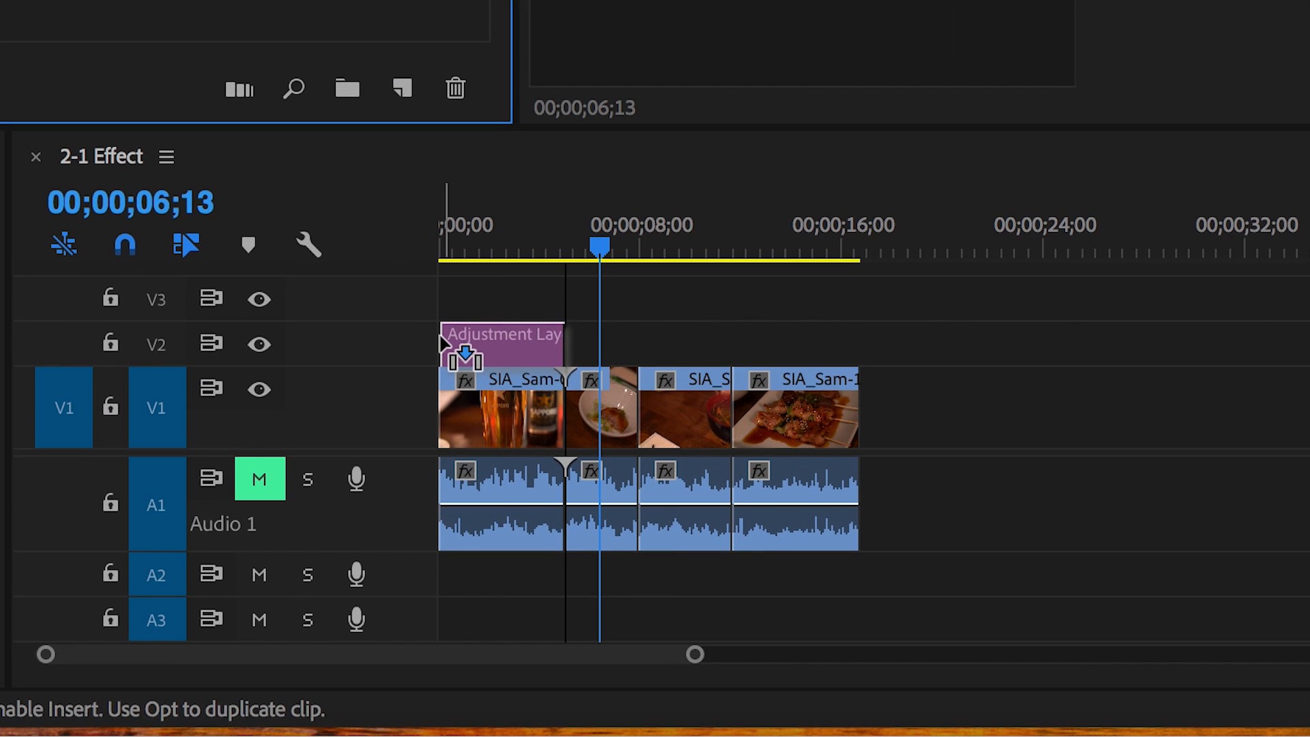
pyautogui.moveTo(442, 341); pyautogui.dragTo(444, 343)
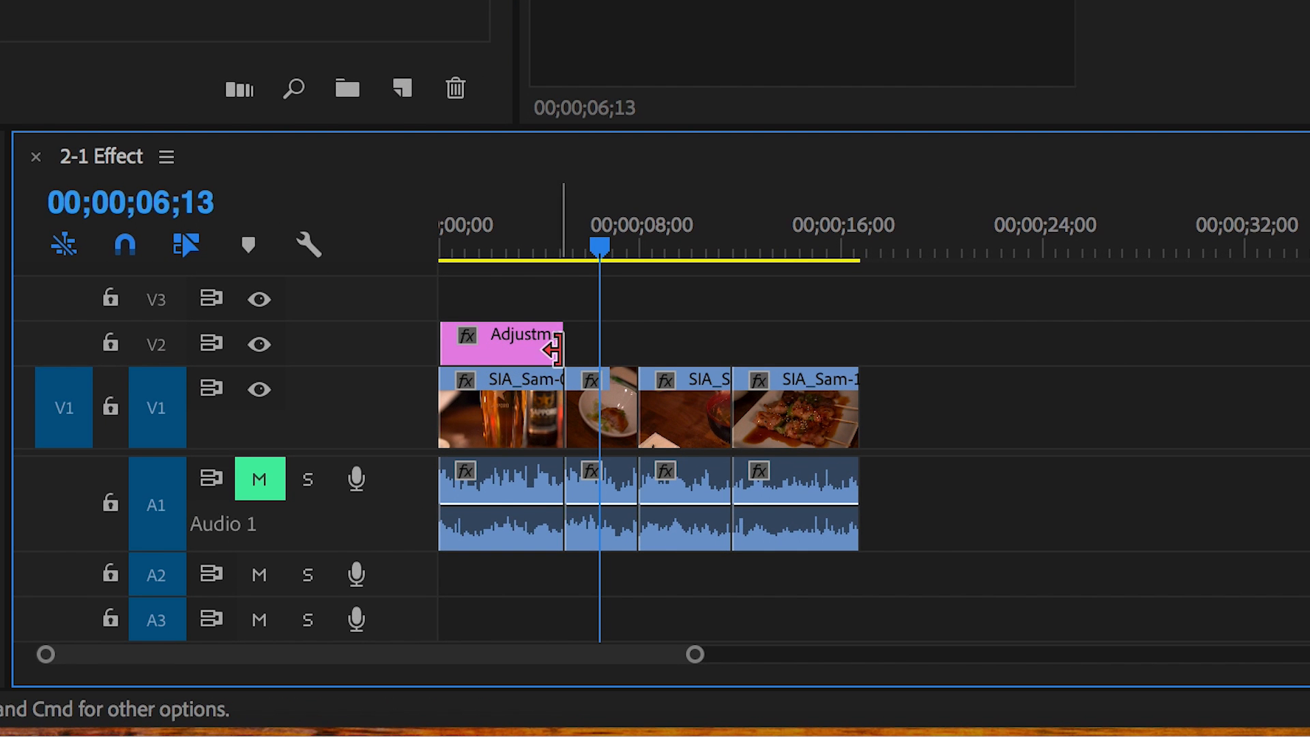
pyautogui.moveTo(557, 350); pyautogui.dragTo(857, 363)
pyautogui.click(712, 337)
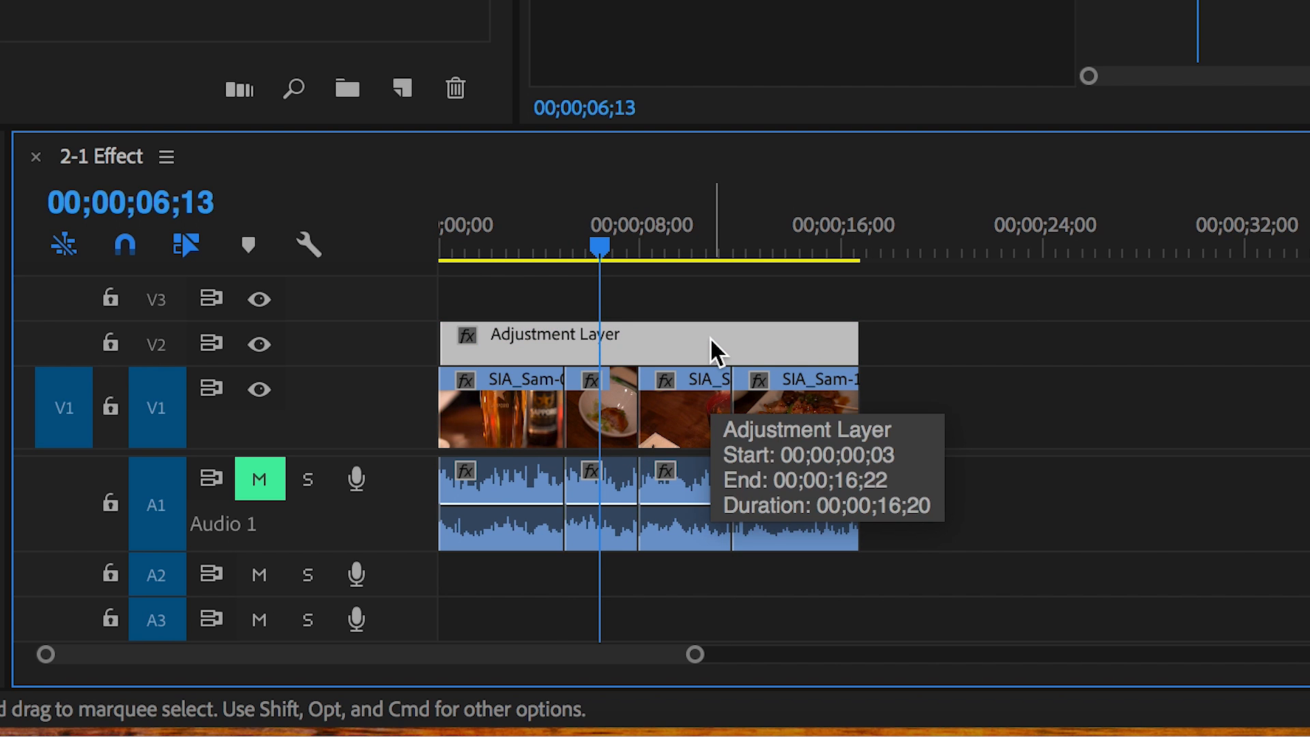
# Step: Move the playhead to 00;00;04;09 and apply the Lumetri Color effect from Color Correction to the adjustment layer
pyautogui.moveTo(627, 247); pyautogui.dragTo(550, 253)
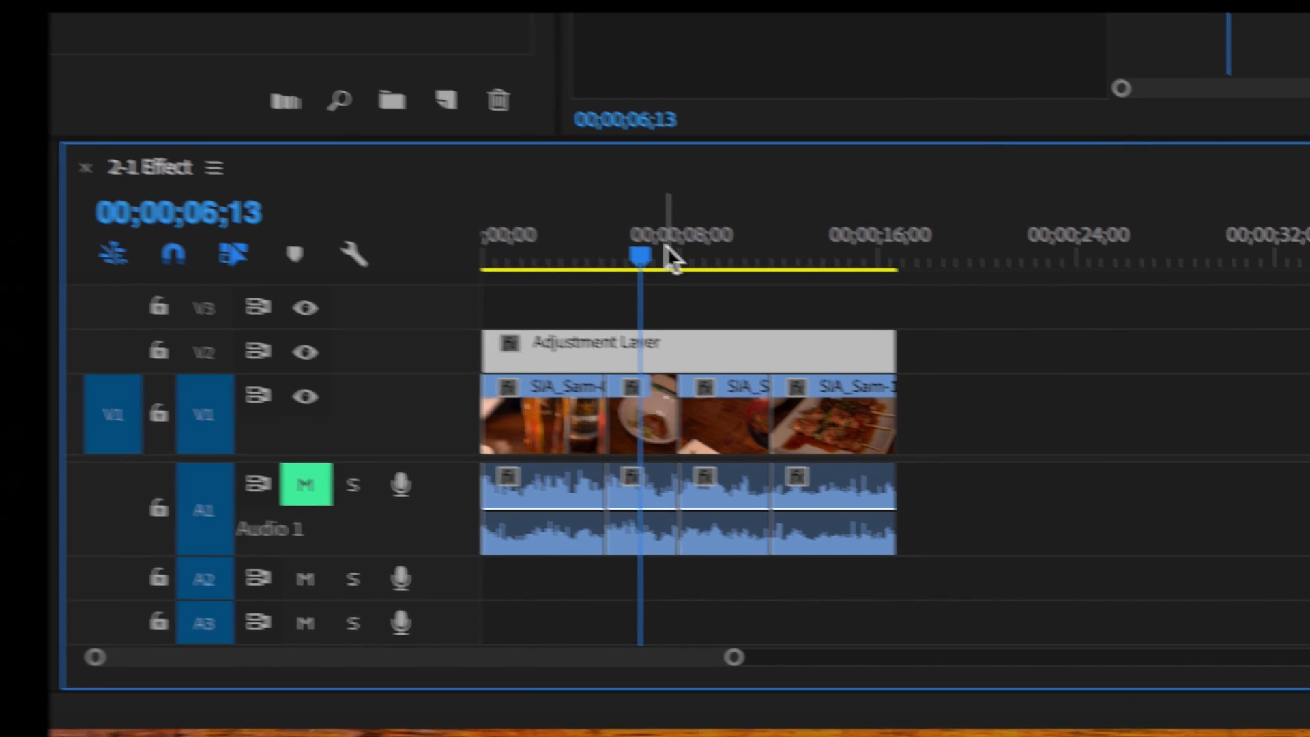
pyautogui.moveTo(885, 345); pyautogui.dragTo(882, 345)
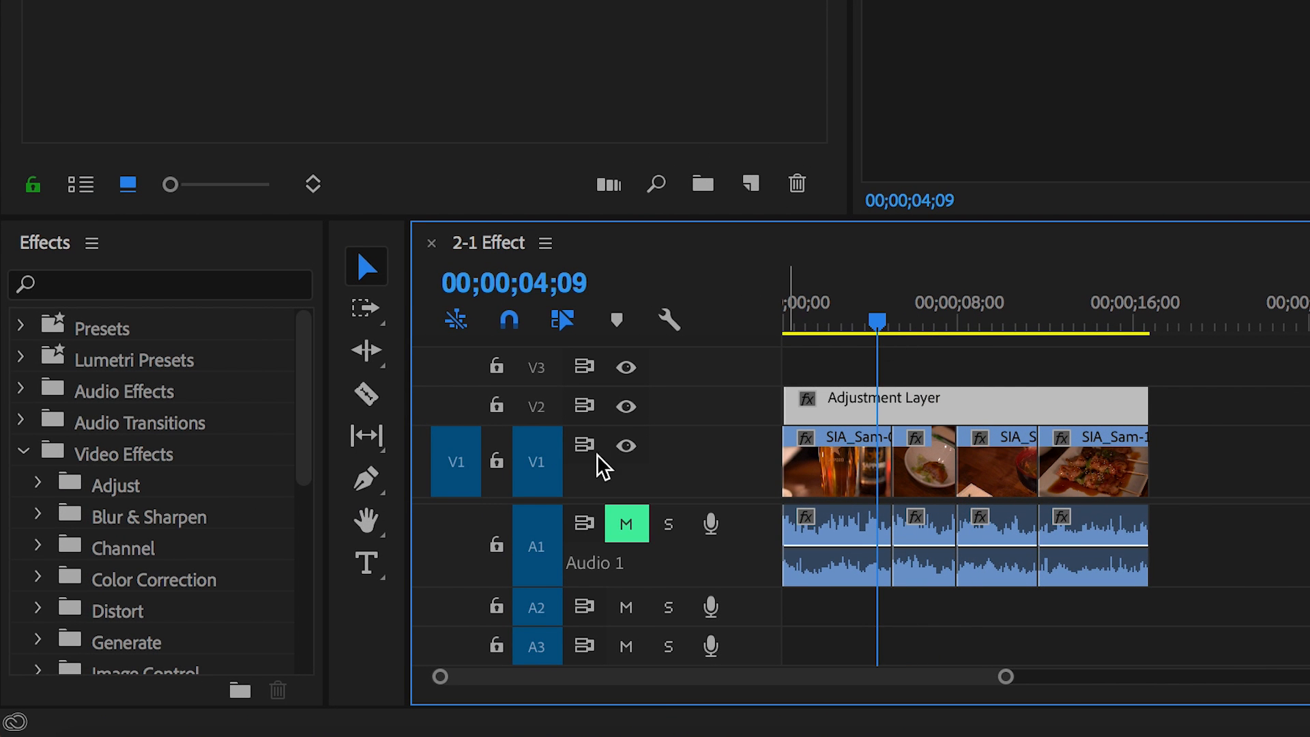
pyautogui.click(627, 408)
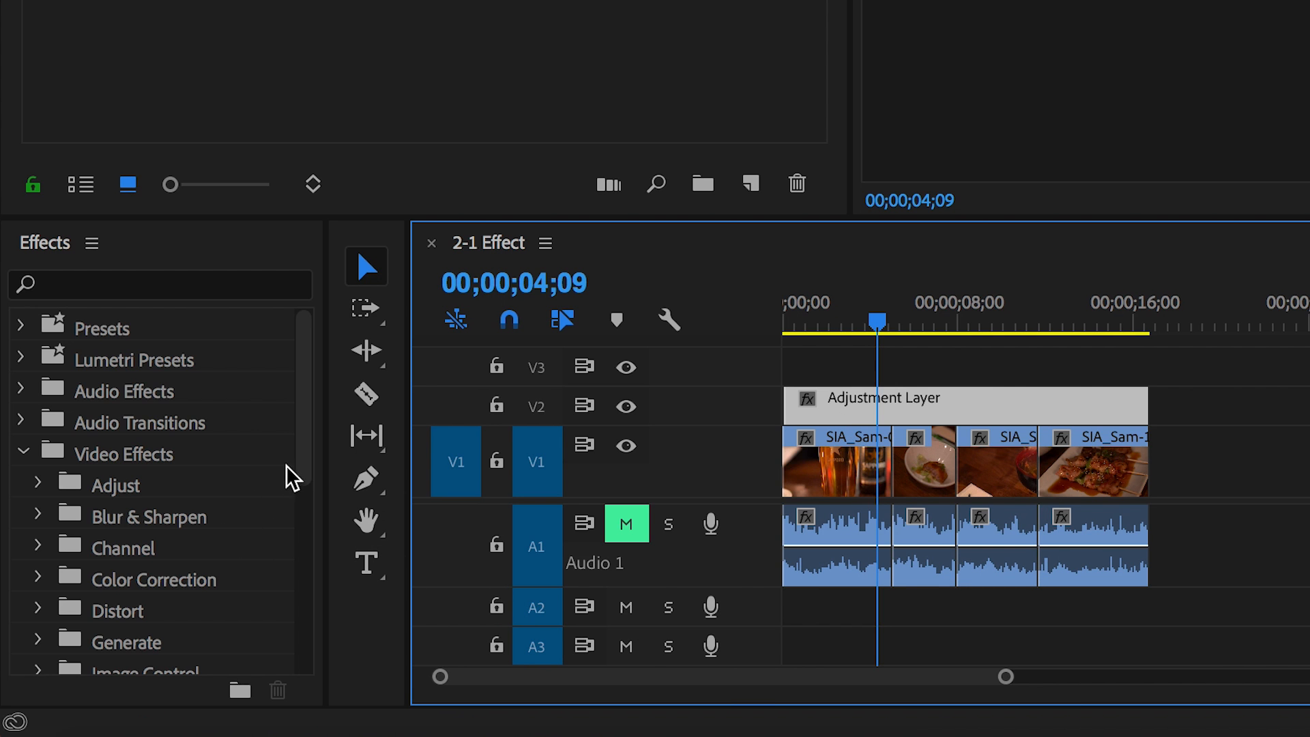
pyautogui.moveTo(307, 459); pyautogui.dragTo(316, 530)
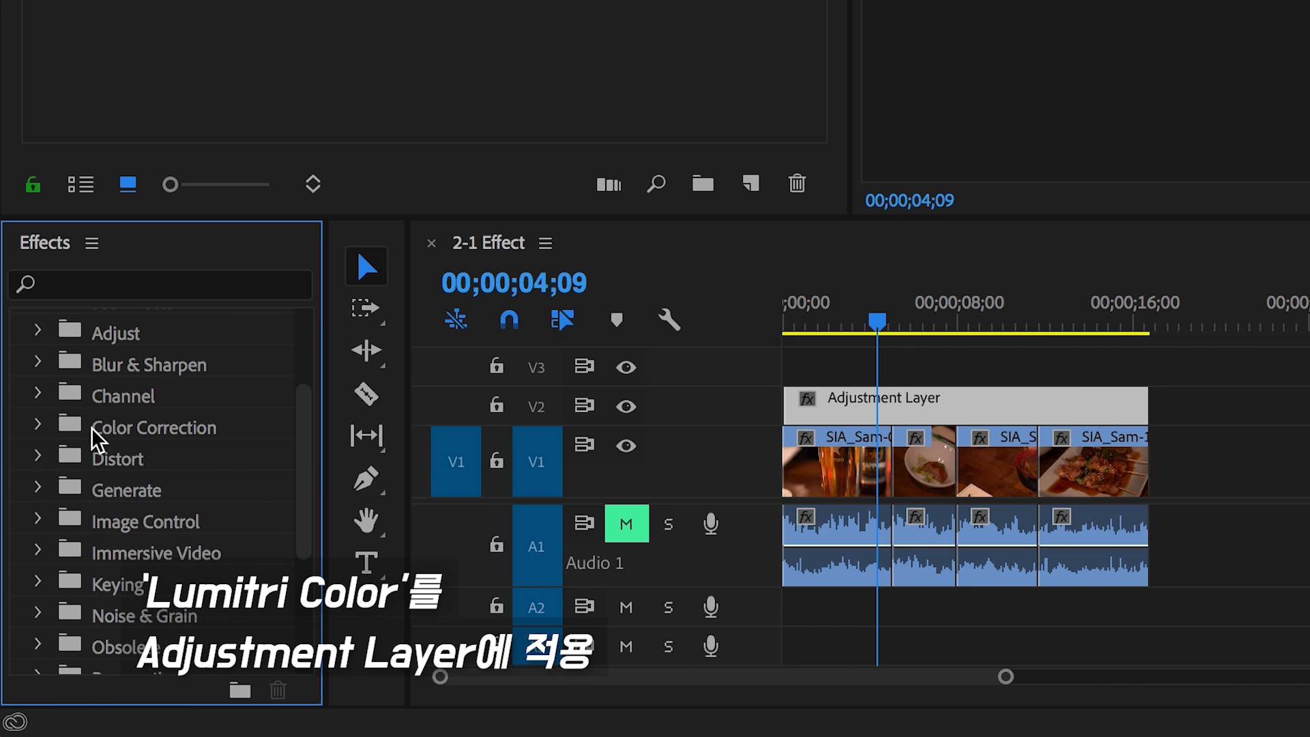
pyautogui.click(40, 429)
pyautogui.scroll(-5, 190, 535)
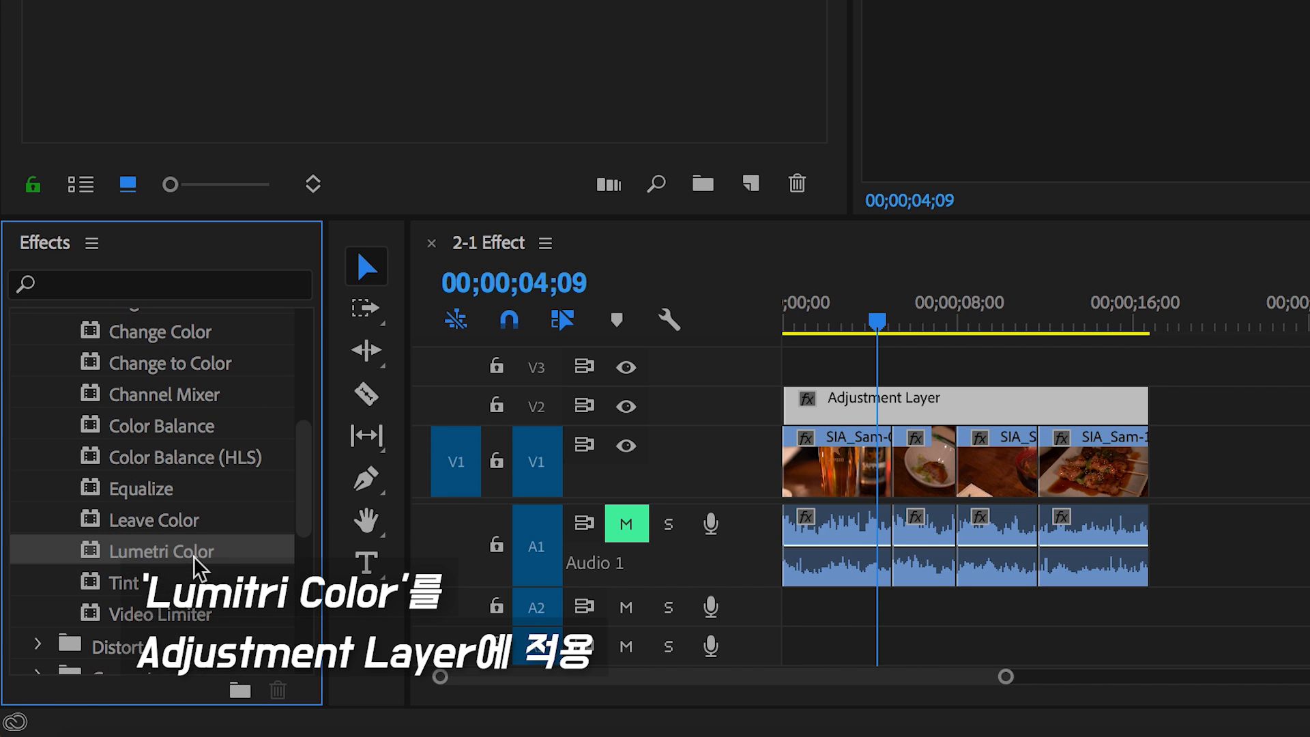
pyautogui.moveTo(196, 556); pyautogui.dragTo(880, 415)
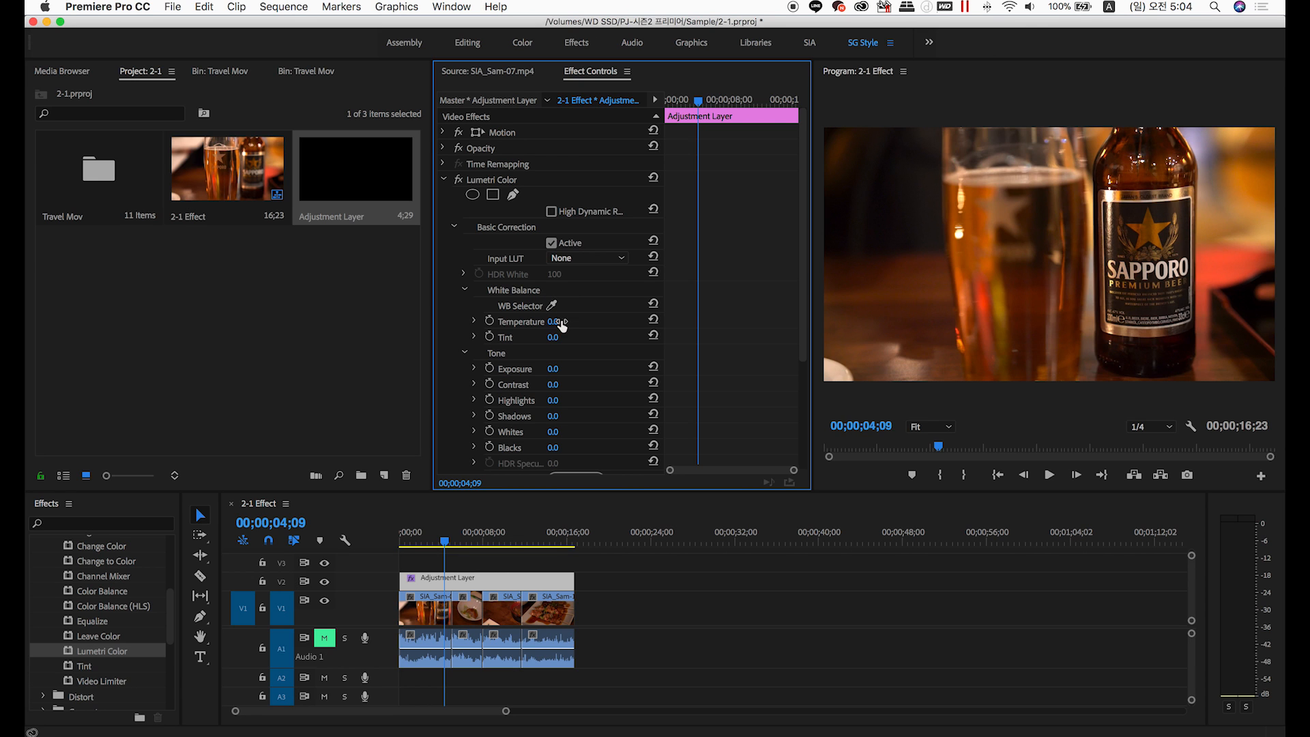
# Step: Set the adjustment layer's Lumetri temperature to -100.0 and brighten its RGB curve with a raised upper point and a lower control point
pyautogui.moveTo(555, 322); pyautogui.dragTo(540, 321)
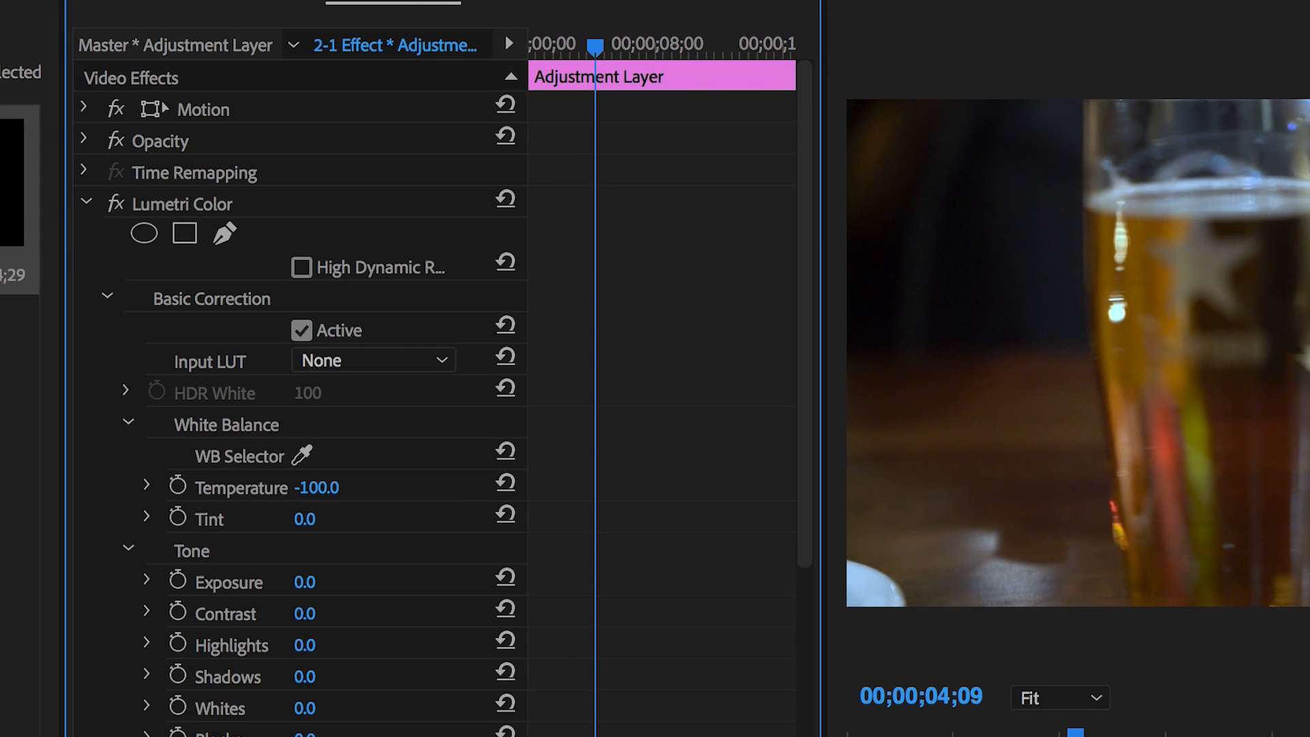
pyautogui.scroll(-5, 556, 614)
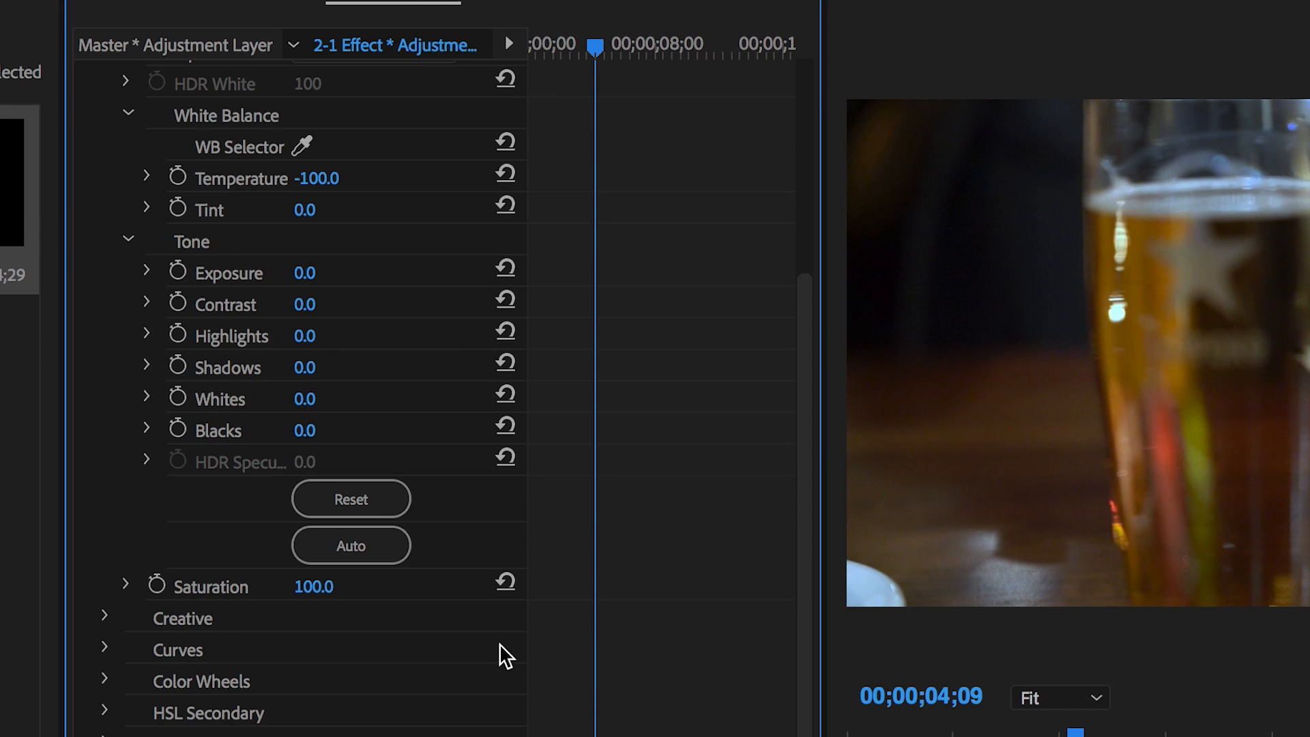
pyautogui.click(104, 648)
pyautogui.scroll(-6, 276, 715)
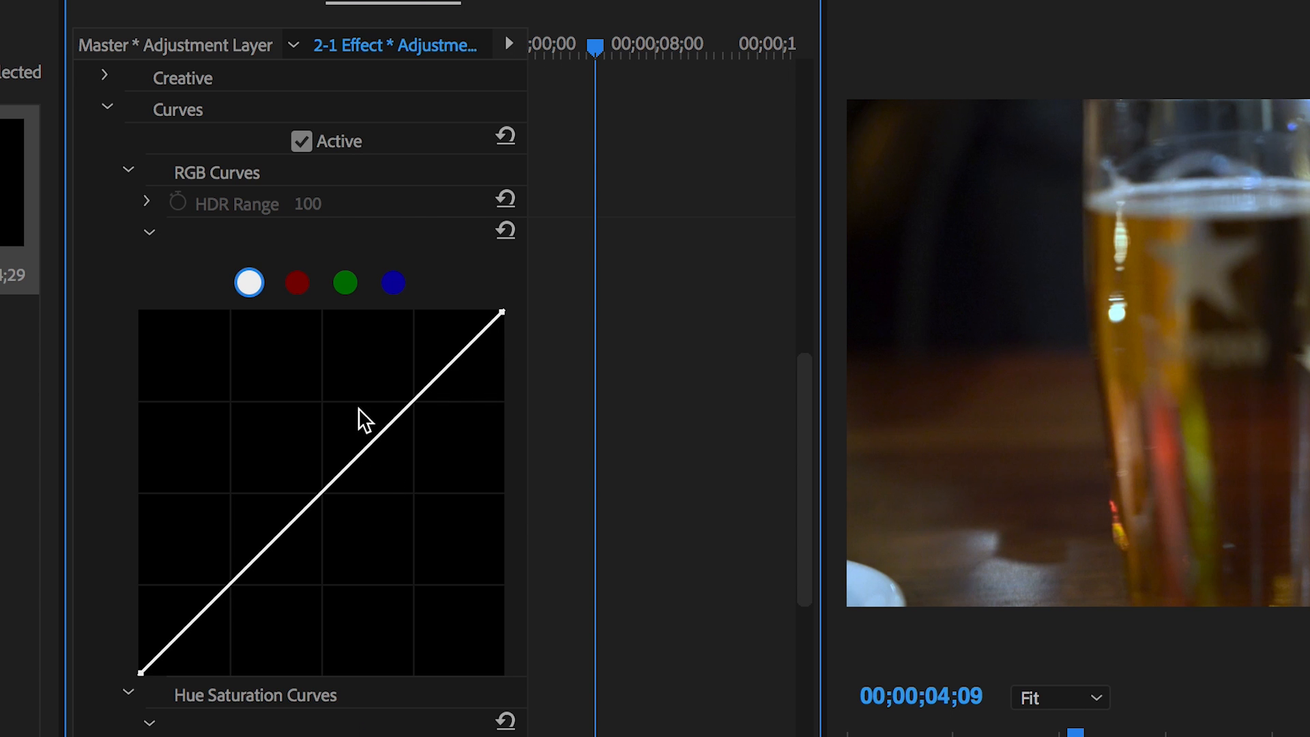
pyautogui.moveTo(359, 430); pyautogui.dragTo(352, 406)
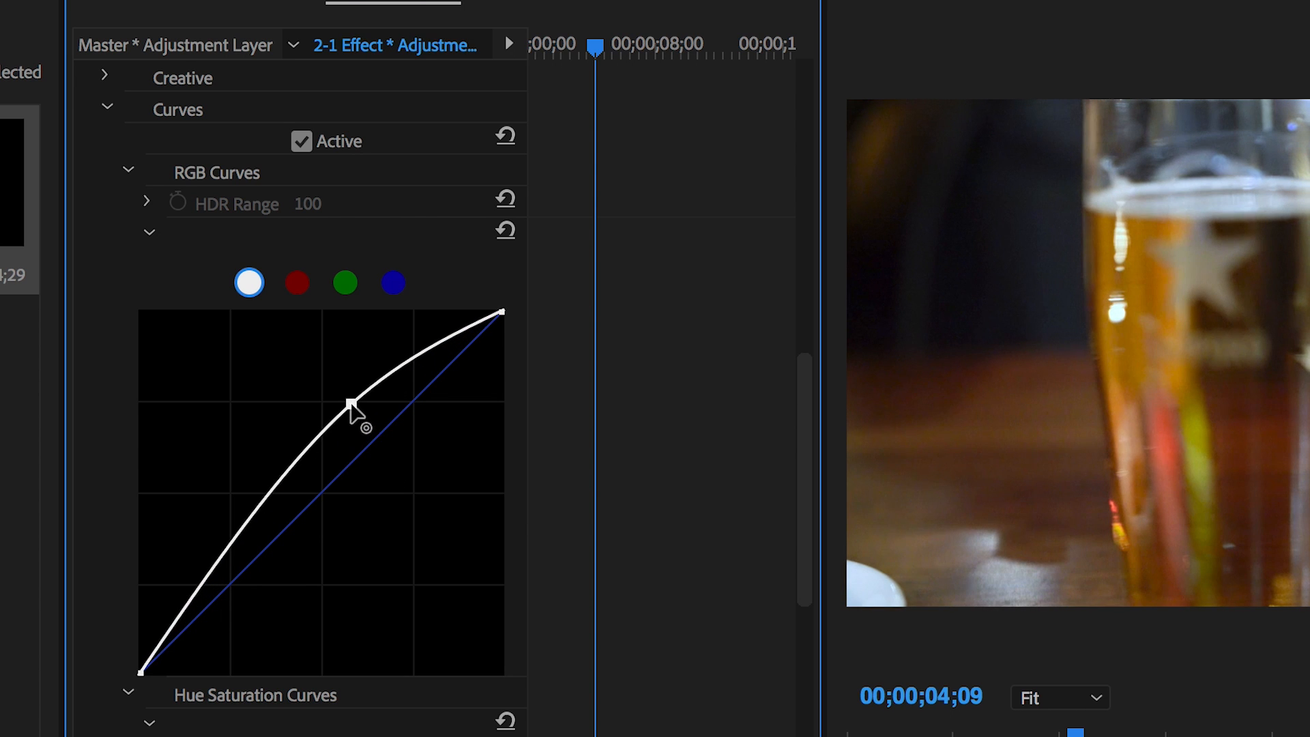
pyautogui.moveTo(279, 481); pyautogui.dragTo(243, 544)
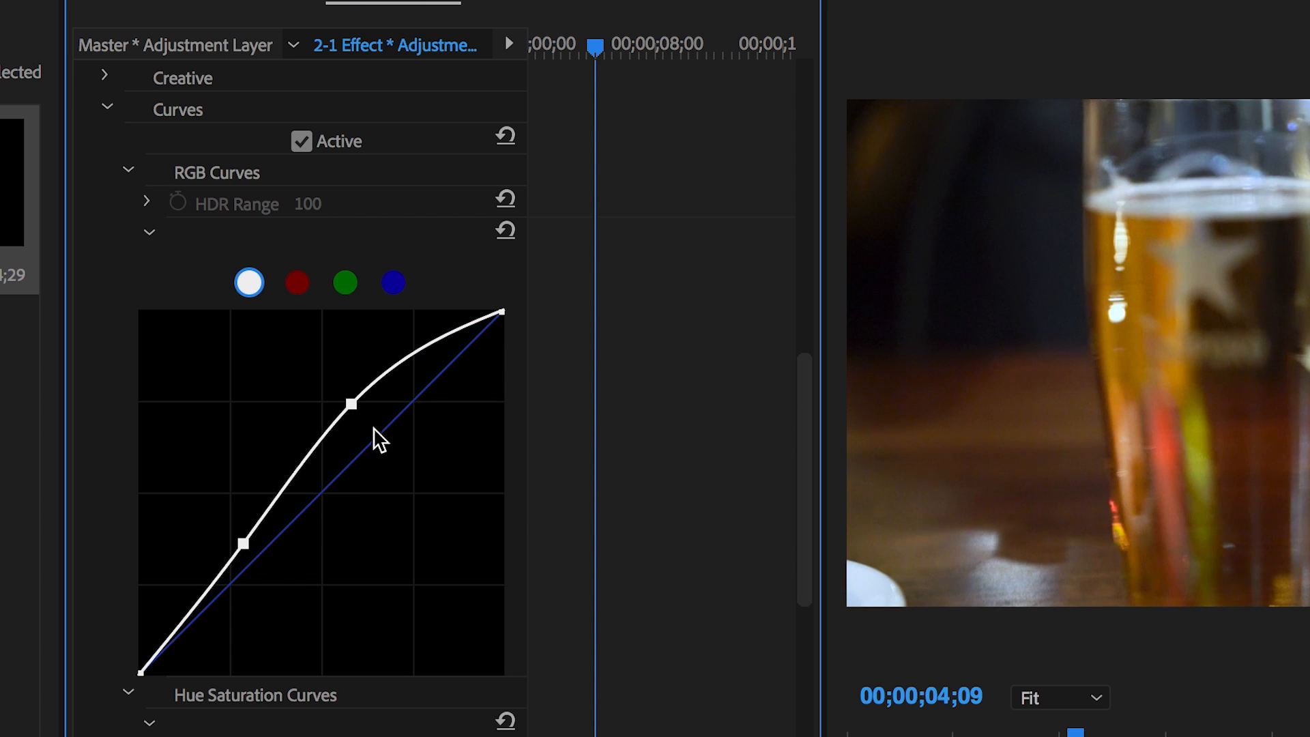
pyautogui.moveTo(351, 406); pyautogui.dragTo(354, 383)
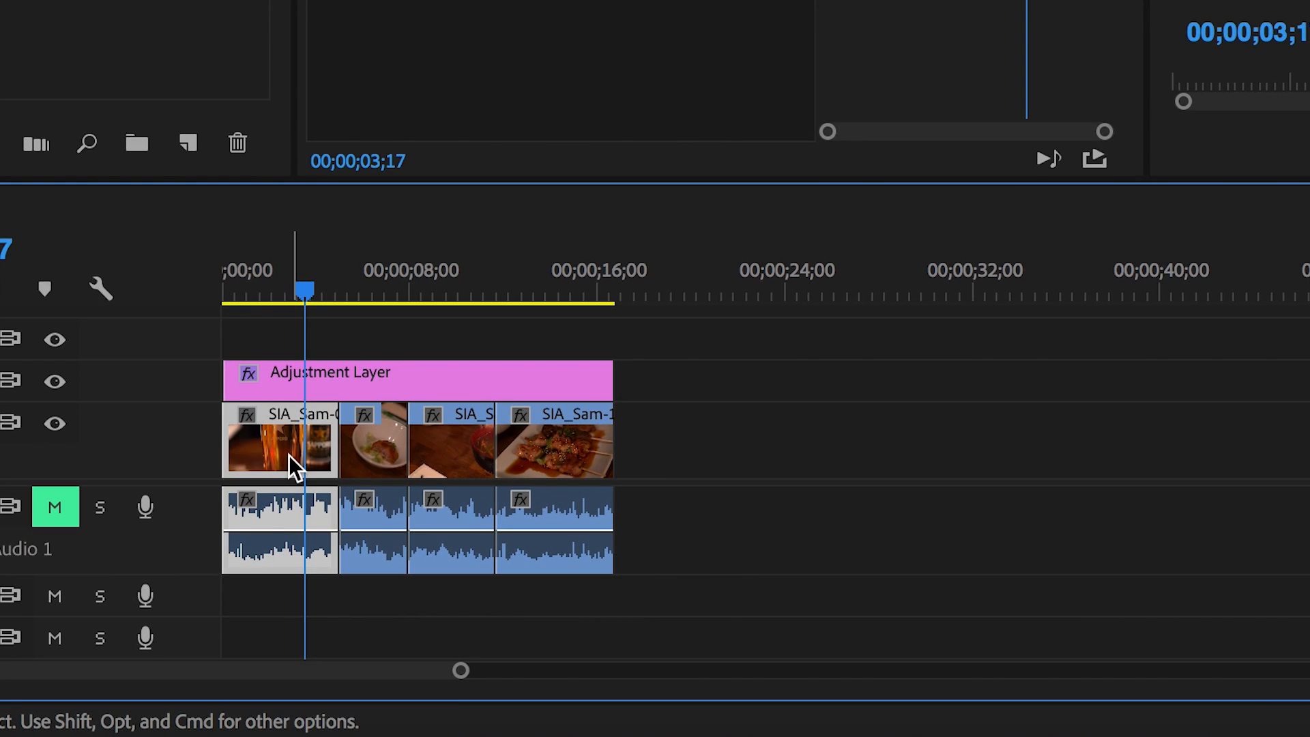
# Step: Select the clips below one after another, and reselect the adjustment layer to examine its Lumetri Color settings
pyautogui.click(383, 459)
pyautogui.click(460, 465)
pyautogui.click(542, 466)
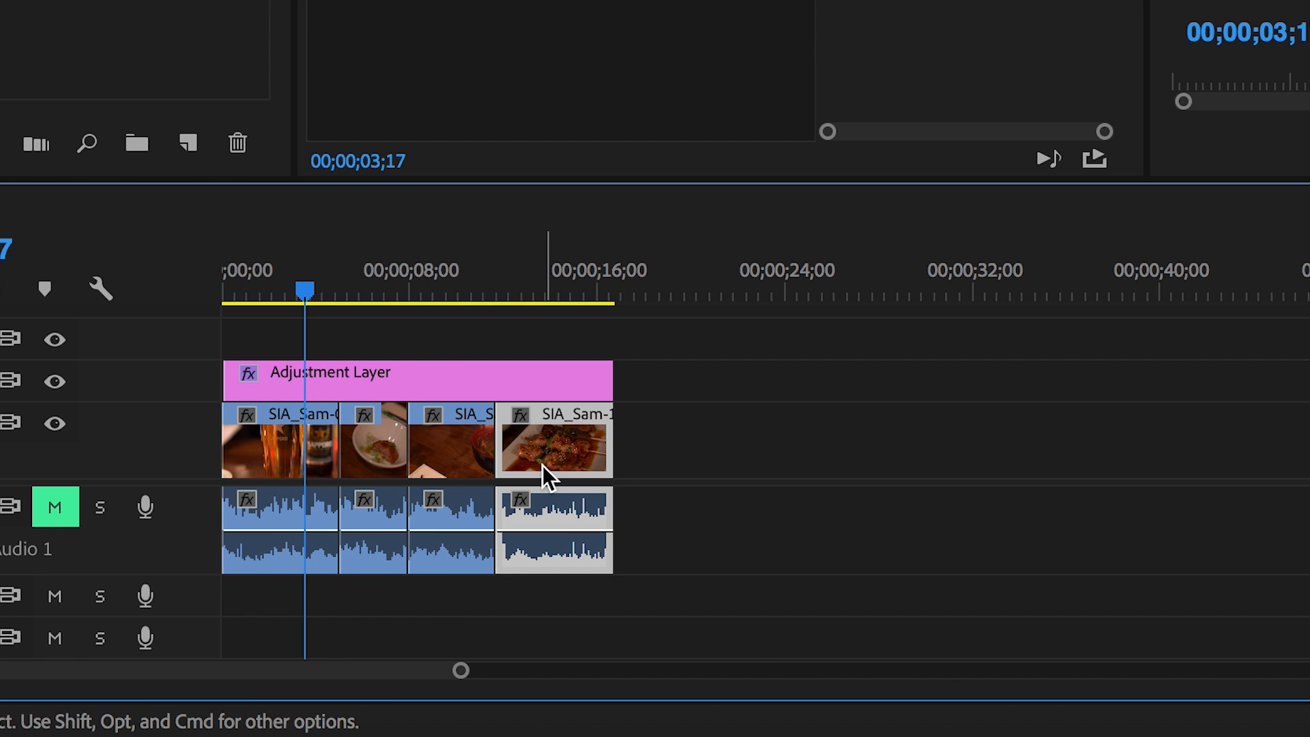
pyautogui.click(278, 437)
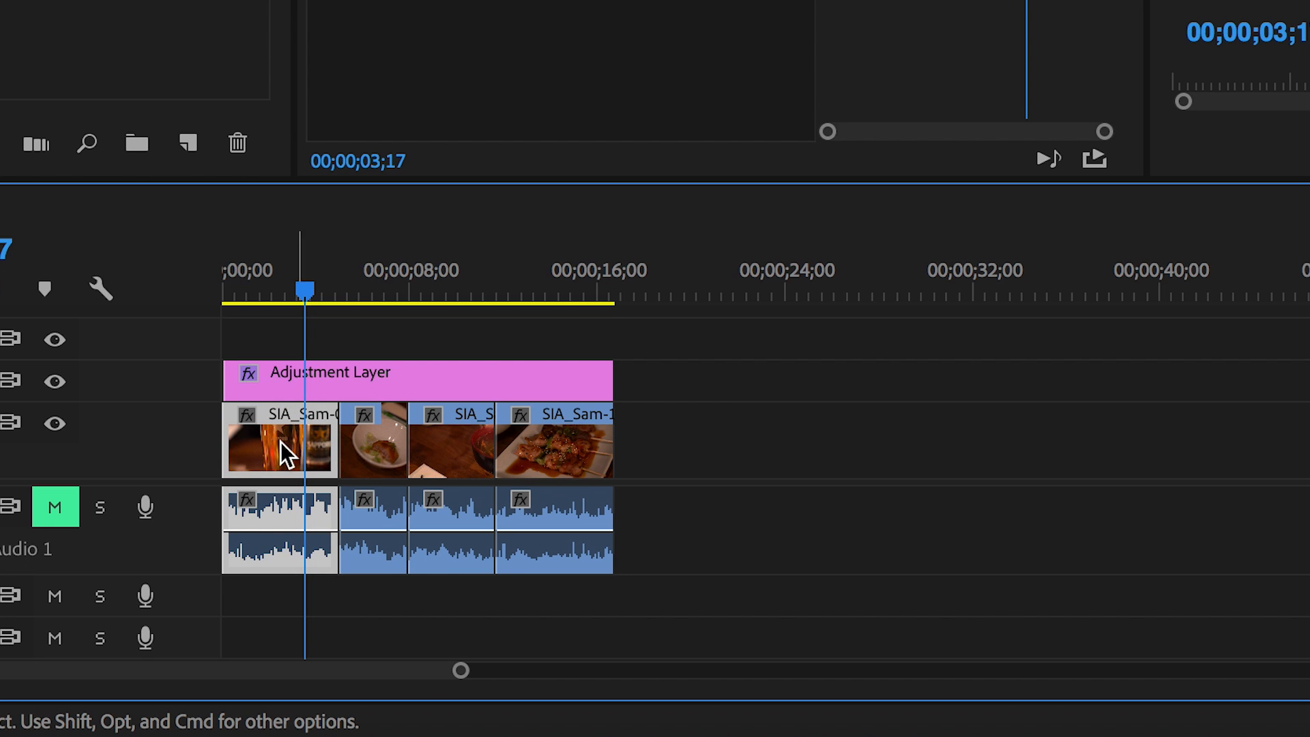
pyautogui.click(301, 383)
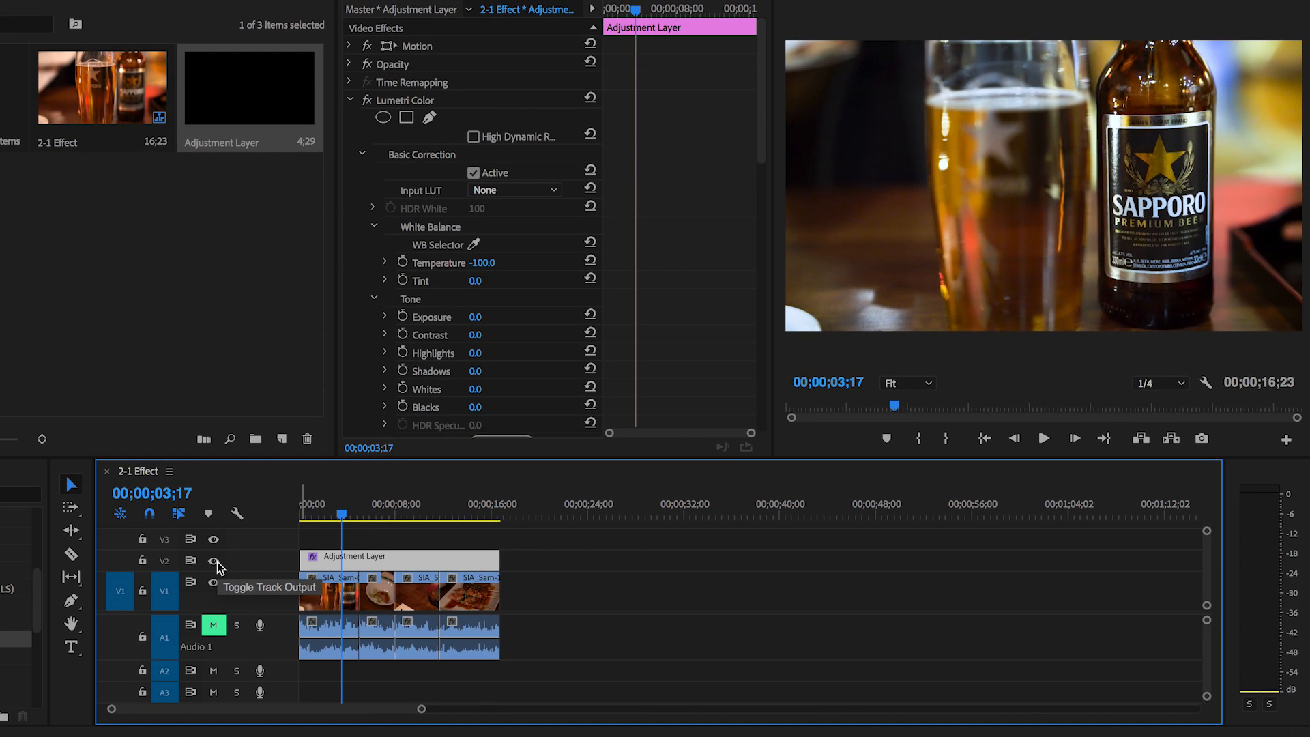
# Step: Check track V2's output and preview the adjustment layer's correction across the second and third clips
pyautogui.click(74, 404)
pyautogui.click(215, 561)
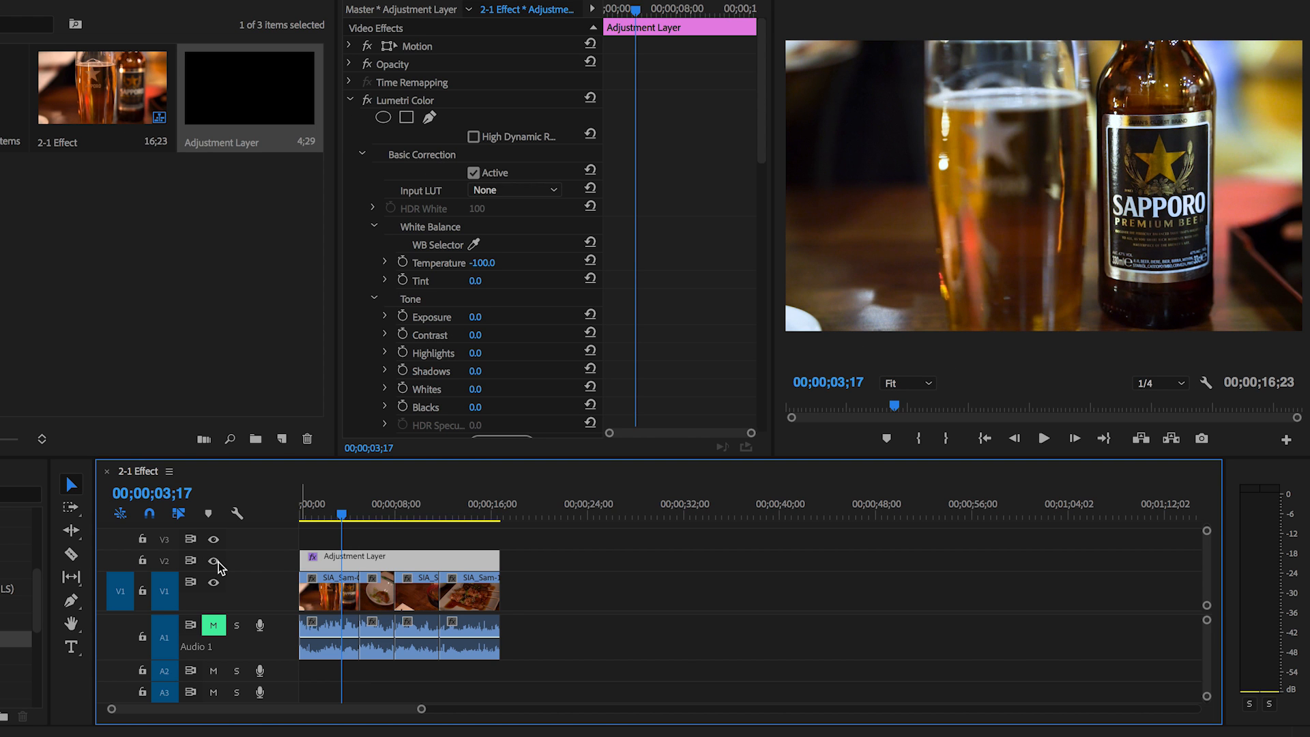
pyautogui.click(365, 514)
pyautogui.press('space')
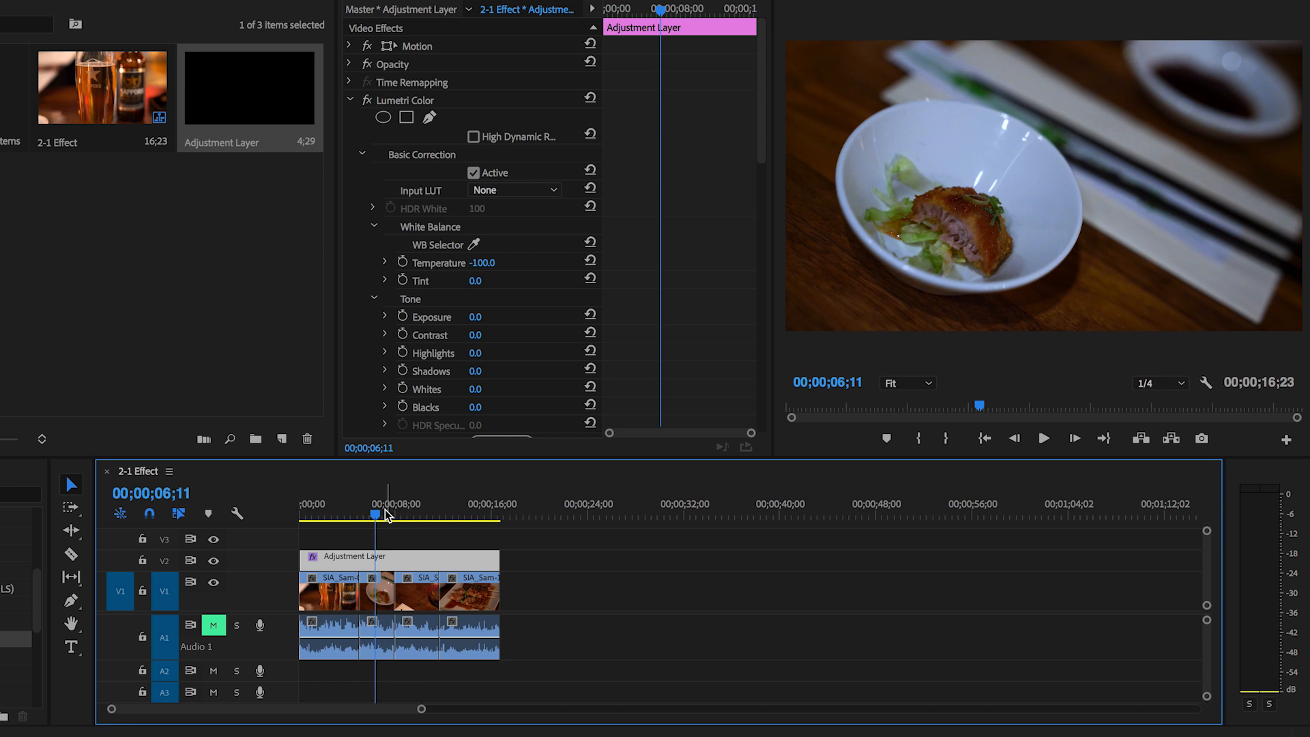
pyautogui.click(418, 517)
pyautogui.moveTo(418, 516); pyautogui.dragTo(439, 522)
# Step: Shorten the adjustment layer to the end of the second clip and compare the covered clips with the uncovered third clip at 00;00;09;05
pyautogui.moveTo(495, 561); pyautogui.dragTo(394, 562)
pyautogui.click(322, 513)
pyautogui.moveTo(323, 512); pyautogui.dragTo(410, 519)
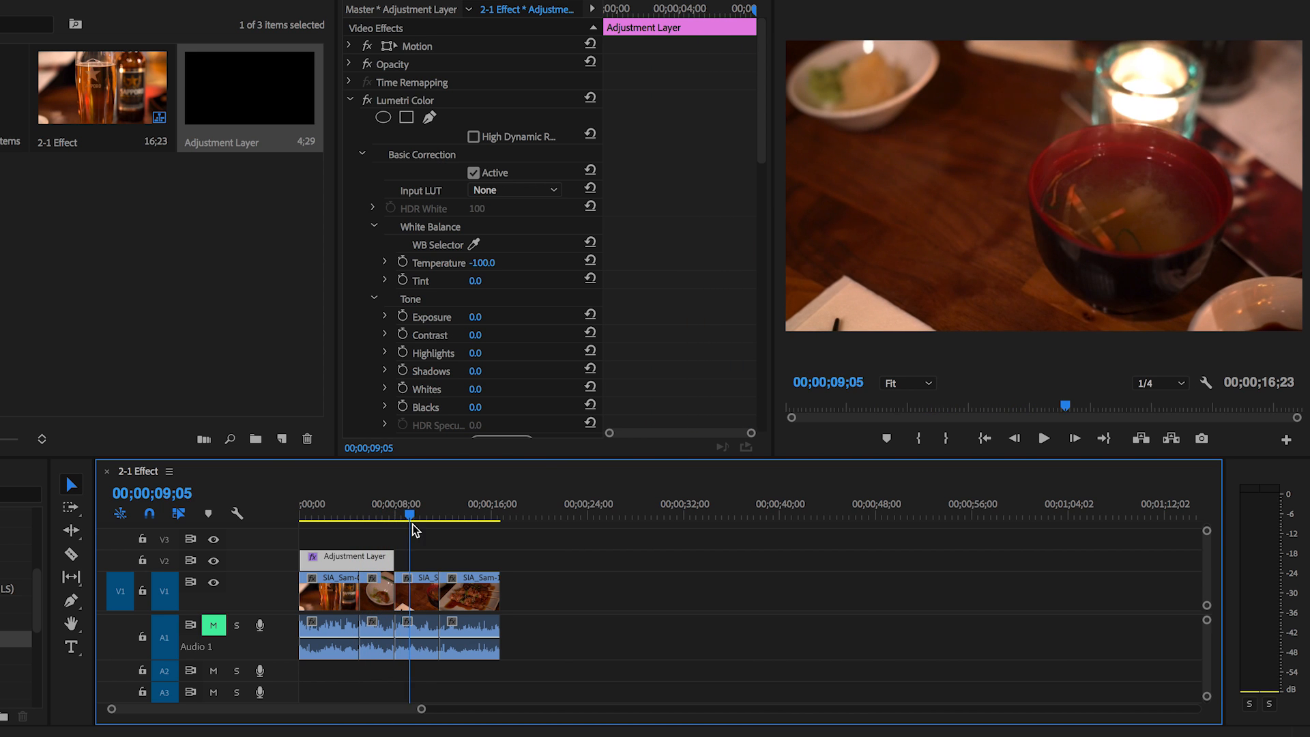
# Step: Extend the adjustment layer to the end of the last clip and preview the correction on the third and fourth clips
pyautogui.moveTo(389, 561); pyautogui.dragTo(489, 557)
pyautogui.moveTo(412, 515); pyautogui.dragTo(470, 519)
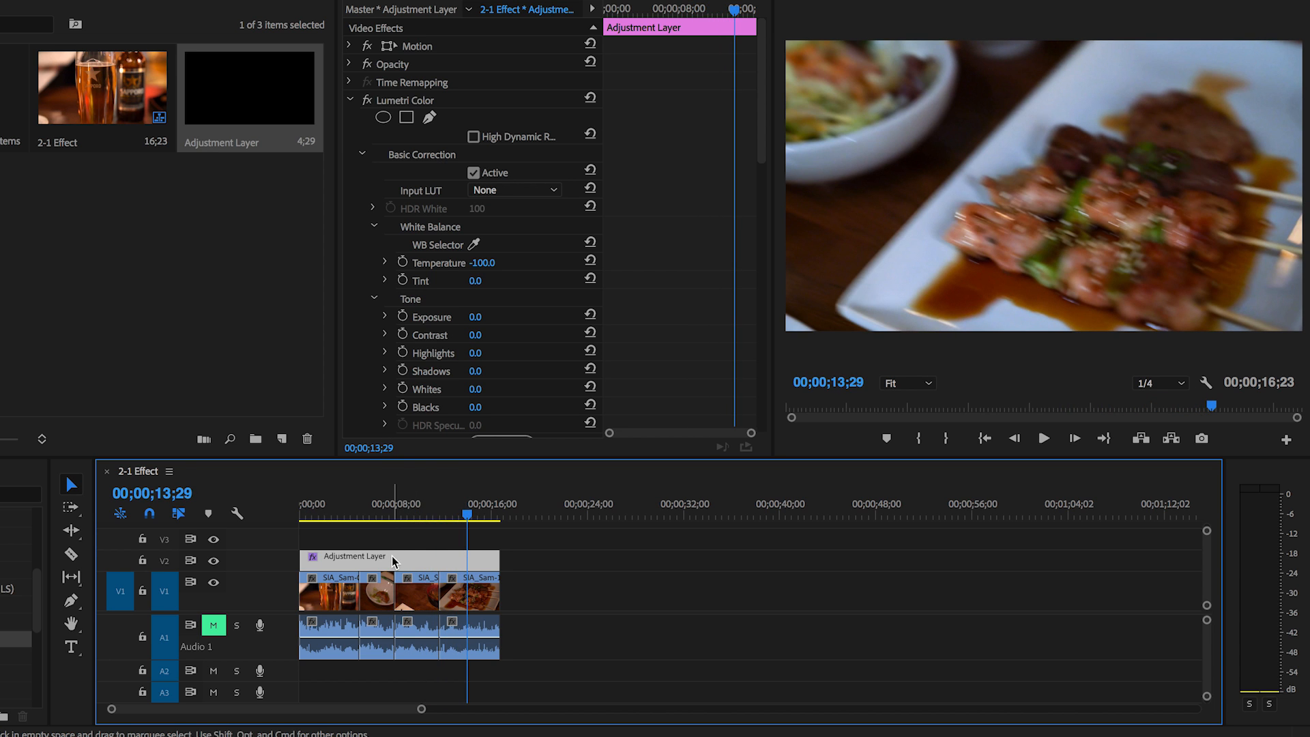
pyautogui.click(418, 515)
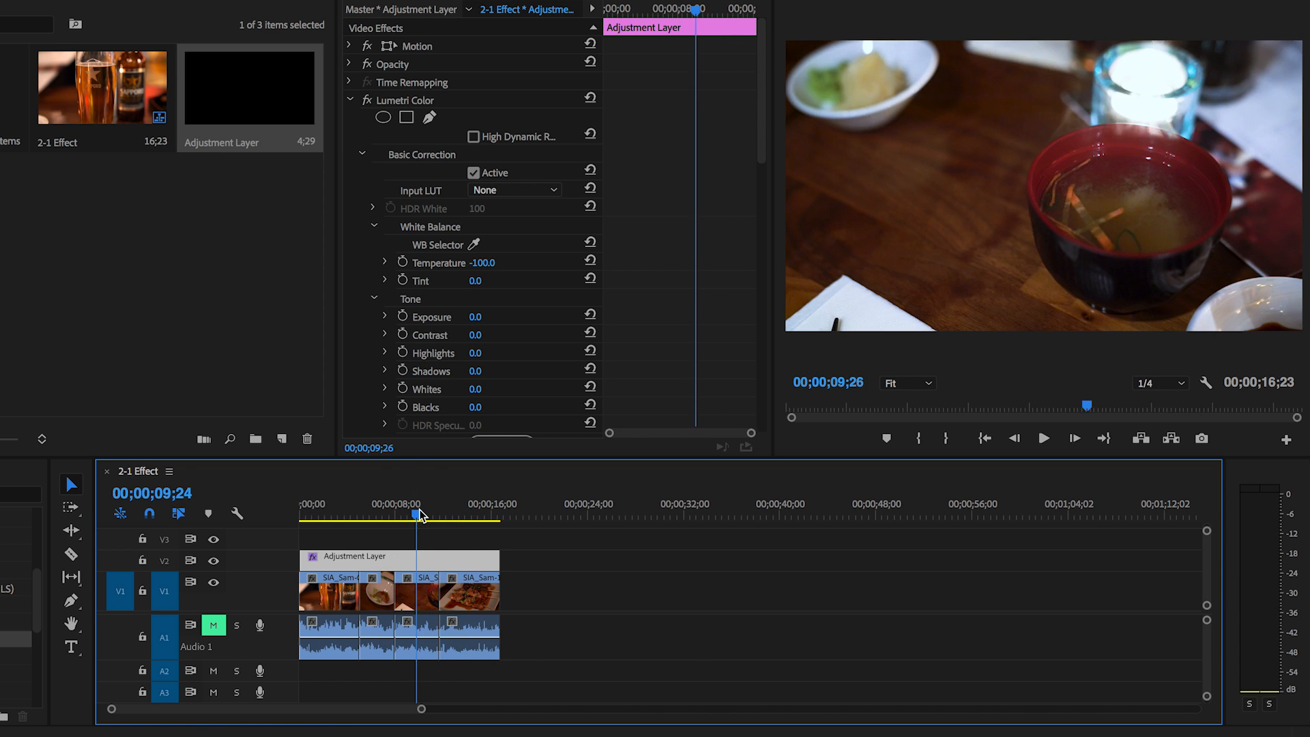
# Step: Compare the first clip with and without the adjustment layer by switching track V2's output off and on again
pyautogui.press('=')
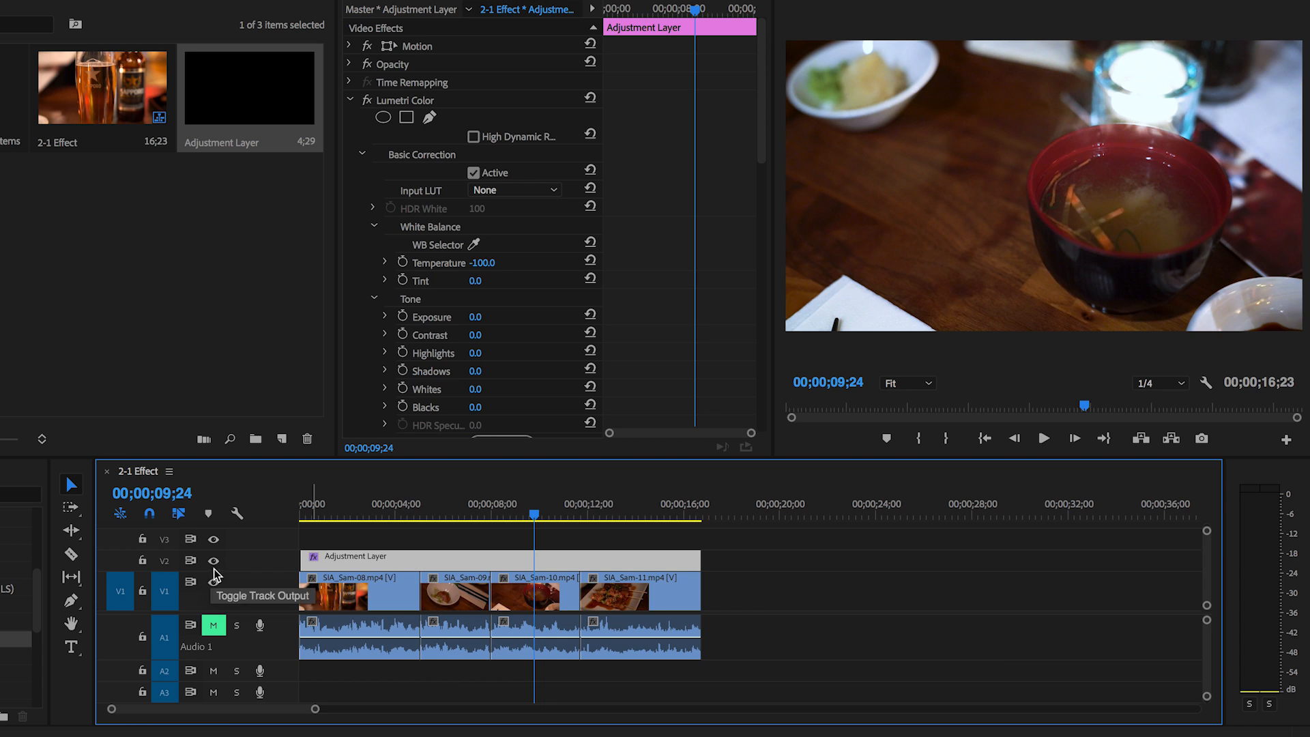
pyautogui.click(334, 516)
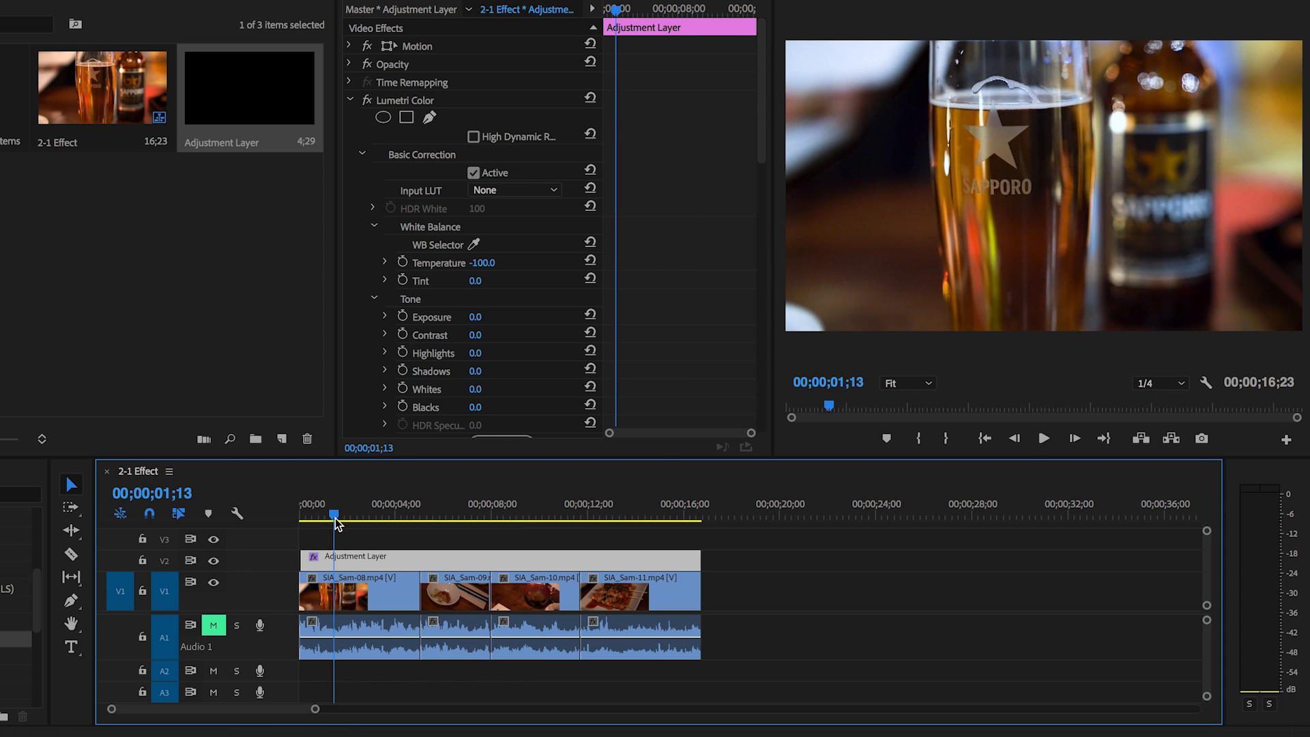
pyautogui.click(213, 561)
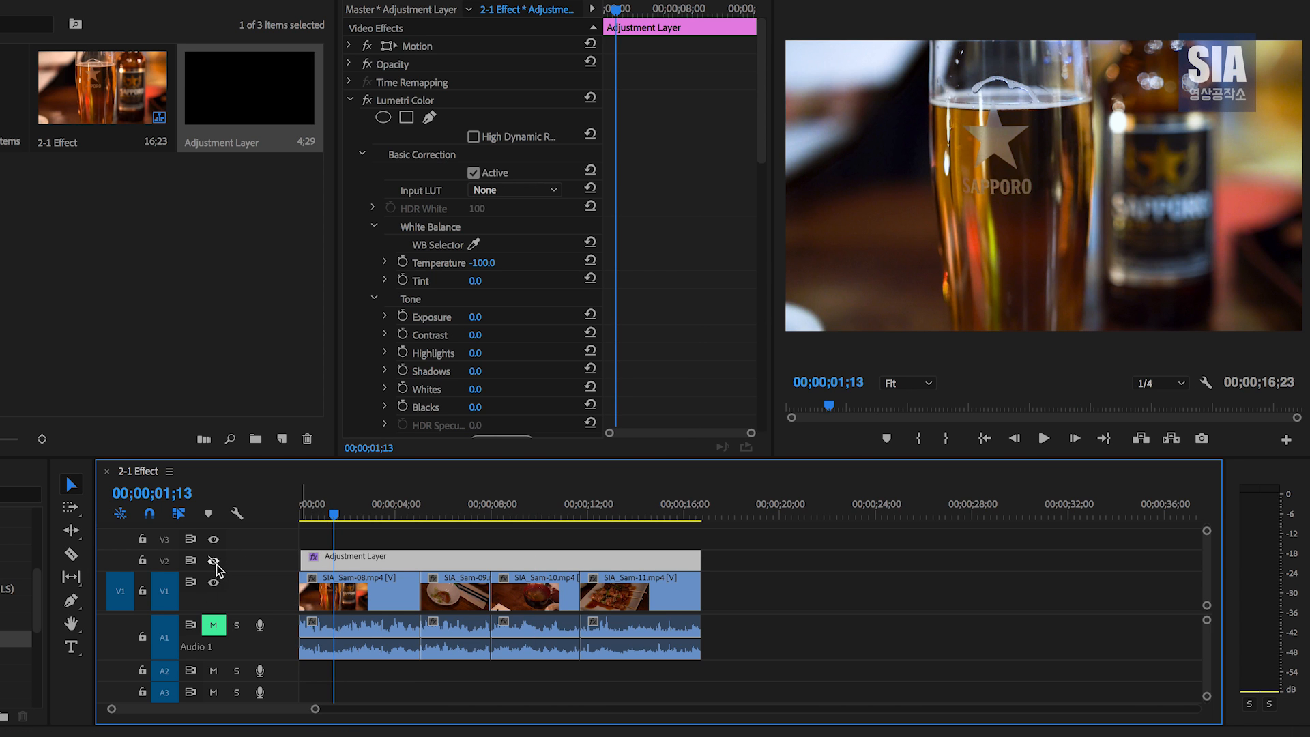
pyautogui.moveTo(335, 518)
pyautogui.mouseDown()
pyautogui.moveTo(509, 519)
pyautogui.moveTo(356, 522)
pyautogui.mouseUp()
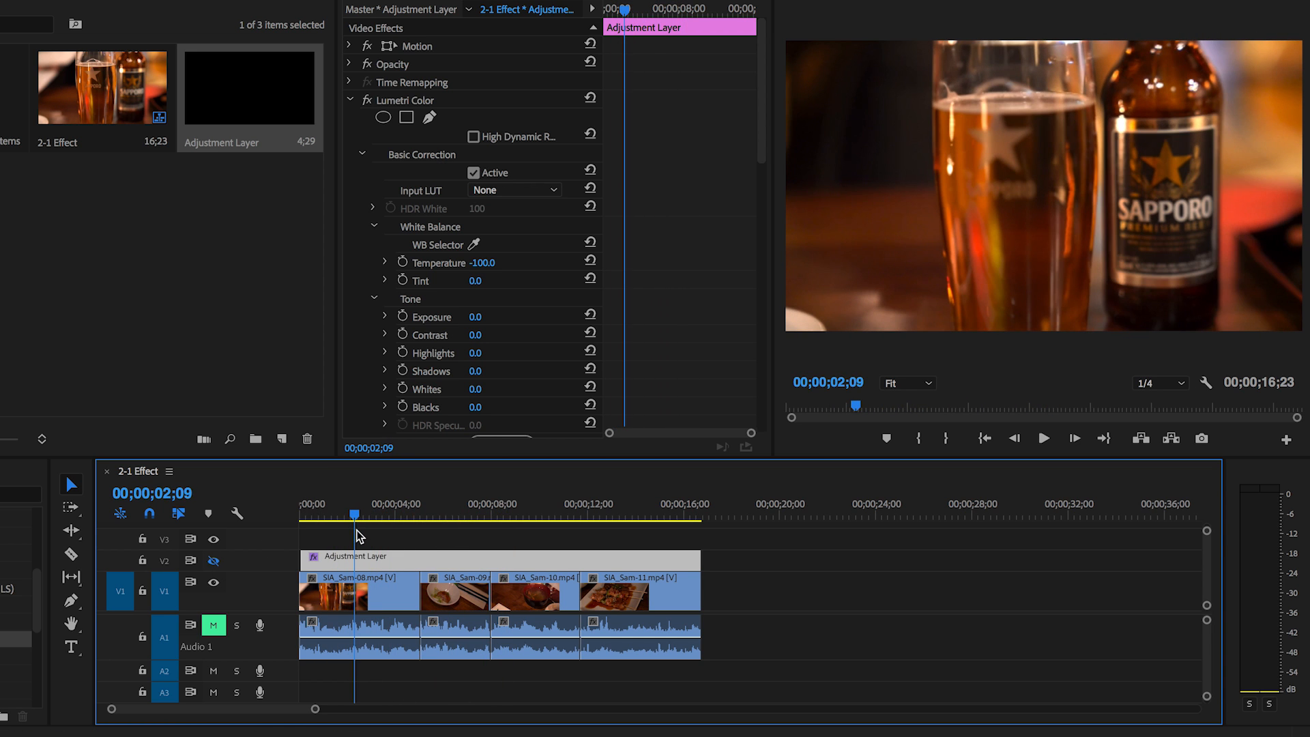
pyautogui.click(217, 562)
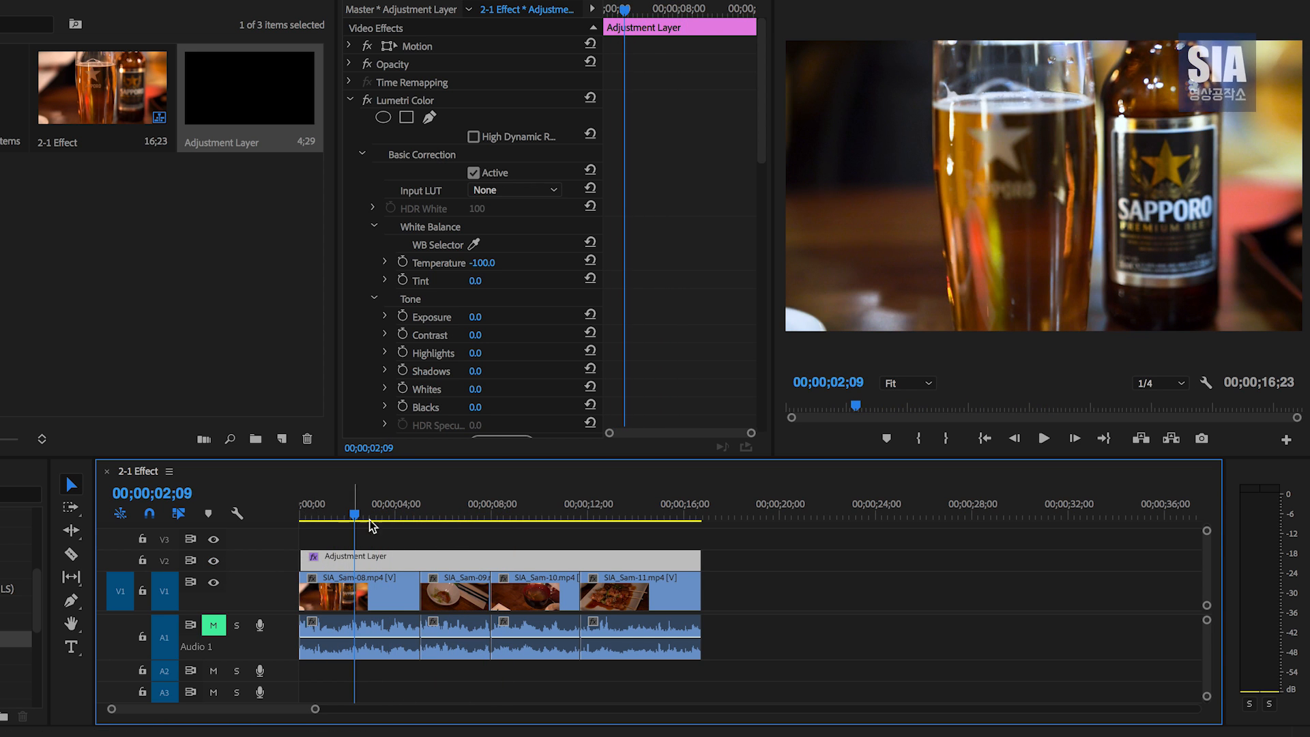
# Step: Try warmer Lumetri temperatures of 51.0 and 100.0 on the adjustment layer, previewing the first clip up to 00;00;04;29
pyautogui.hotkey('shift', '5')
pyautogui.moveTo(482, 263); pyautogui.dragTo(585, 263)
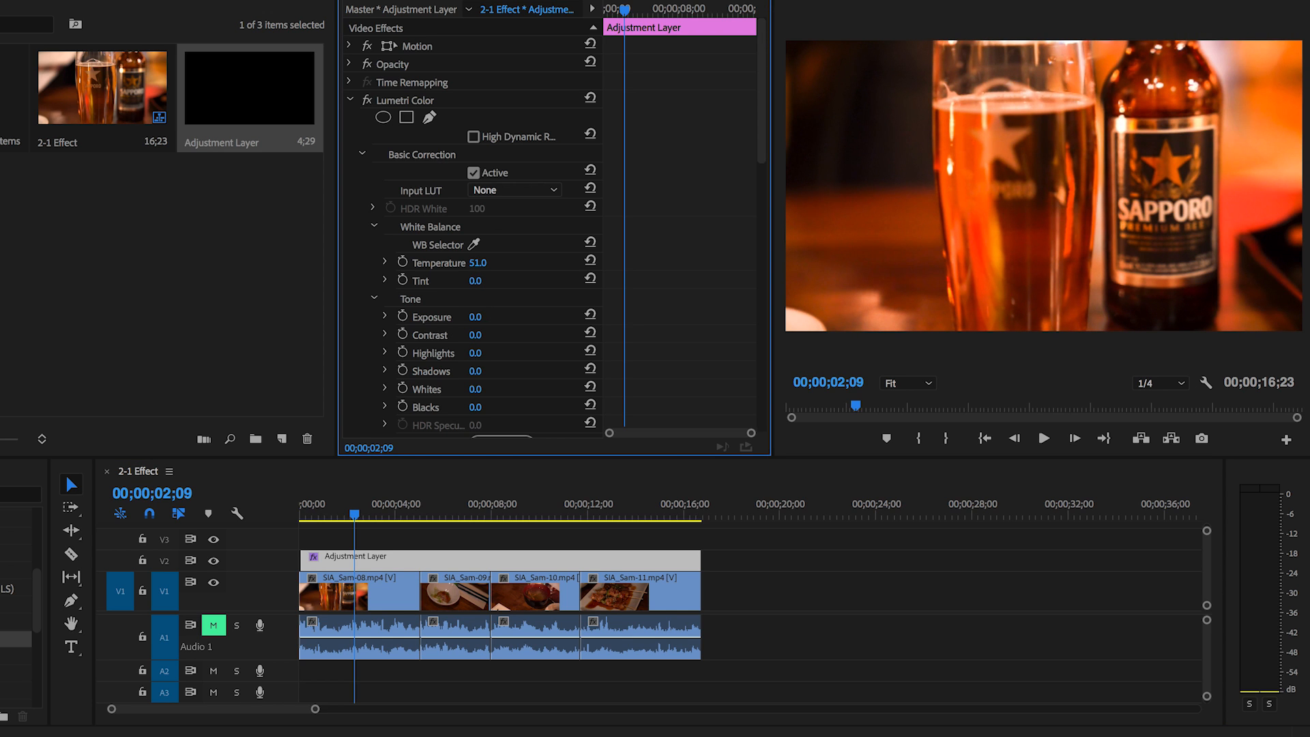
pyautogui.moveTo(490, 264); pyautogui.dragTo(333, 264)
pyautogui.moveTo(405, 520)
pyautogui.mouseDown()
pyautogui.moveTo(610, 531)
pyautogui.moveTo(419, 526)
pyautogui.mouseUp()
pyautogui.click(487, 263)
pyautogui.write('100')
pyautogui.press('Return')
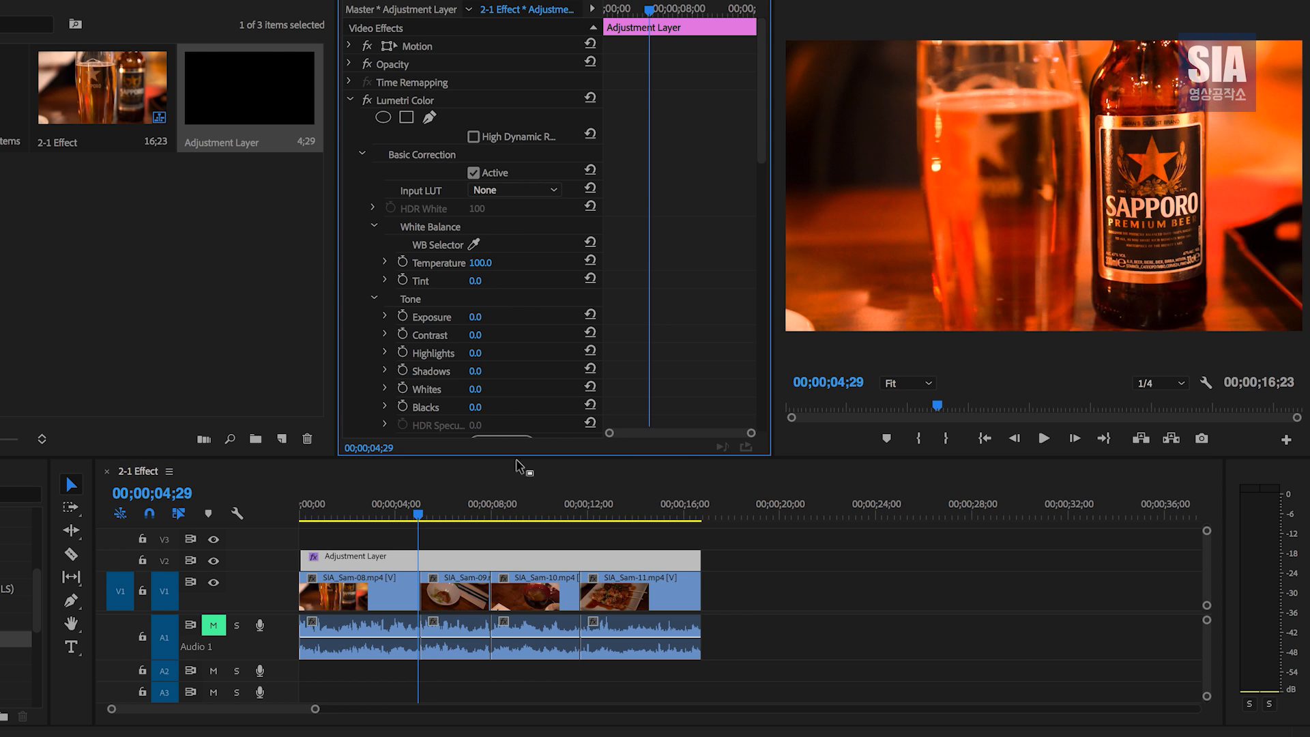
# Step: Set the adjustment layer's Lumetri temperature to -100.0
pyautogui.click(491, 259)
pyautogui.write('-100')
pyautogui.press('Return')
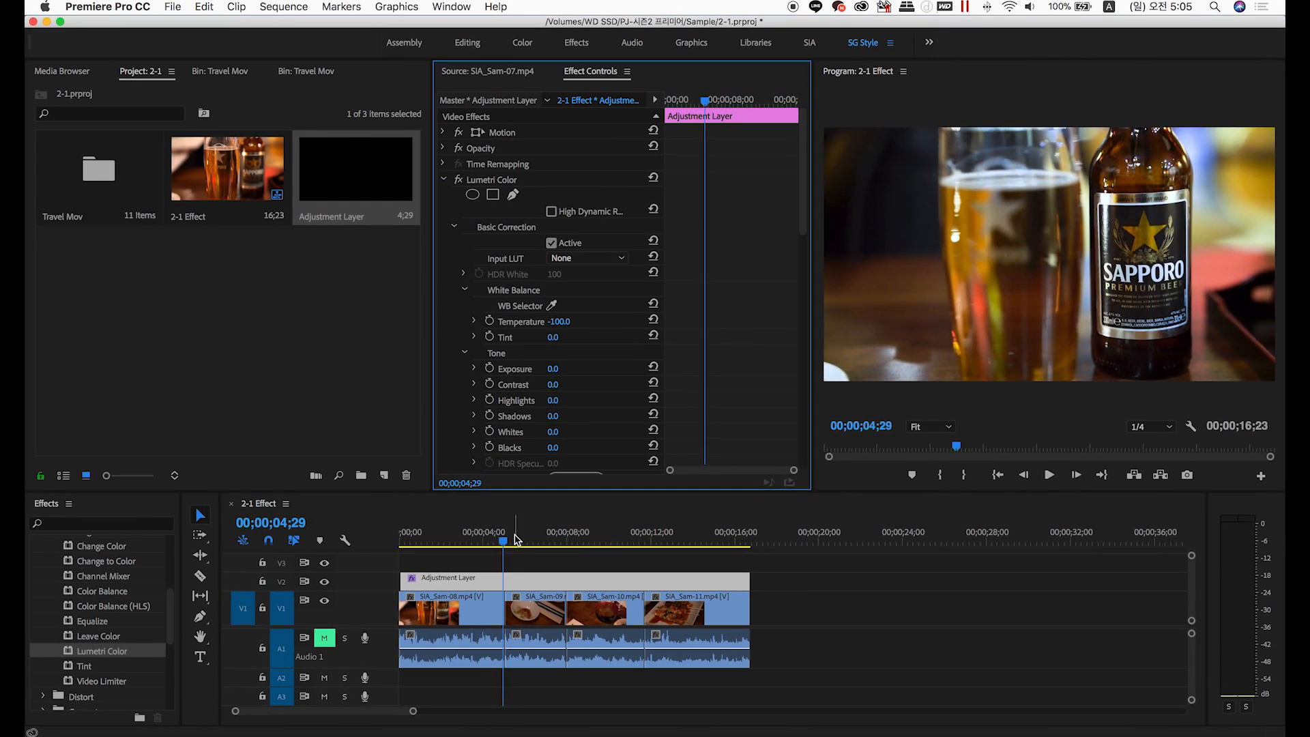
# Step: Look over the Video Effects categories and preview the corrected first and second clips under the adjustment layer
pyautogui.moveTo(517, 539); pyautogui.dragTo(531, 540)
pyautogui.click(325, 583)
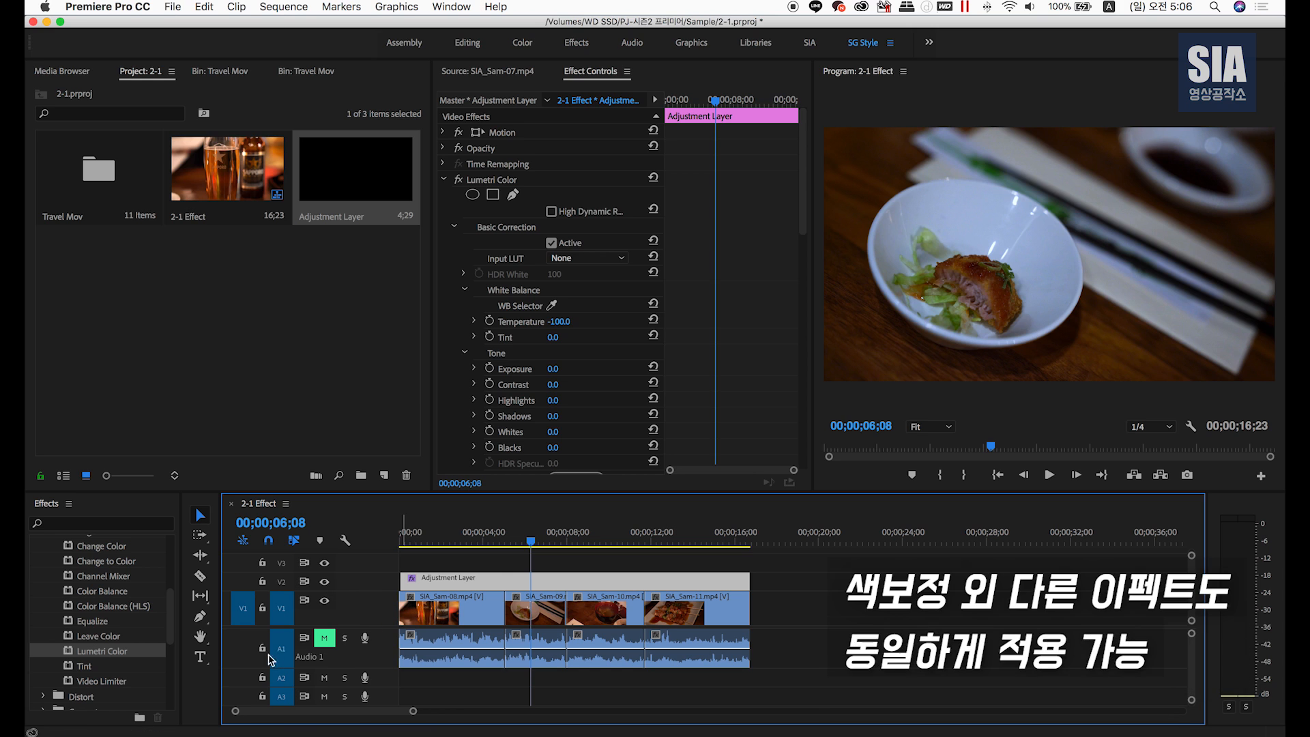
pyautogui.click(173, 637)
pyautogui.scroll(5, 172, 637)
pyautogui.click(487, 577)
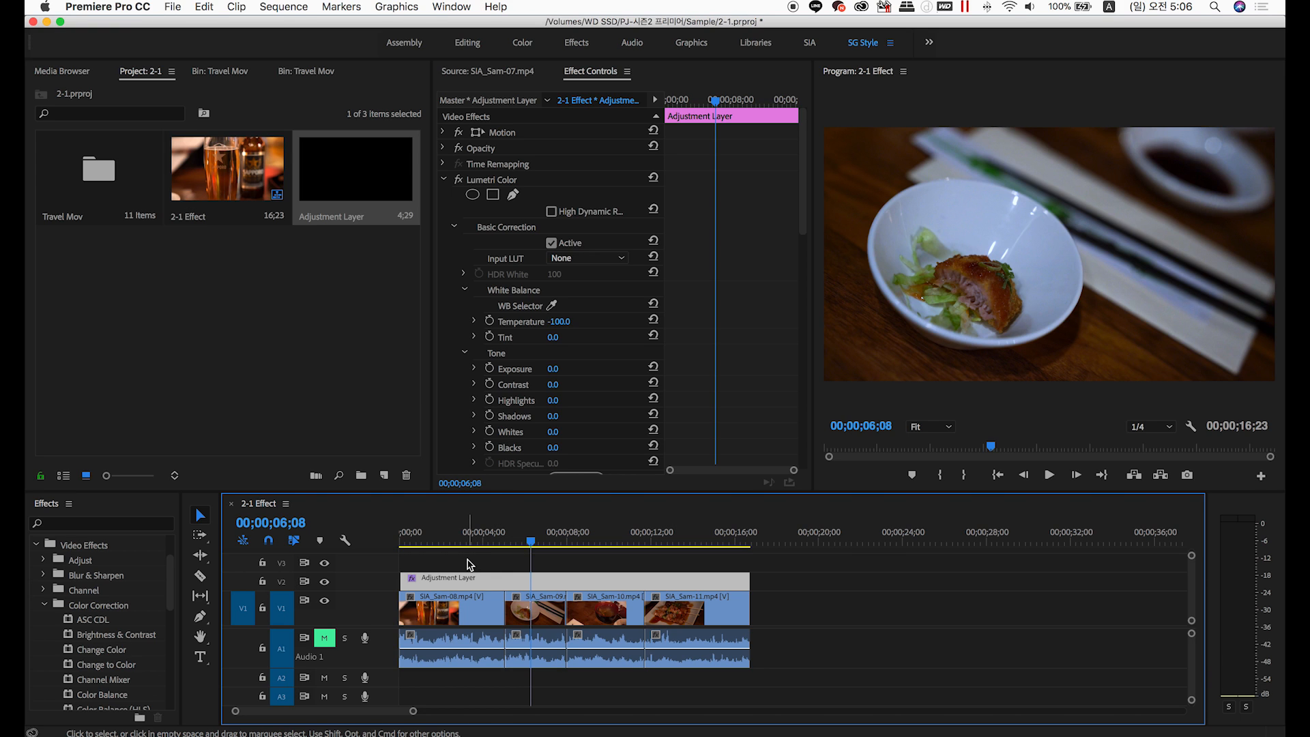
pyautogui.moveTo(531, 544); pyautogui.dragTo(474, 555)
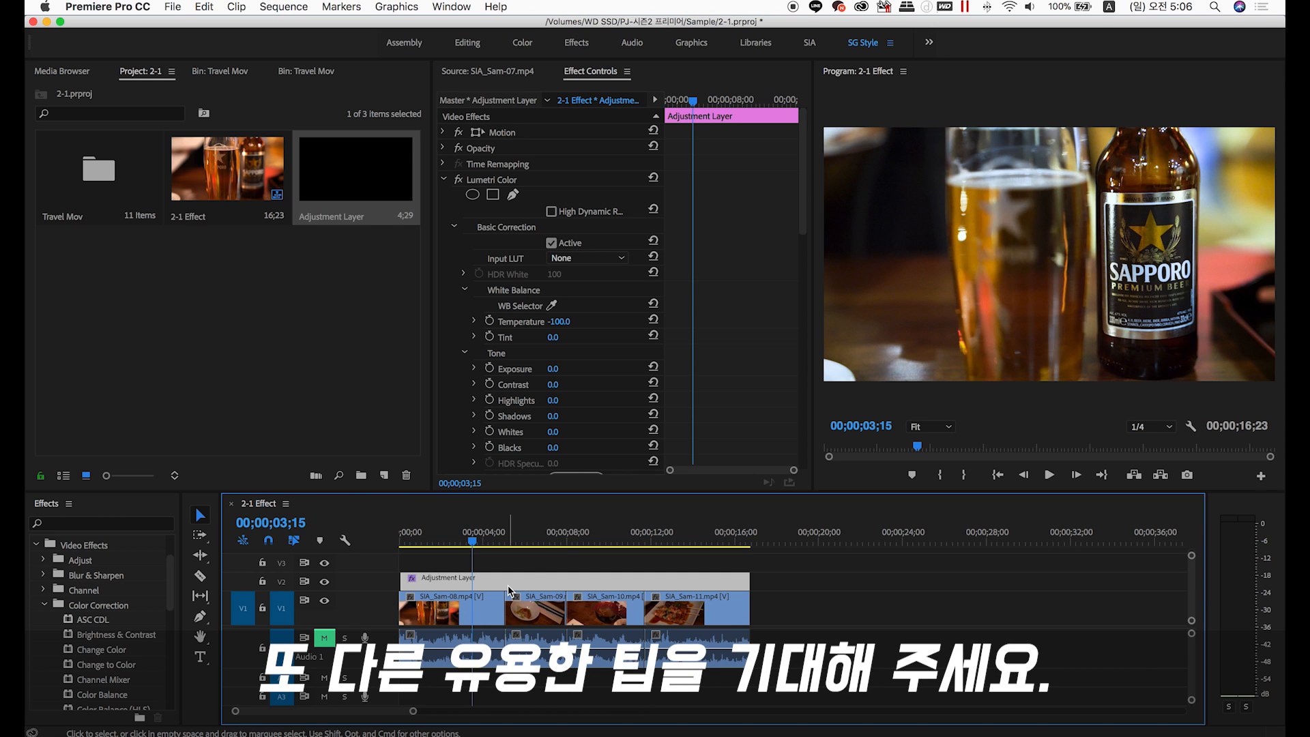
pyautogui.moveTo(486, 543); pyautogui.dragTo(544, 558)
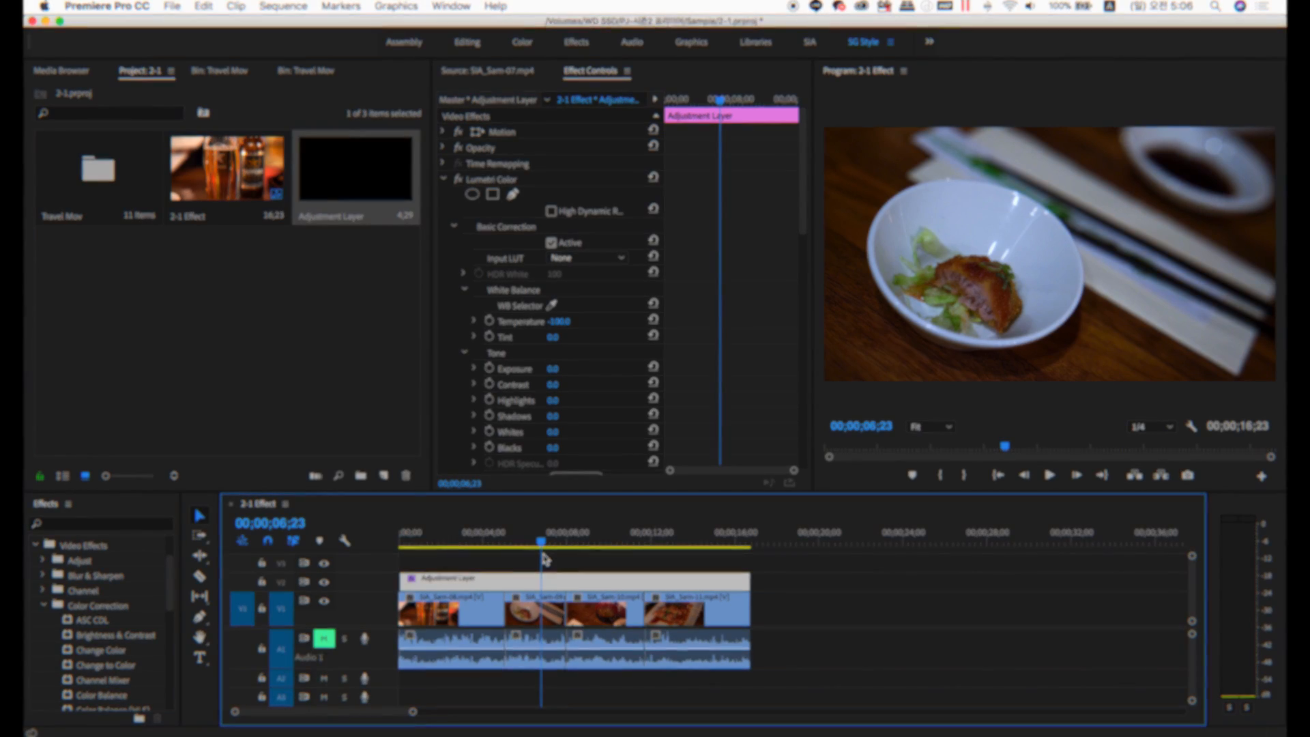